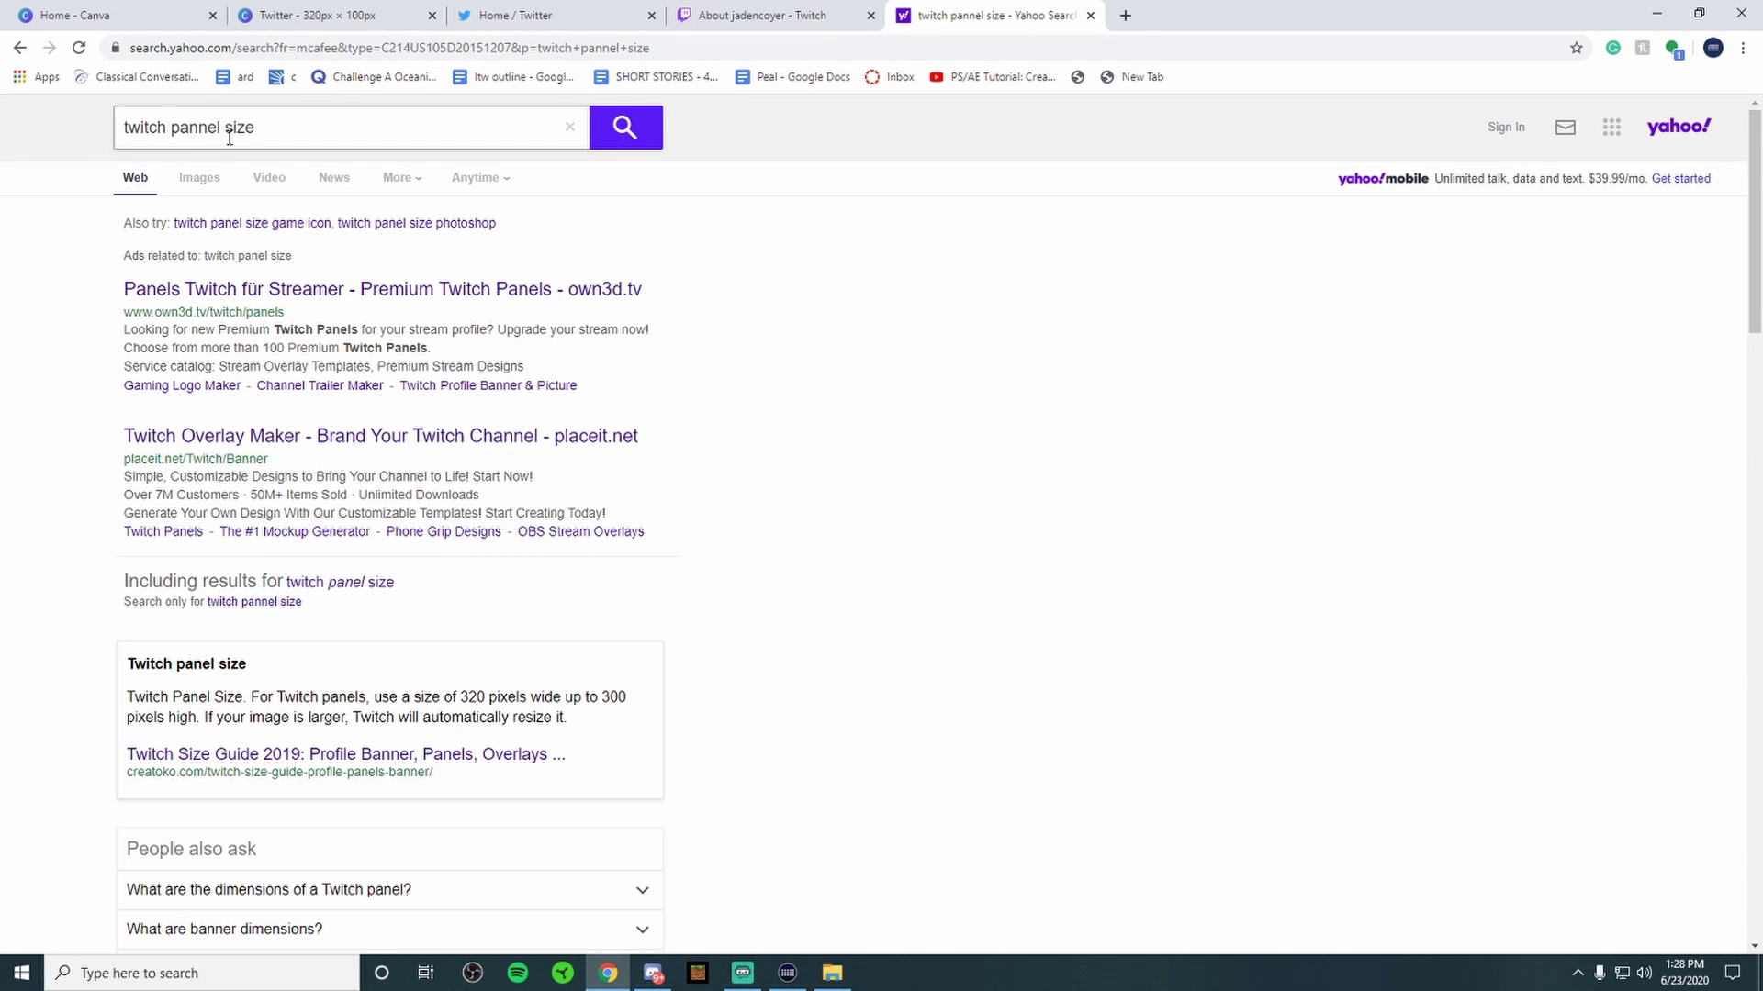
Step: Expand 'What are the dimensions of a Twitch panel?' and highlight its '320 x 100 pixels' answer
{"action": "left_click", "coordinate": [229, 138]}
{"action": "left_click", "coordinate": [785, 220]}
{"action": "scroll", "coordinate": [427, 436], "scroll_direction": "down", "scroll_amount": 5}
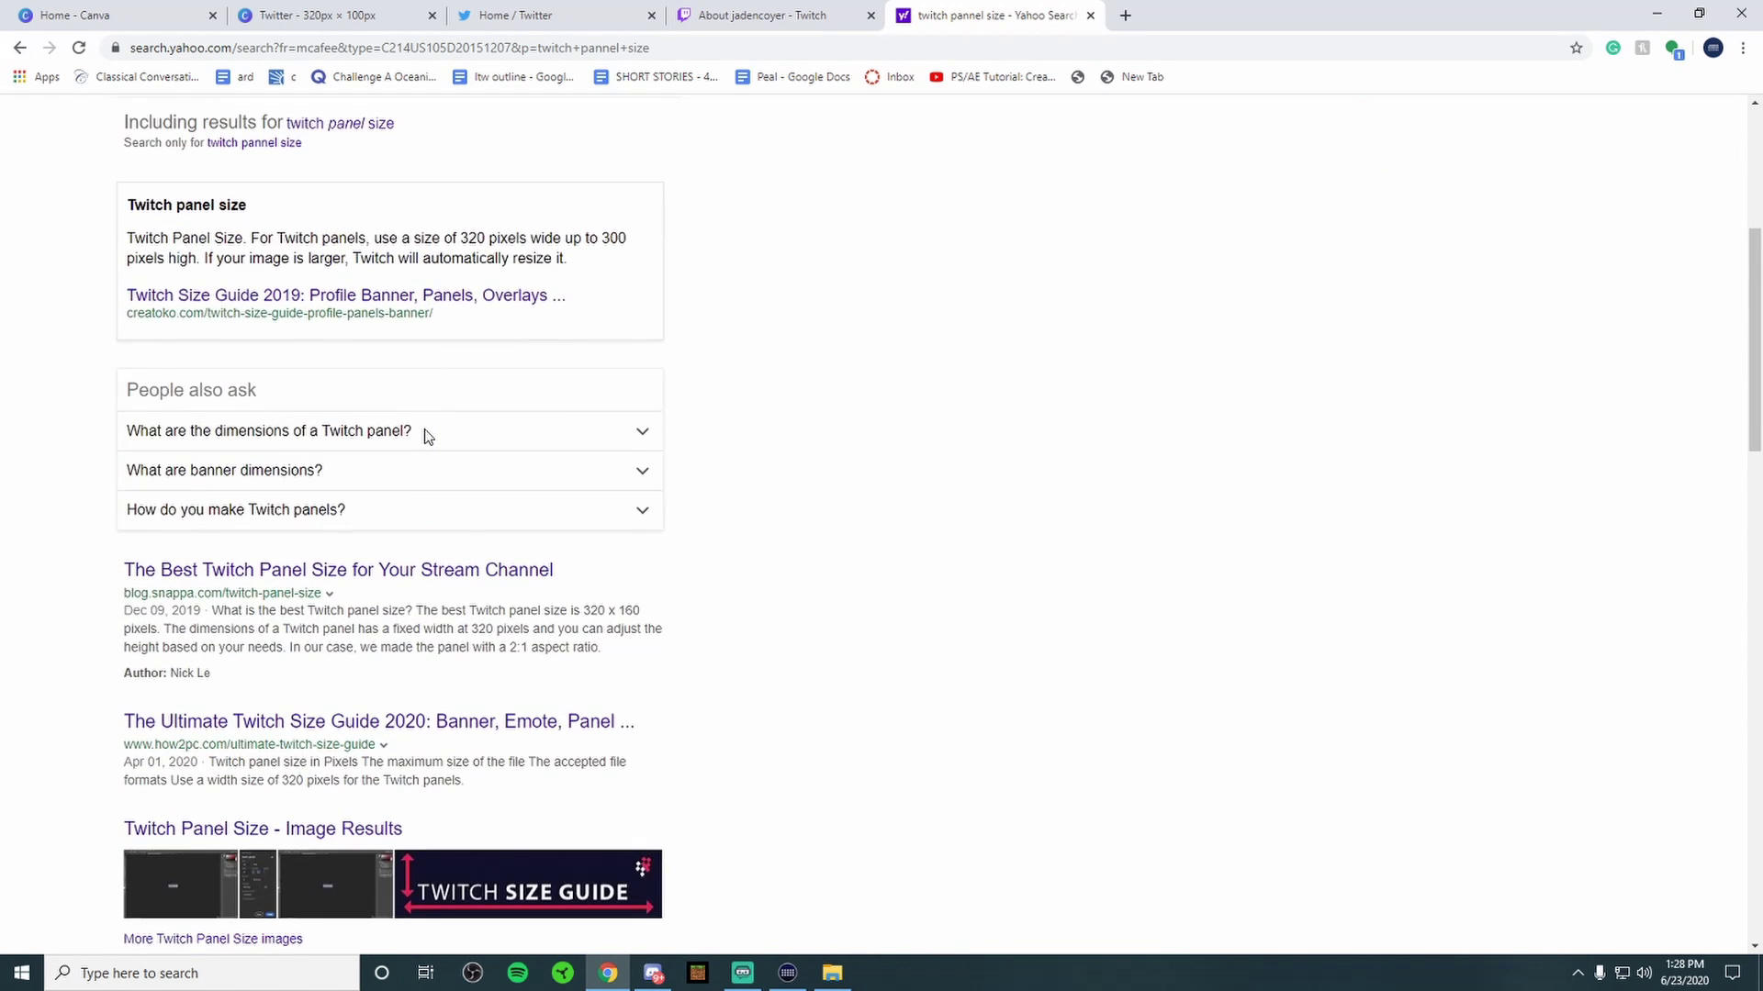
{"action": "scroll", "coordinate": [427, 437], "scroll_direction": "down", "scroll_amount": 5}
{"action": "scroll", "coordinate": [303, 394], "scroll_direction": "up", "scroll_amount": 4}
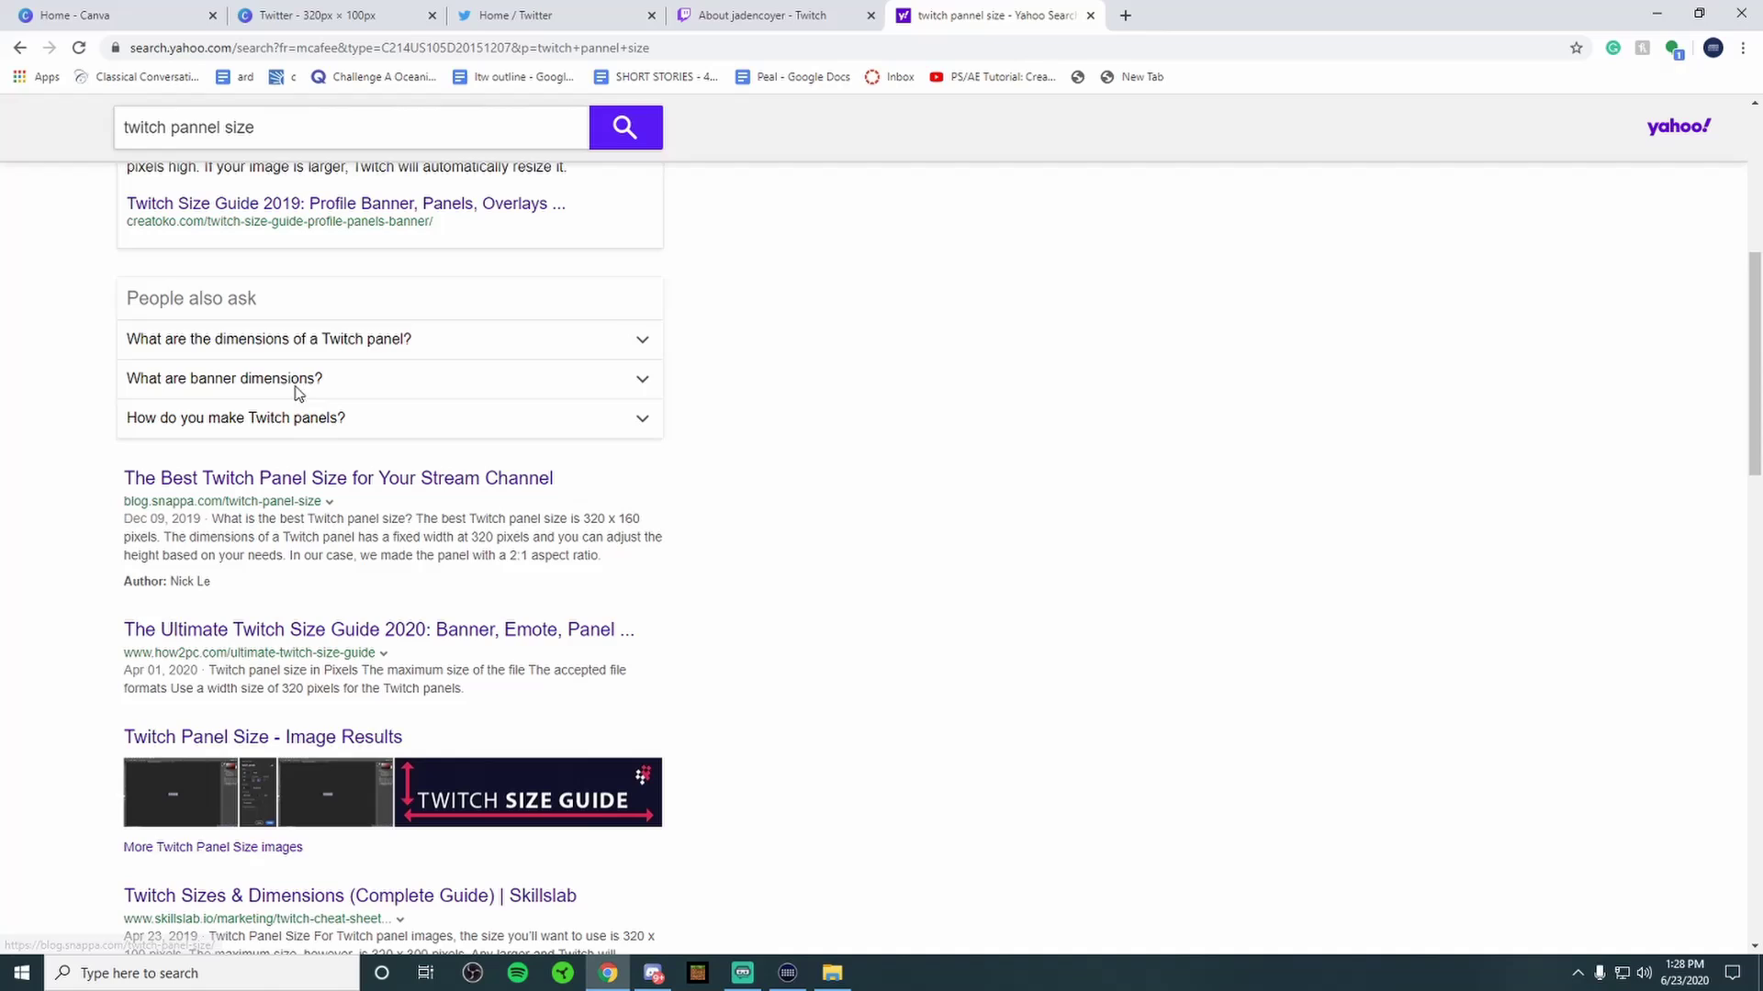
{"action": "left_click", "coordinate": [223, 347]}
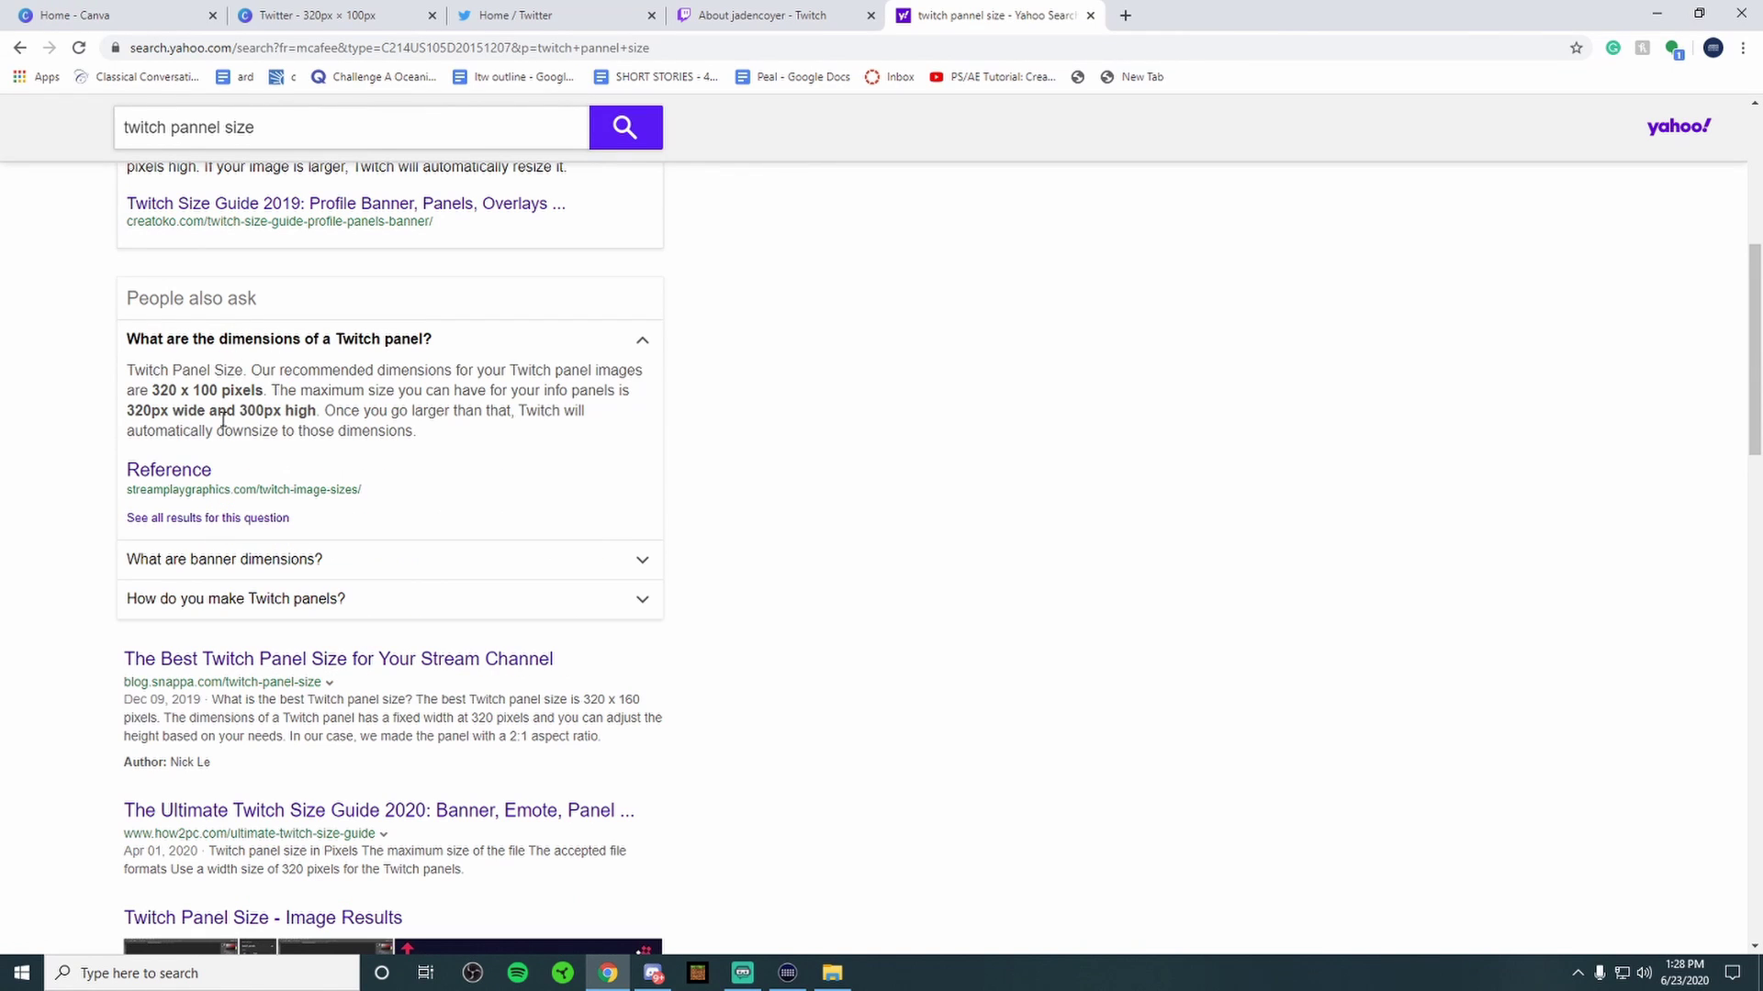
{"action": "left_click_drag", "start_coordinate": [149, 390], "coordinate": [258, 389]}
{"action": "left_click", "coordinate": [719, 387]}
Step: Return to the blank Canva design and open the Elements library
{"action": "key", "text": "ctrl+1"}
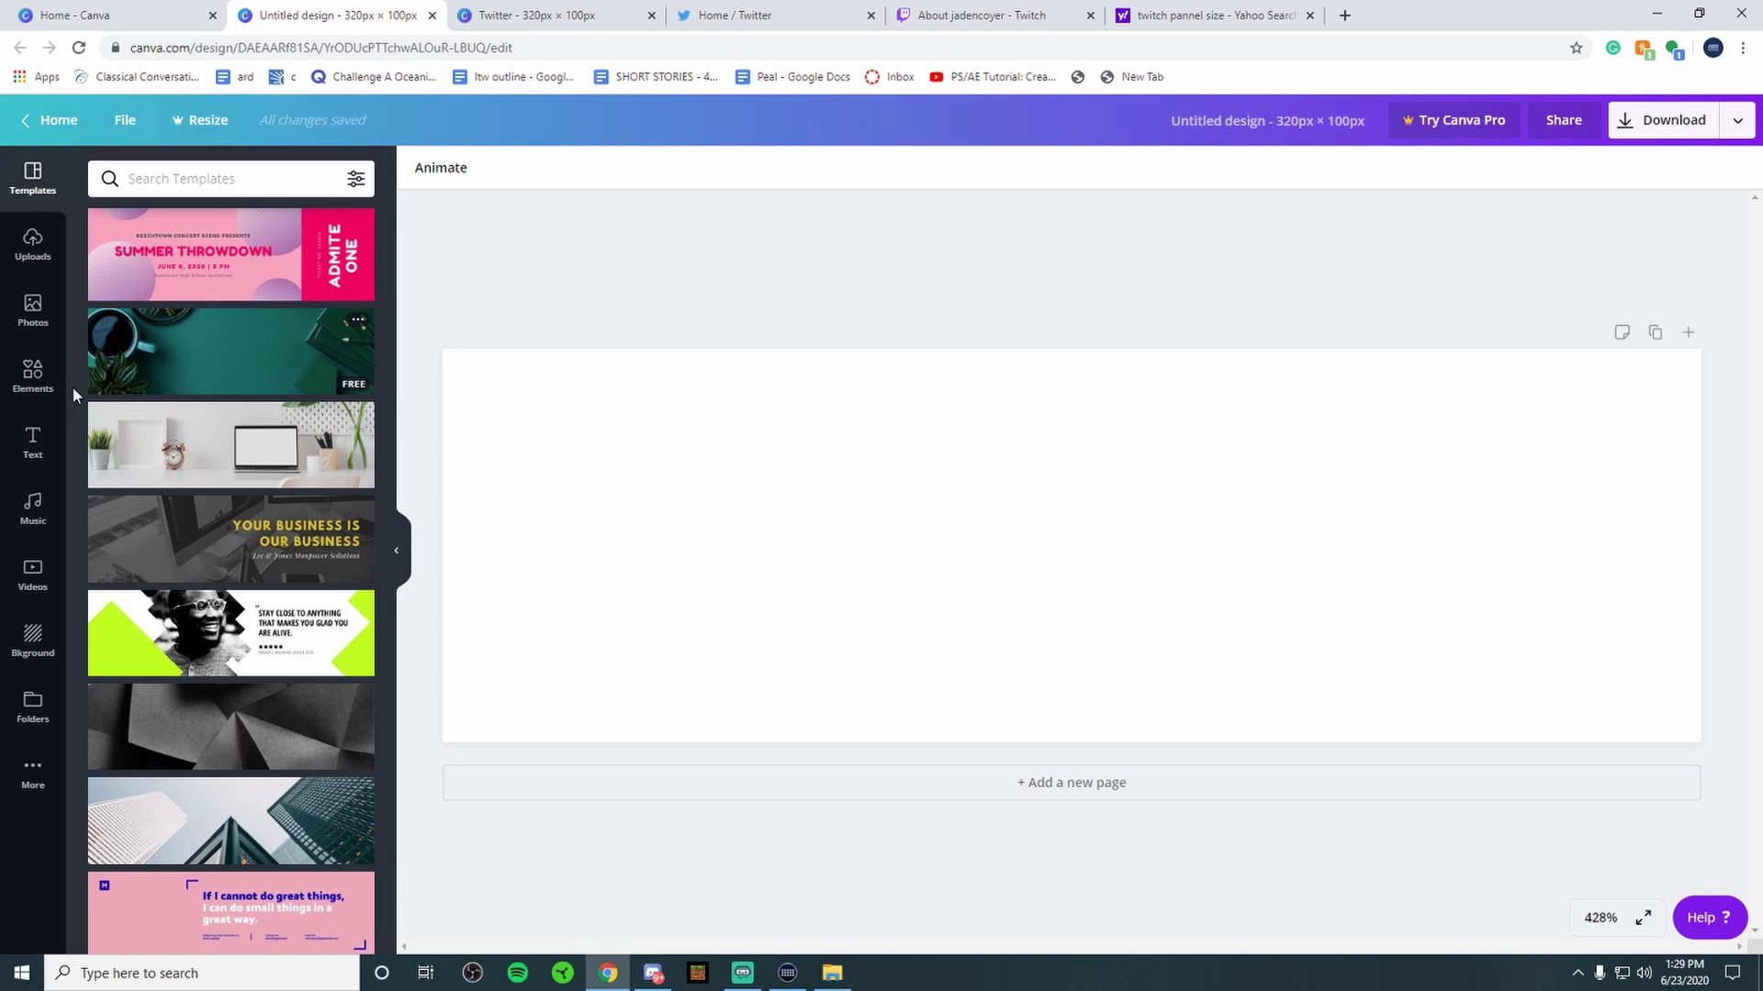
{"action": "left_click", "coordinate": [28, 379]}
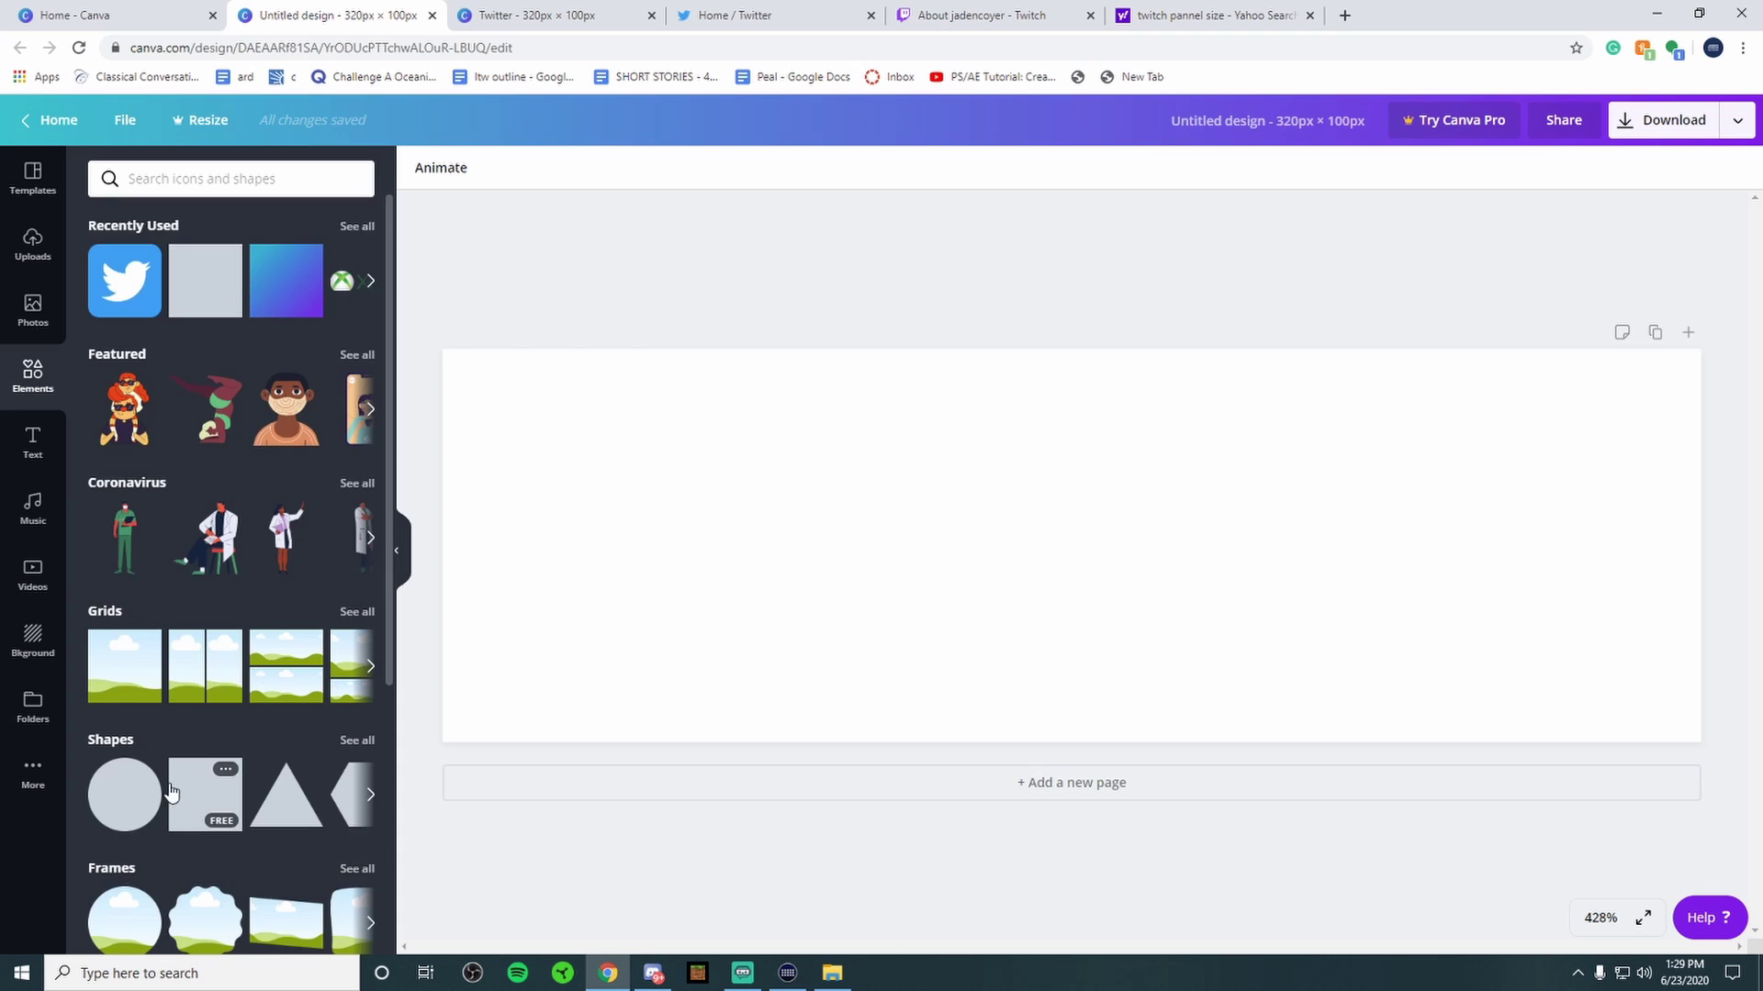
{"action": "scroll", "coordinate": [168, 775], "scroll_direction": "down", "scroll_amount": 3}
{"action": "scroll", "coordinate": [168, 775], "scroll_direction": "down", "scroll_amount": 3}
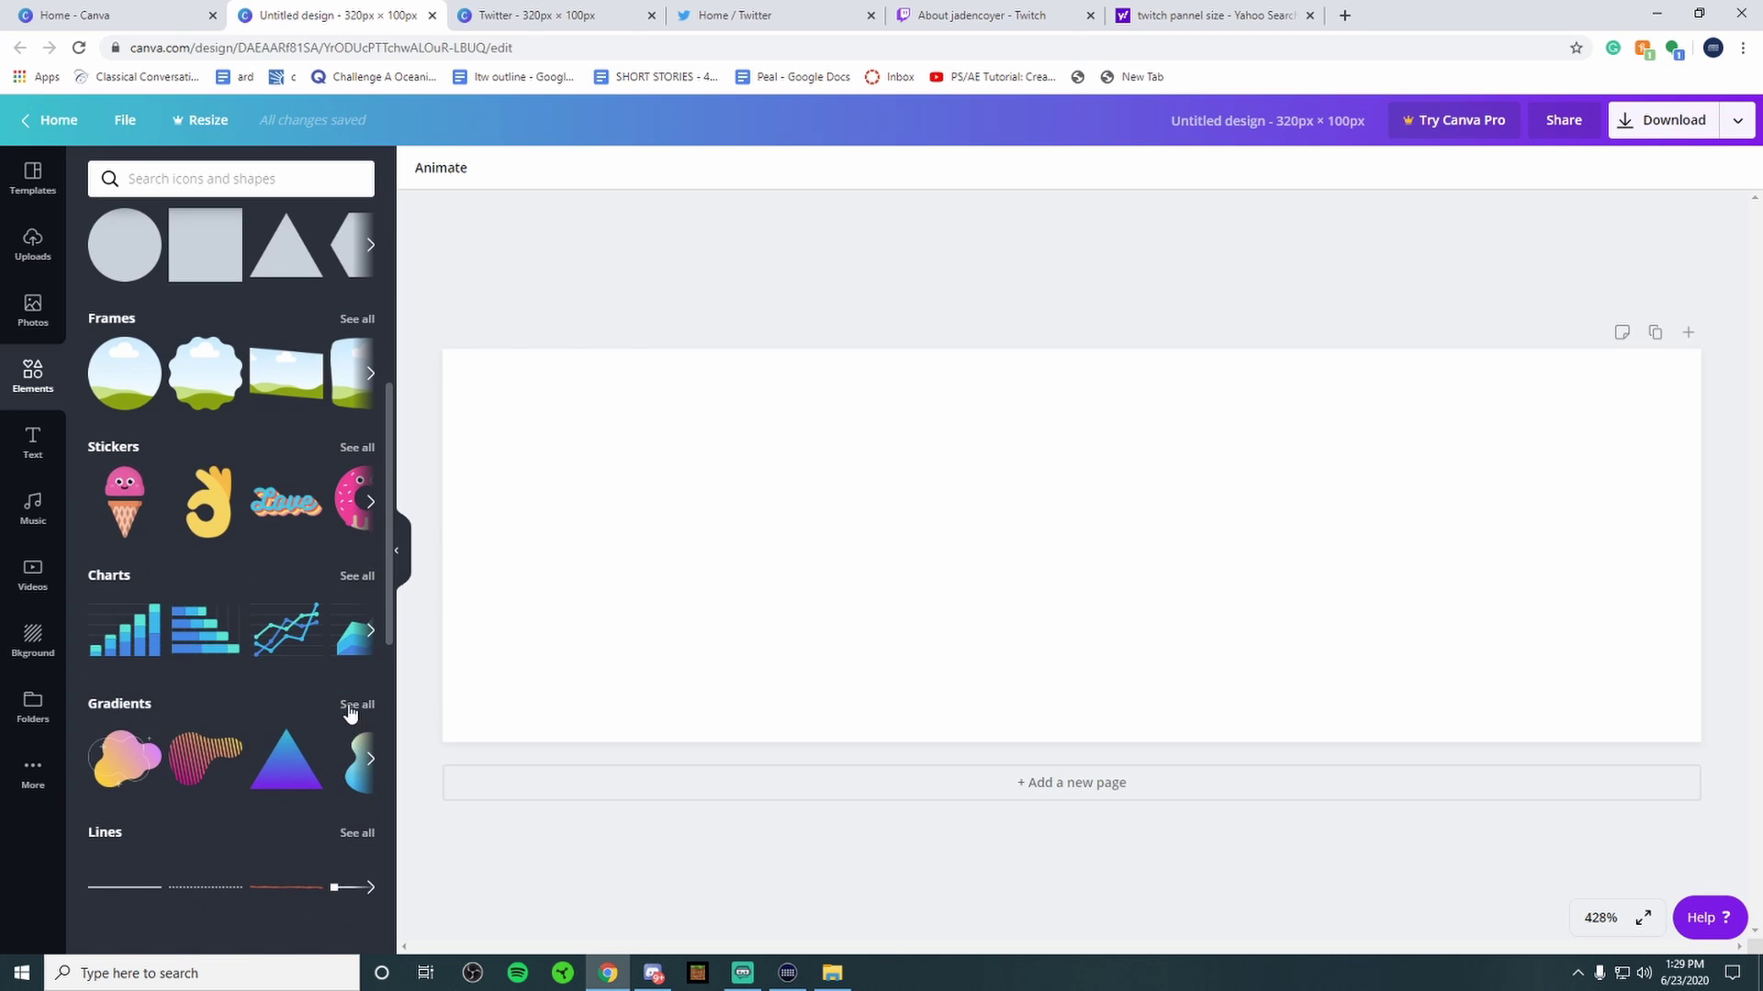
Step: Browse all Gradient elements, then clear the Gradients search back to all elements
{"action": "left_click", "coordinate": [354, 706]}
{"action": "scroll", "coordinate": [162, 728], "scroll_direction": "down", "scroll_amount": 5}
{"action": "scroll", "coordinate": [162, 728], "scroll_direction": "up", "scroll_amount": 5}
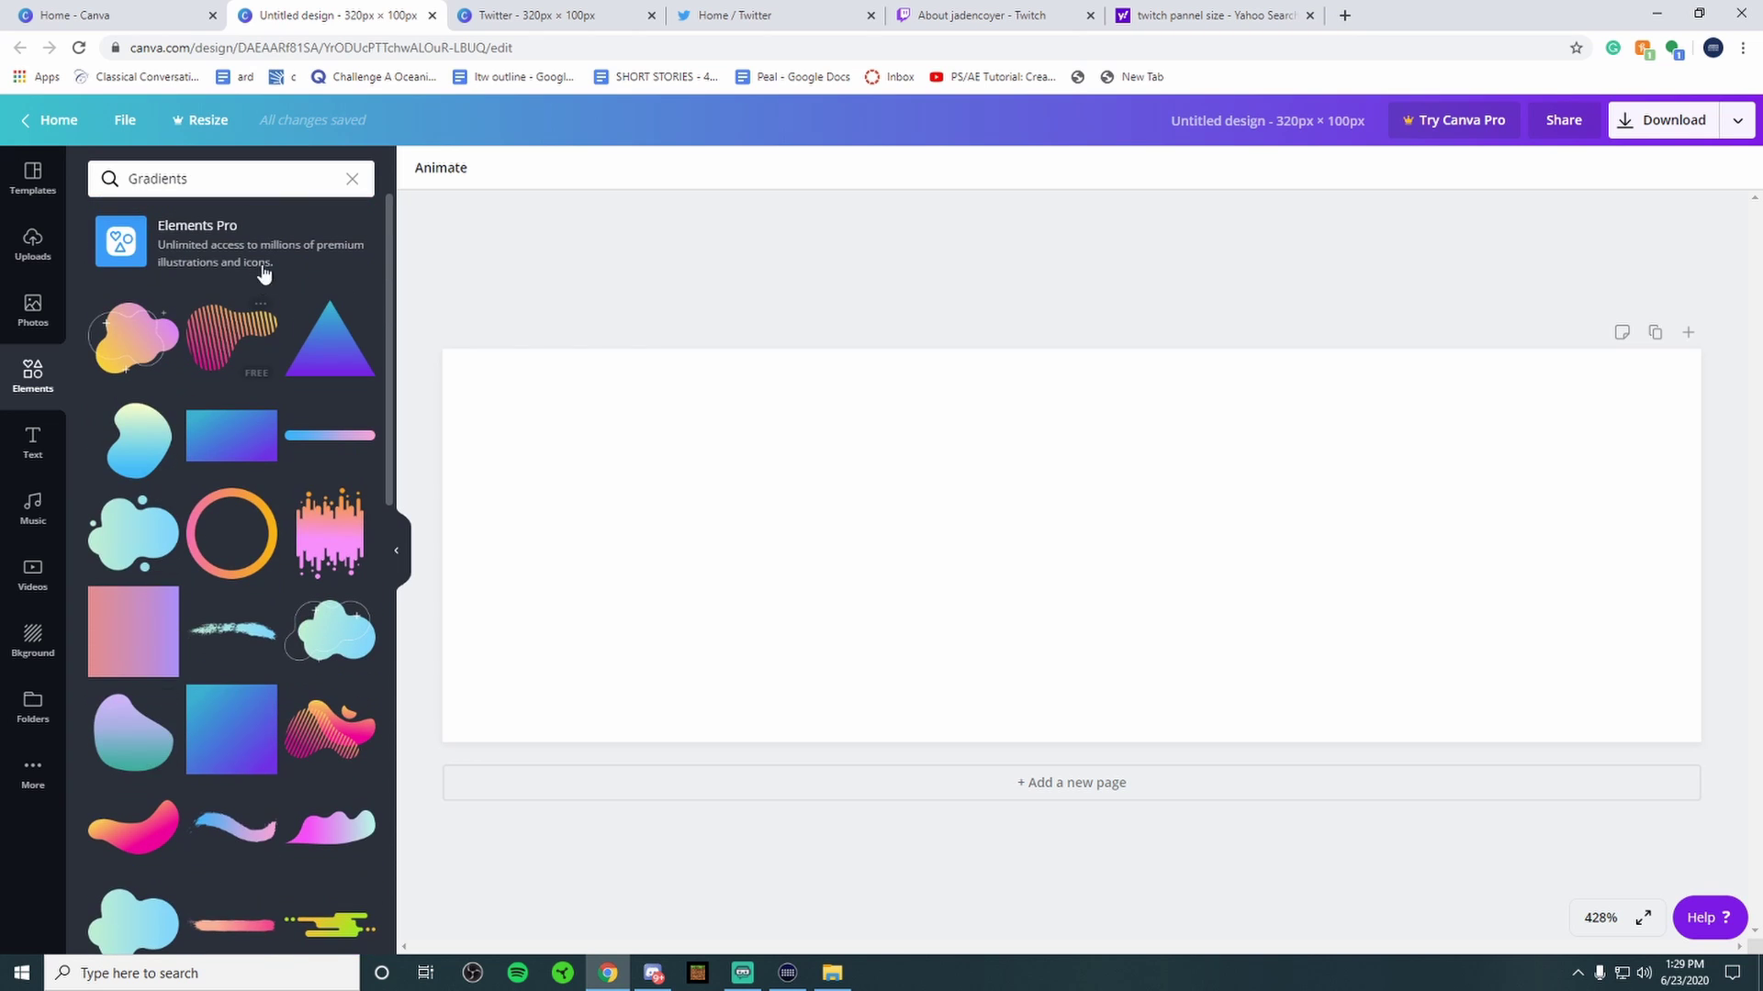
{"action": "left_click", "coordinate": [349, 180]}
{"action": "scroll", "coordinate": [237, 435], "scroll_direction": "up", "scroll_amount": 6}
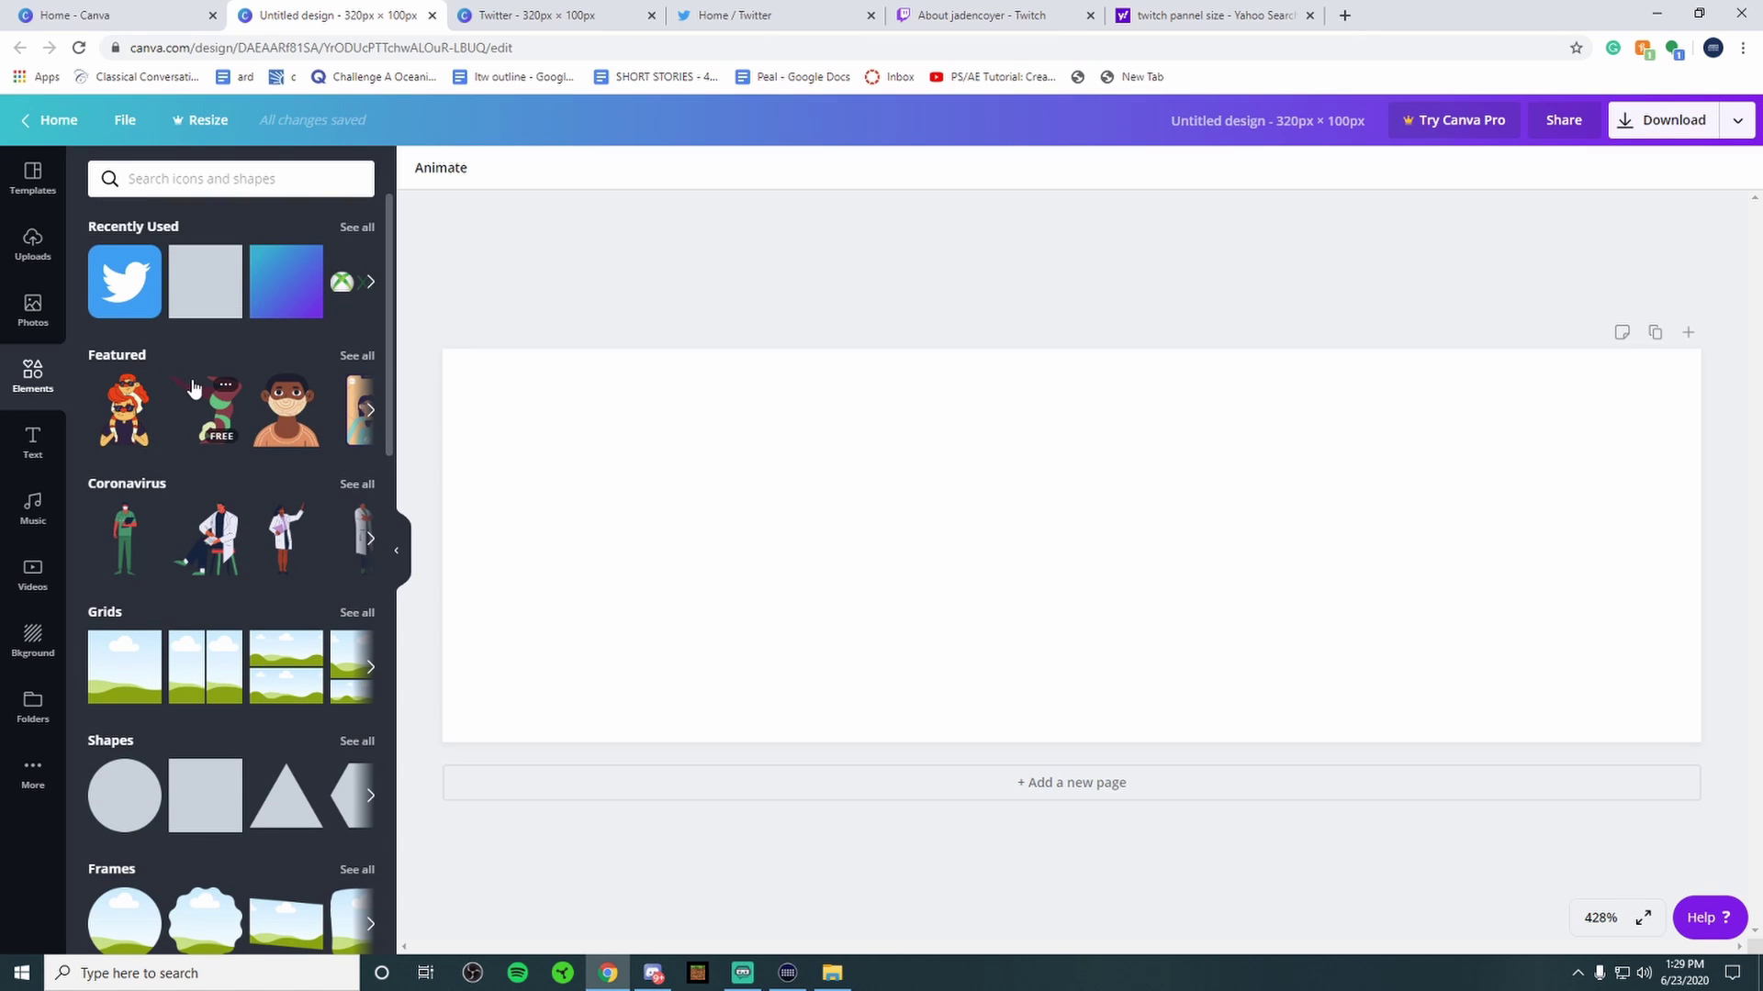
Step: Add a plain grey square and stretch it to cover the whole panel
{"action": "left_click", "coordinate": [203, 292]}
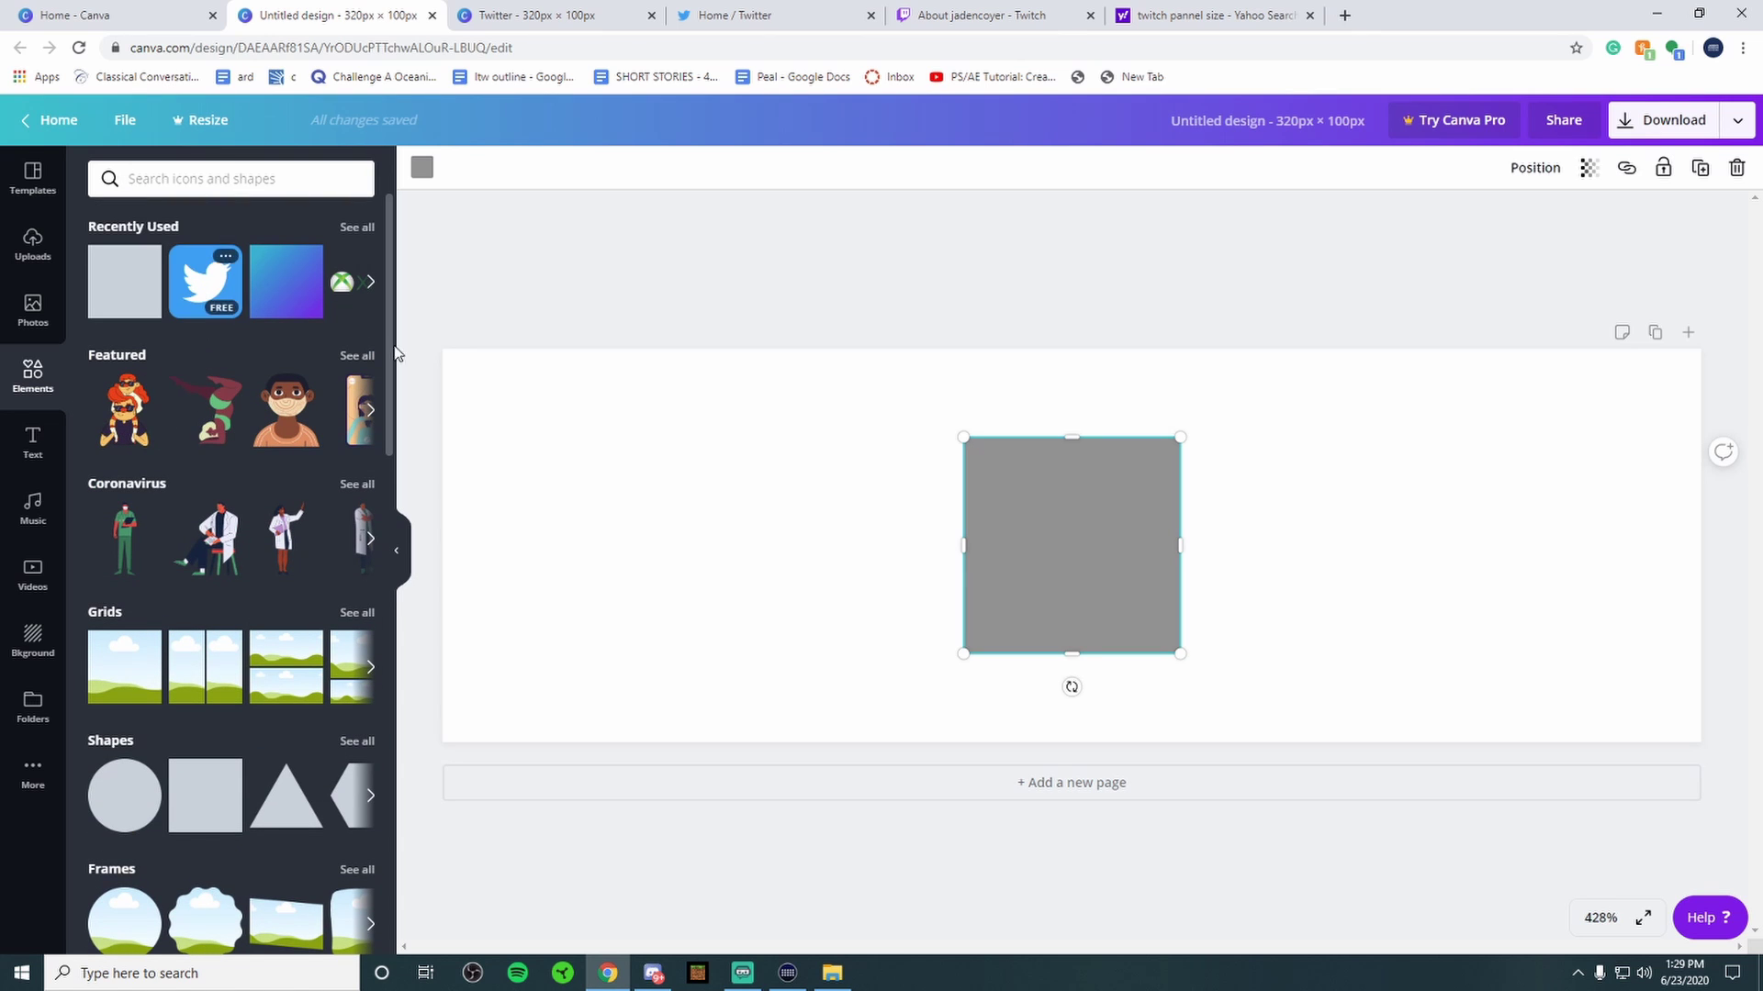
{"action": "scroll", "coordinate": [145, 813], "scroll_direction": "down", "scroll_amount": 1}
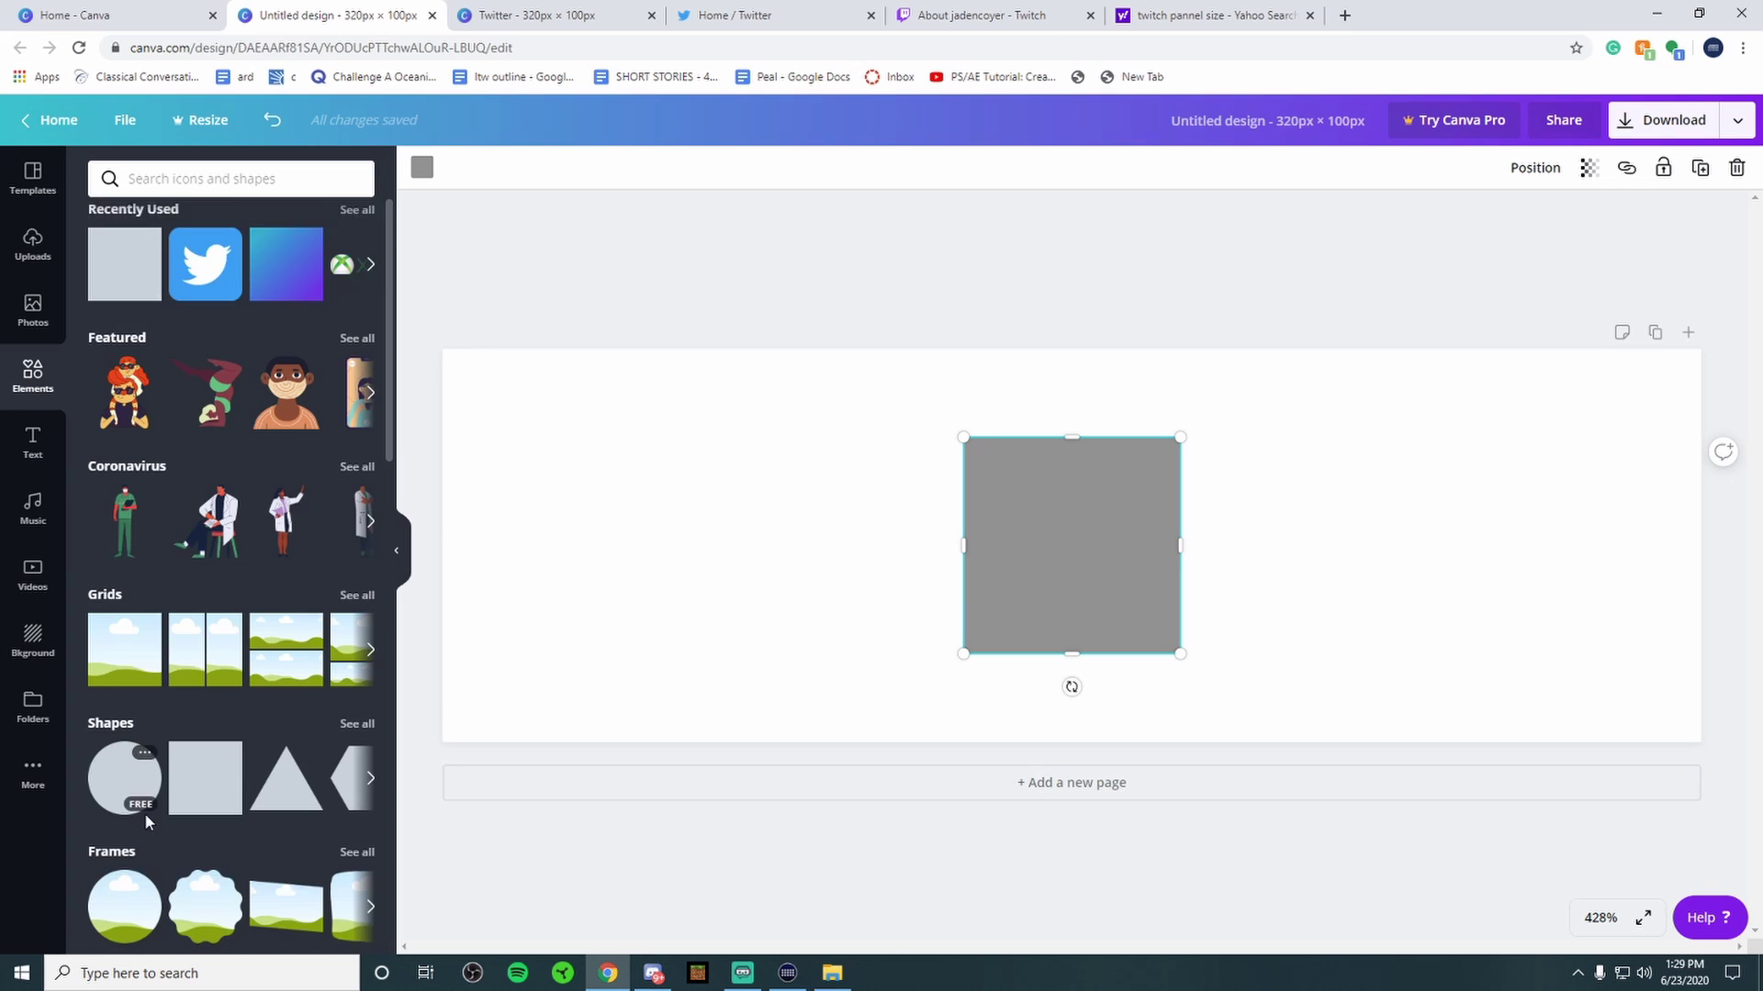
{"action": "left_click_drag", "start_coordinate": [1063, 590], "coordinate": [1581, 666]}
{"action": "left_click_drag", "start_coordinate": [1486, 633], "coordinate": [400, 633]}
{"action": "left_click_drag", "start_coordinate": [1049, 526], "coordinate": [1049, 306]}
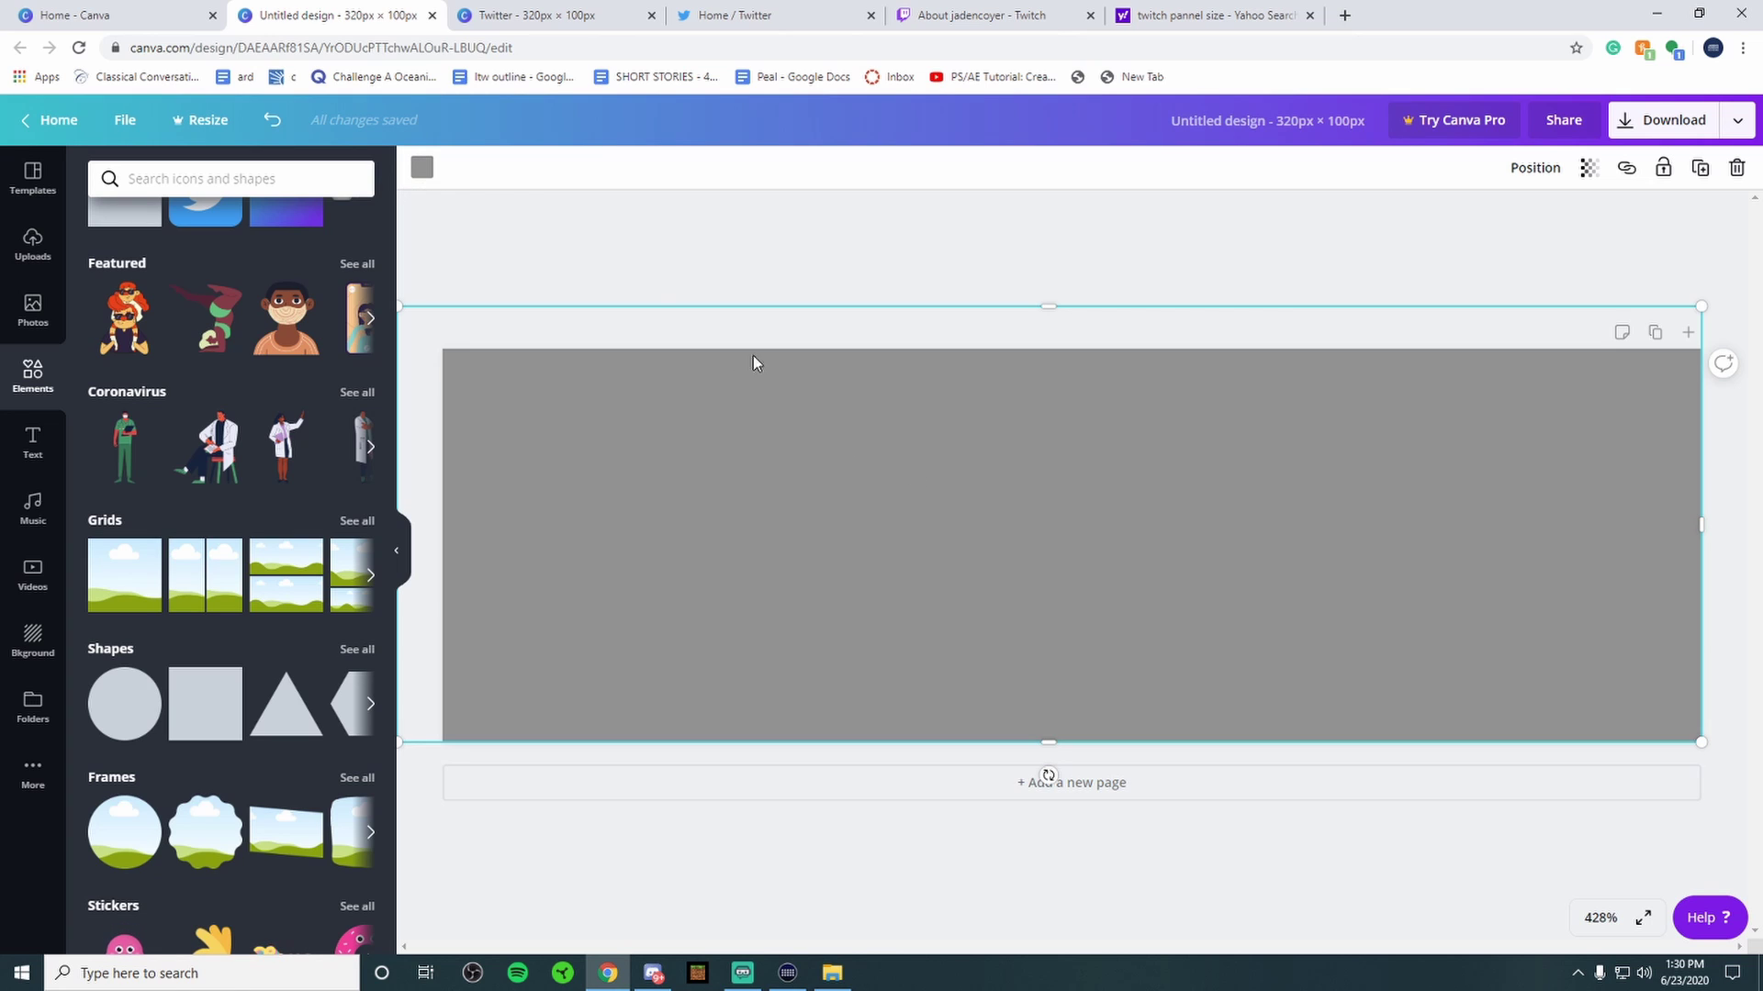
Step: Recolour the background square dark grey
{"action": "left_click", "coordinate": [409, 173]}
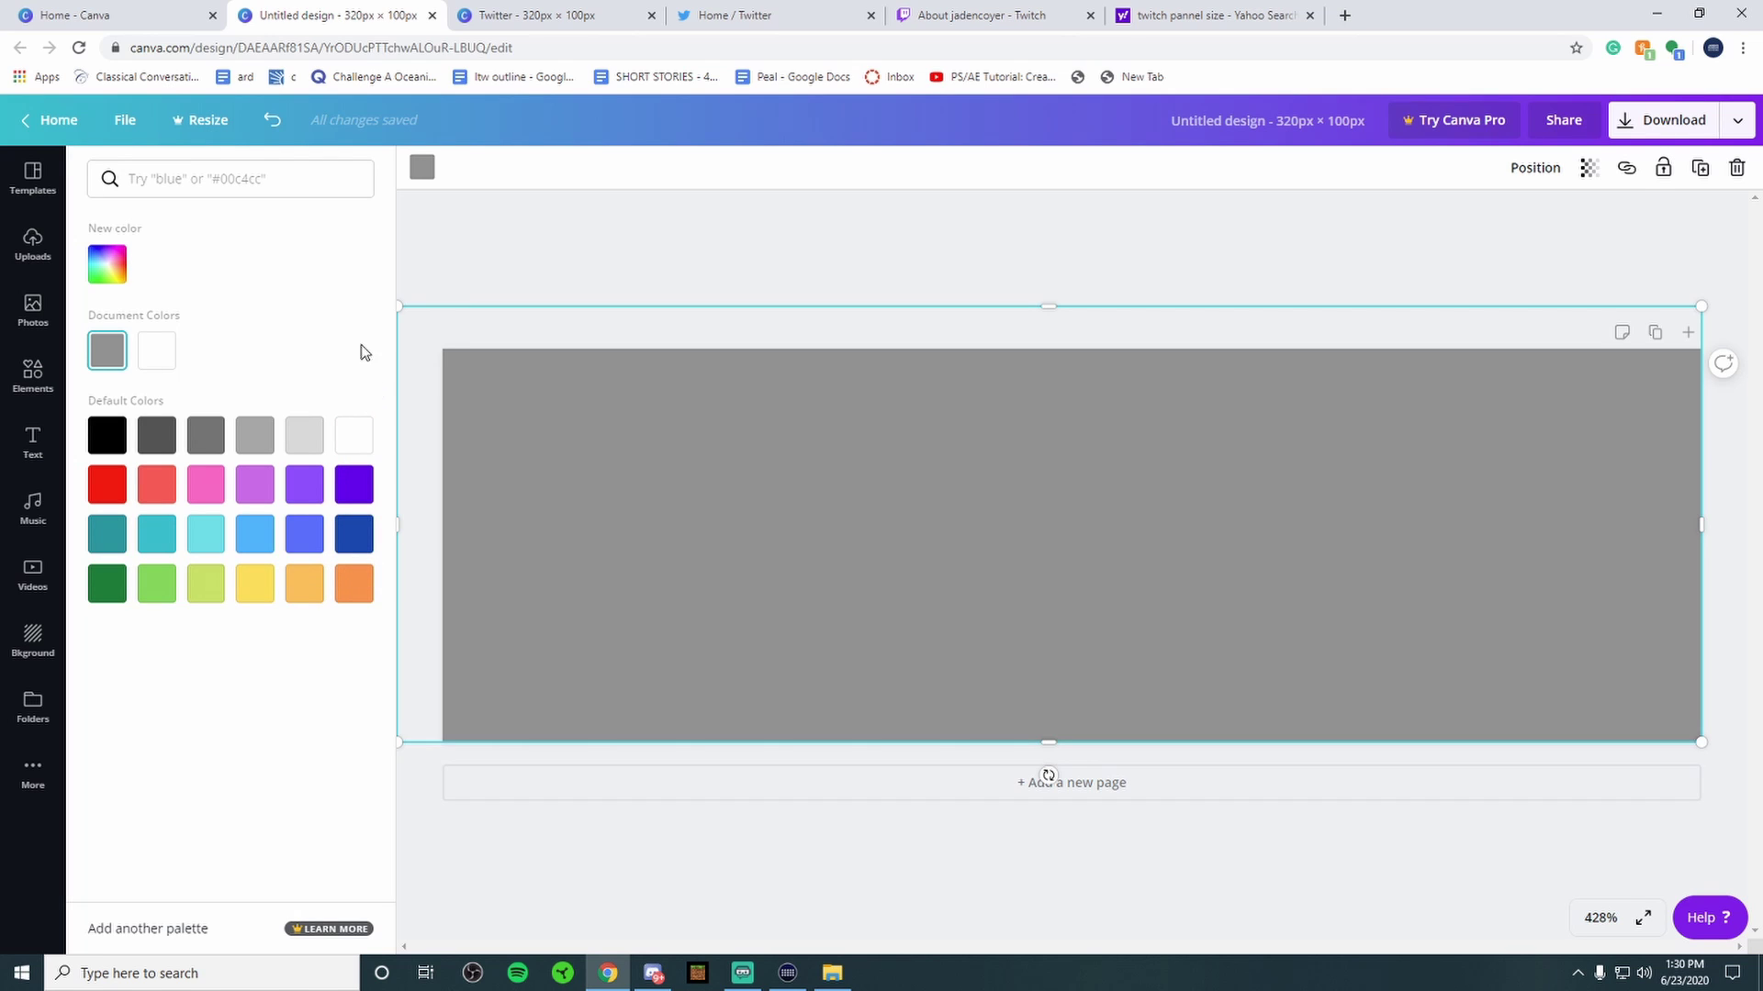
{"action": "left_click", "coordinate": [156, 435]}
{"action": "left_click", "coordinate": [551, 235]}
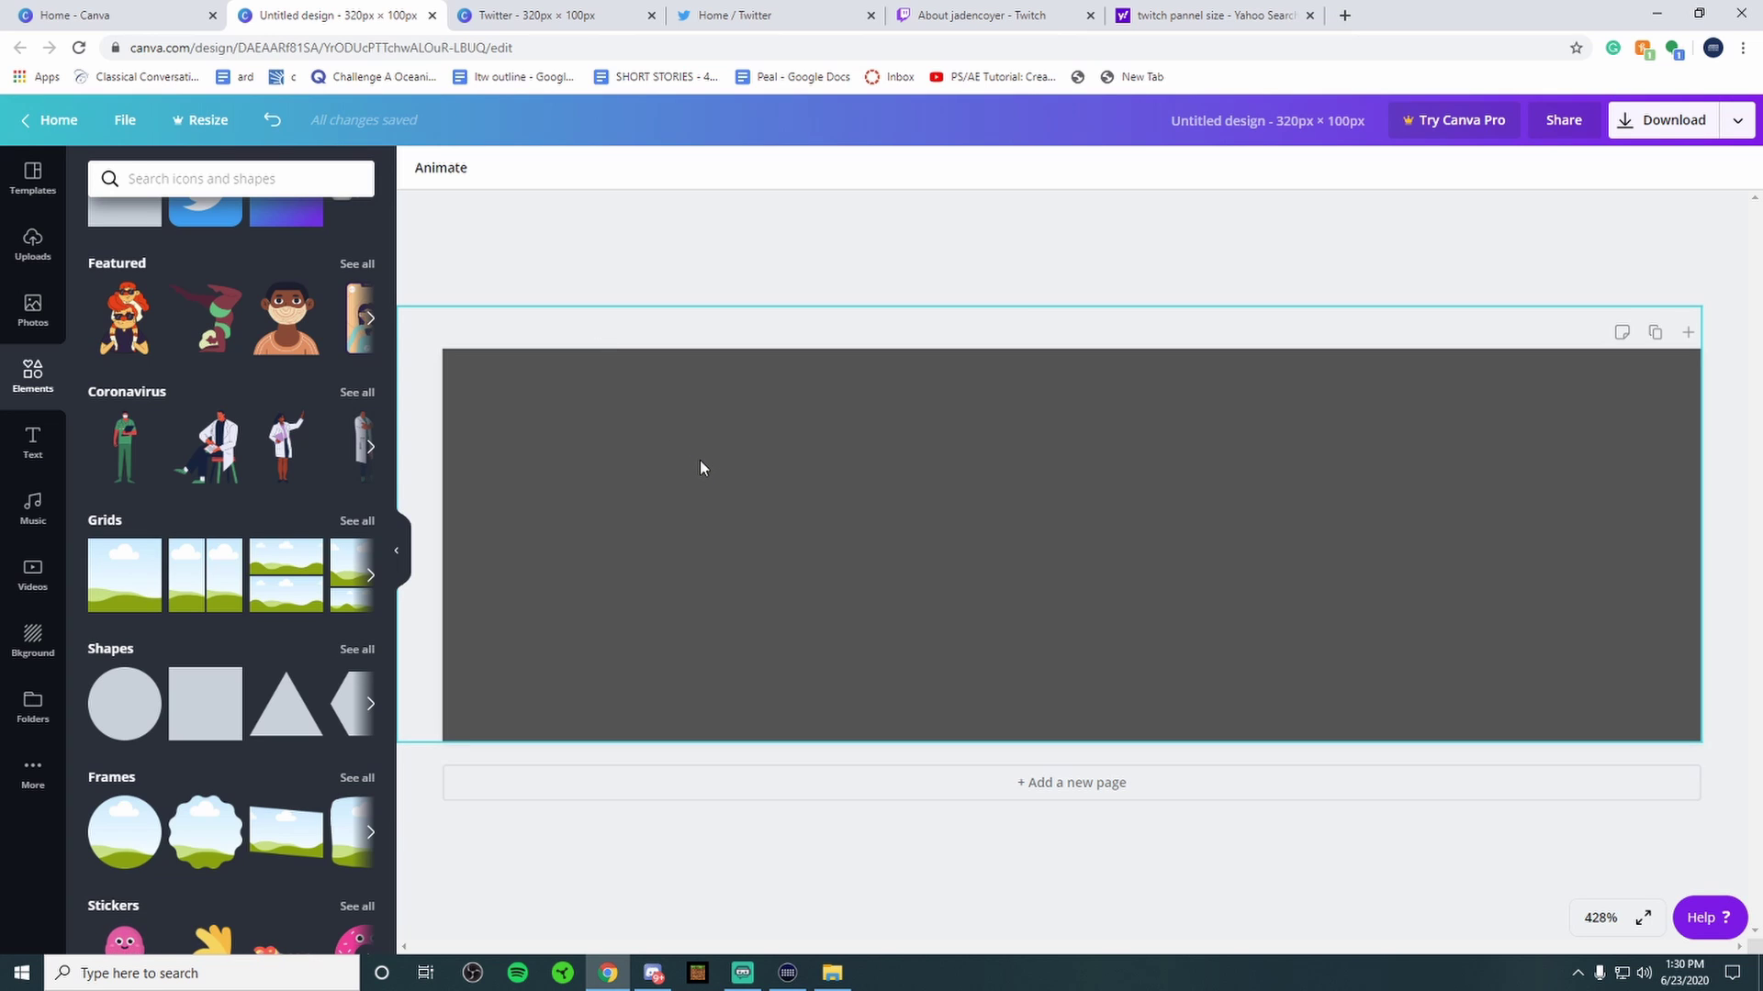
{"action": "scroll", "coordinate": [272, 387], "scroll_direction": "up", "scroll_amount": 1}
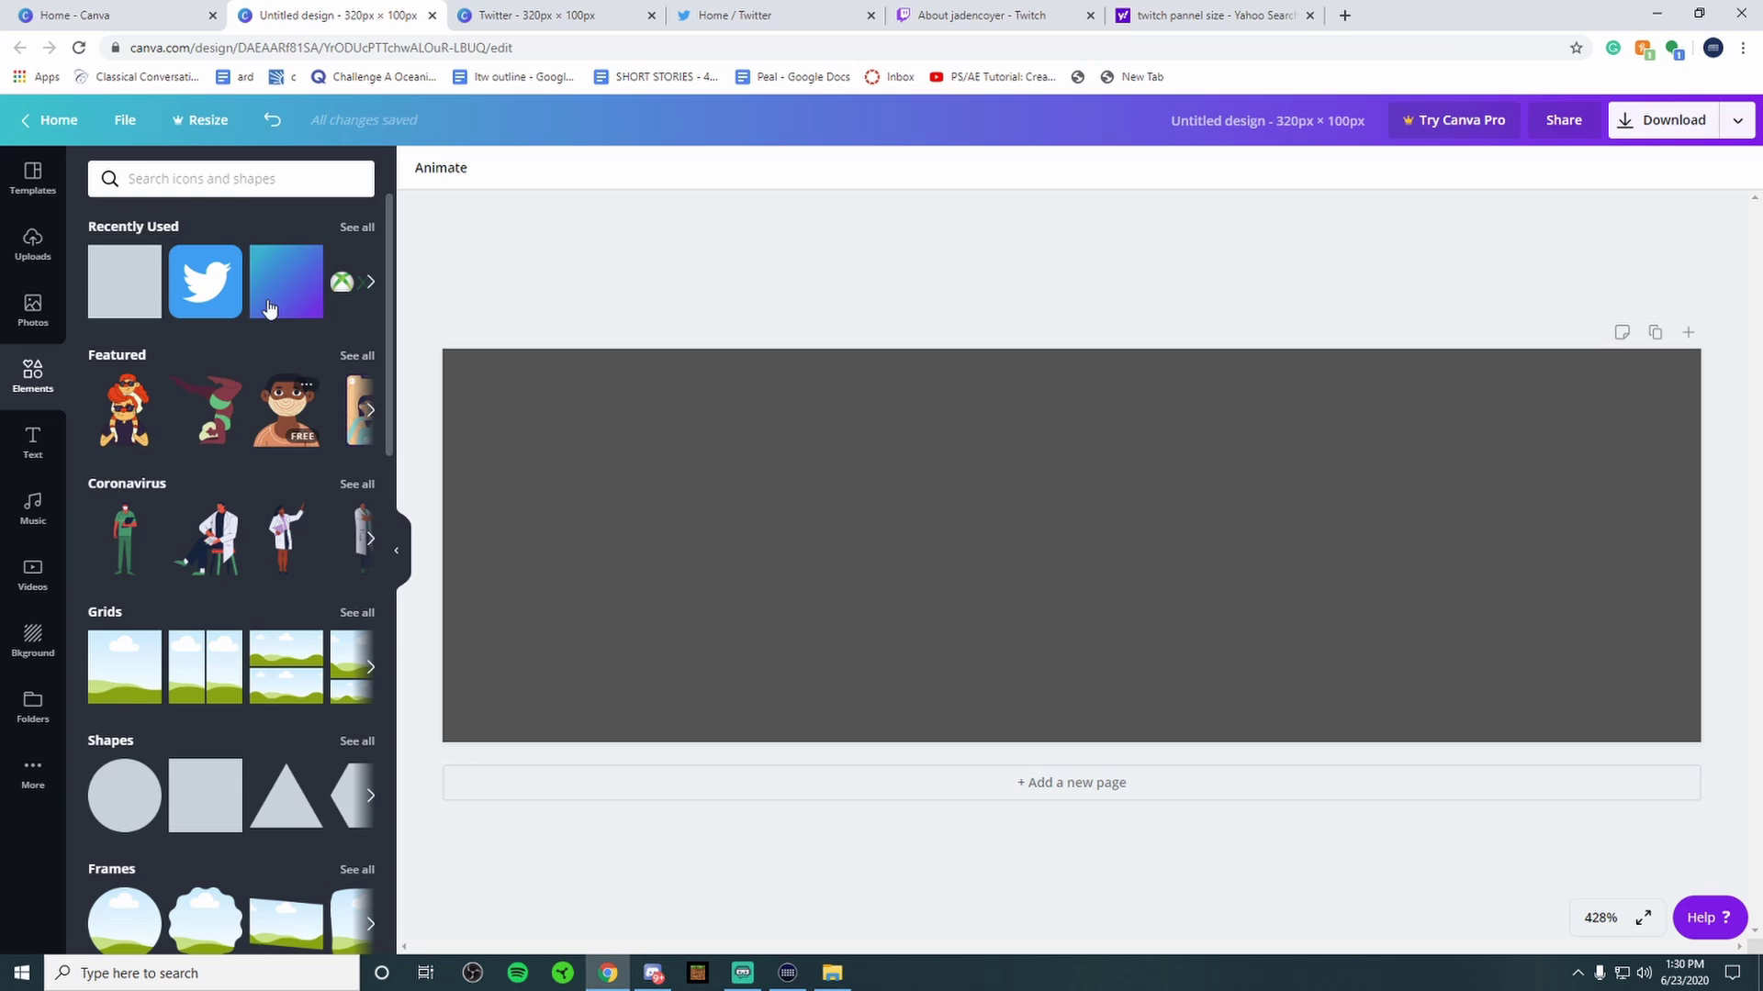
{"action": "left_click", "coordinate": [230, 175]}
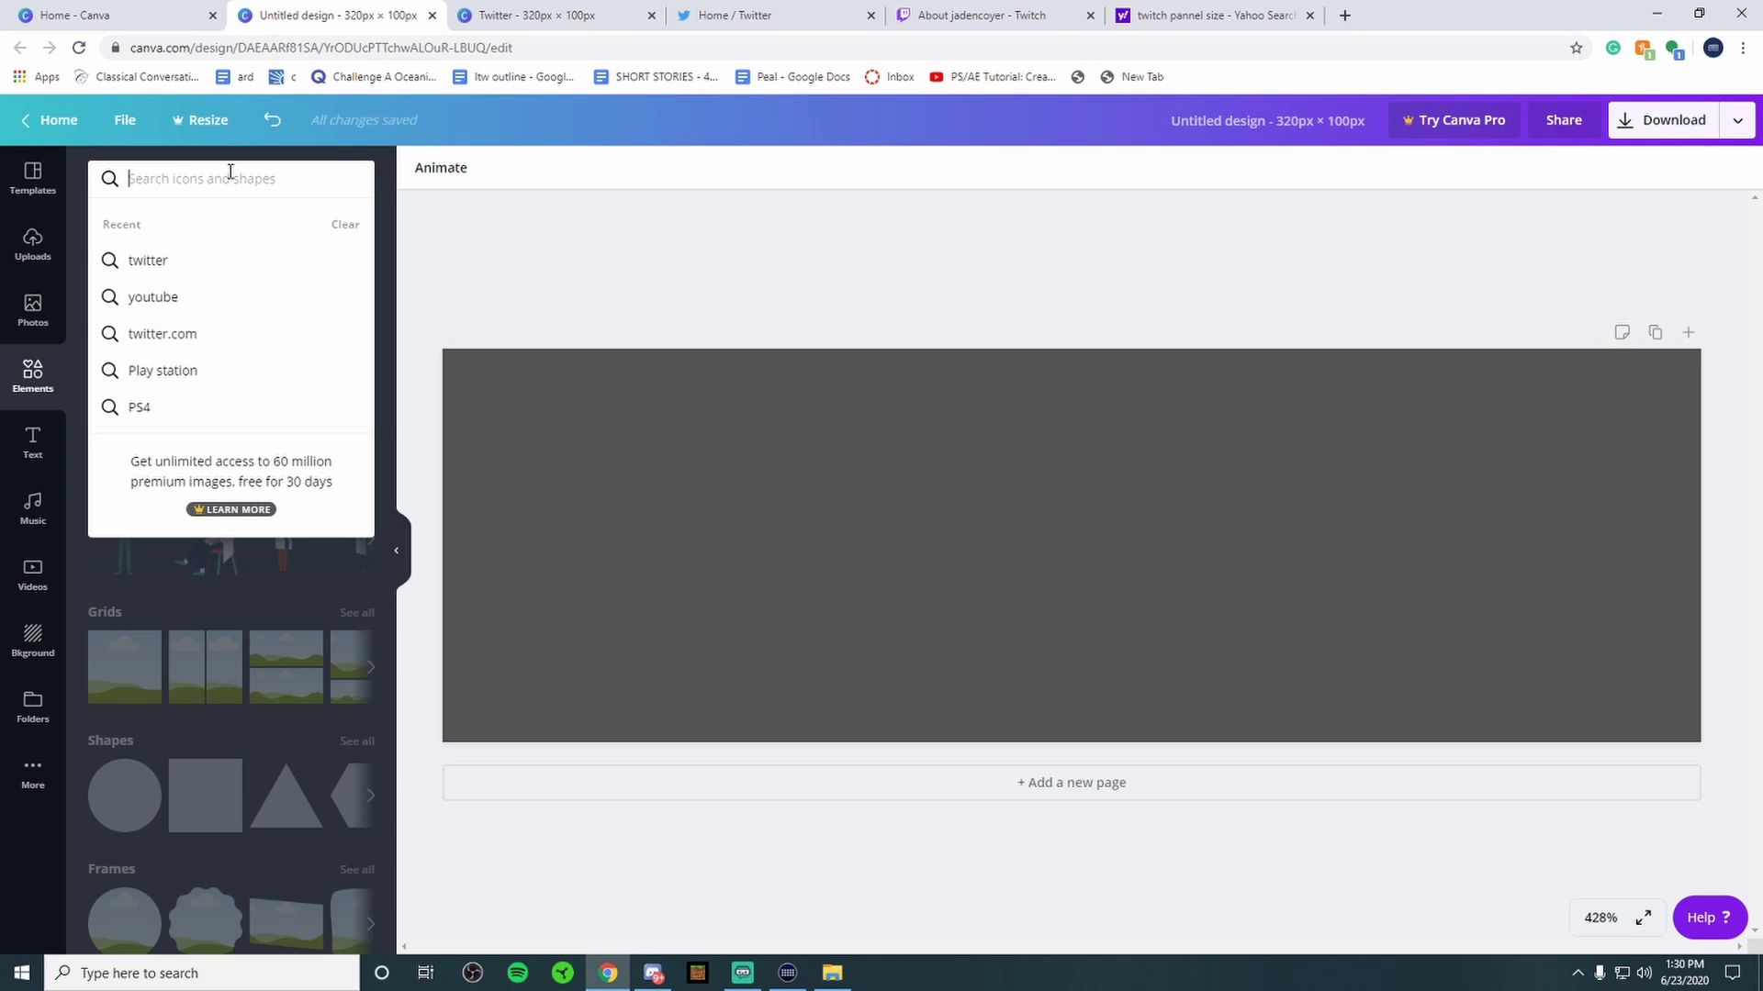
Step: Replace the Yahoo search query with 'insta PNG' and run it
{"action": "left_click", "coordinate": [1184, 17]}
{"action": "left_click", "coordinate": [259, 133]}
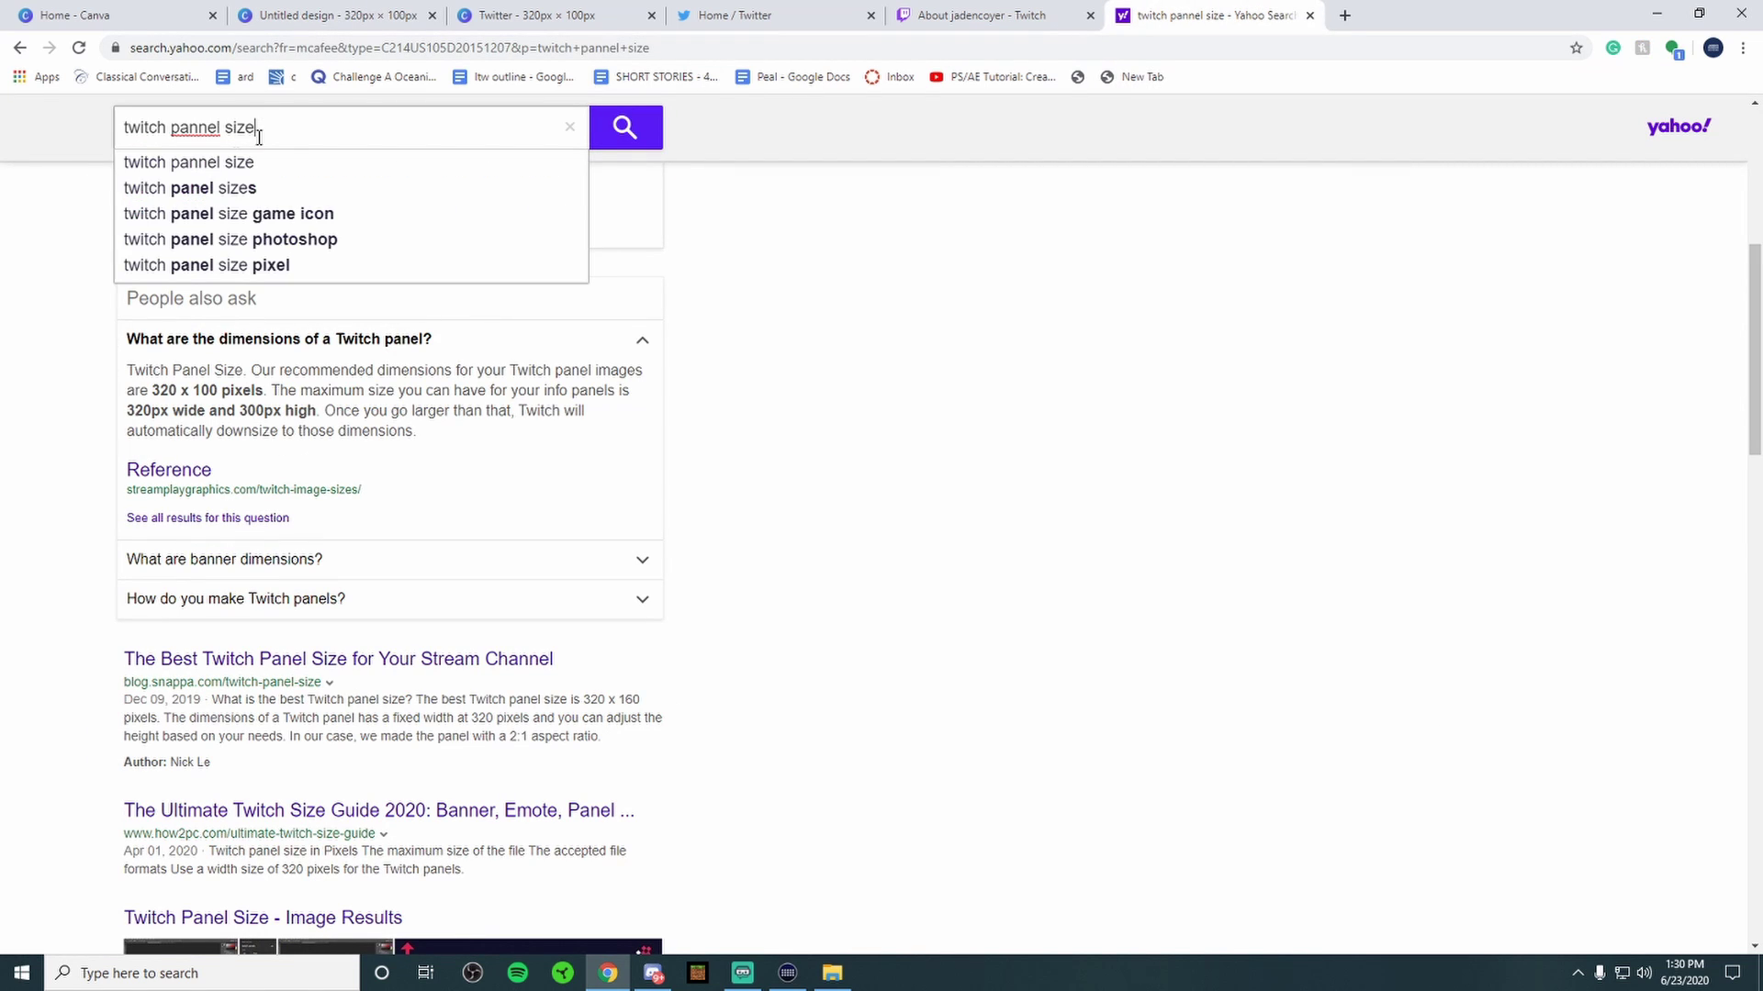
{"action": "key", "text": "ctrl+a"}
{"action": "key", "text": "BackSpace"}
{"action": "type", "text": "ii"}
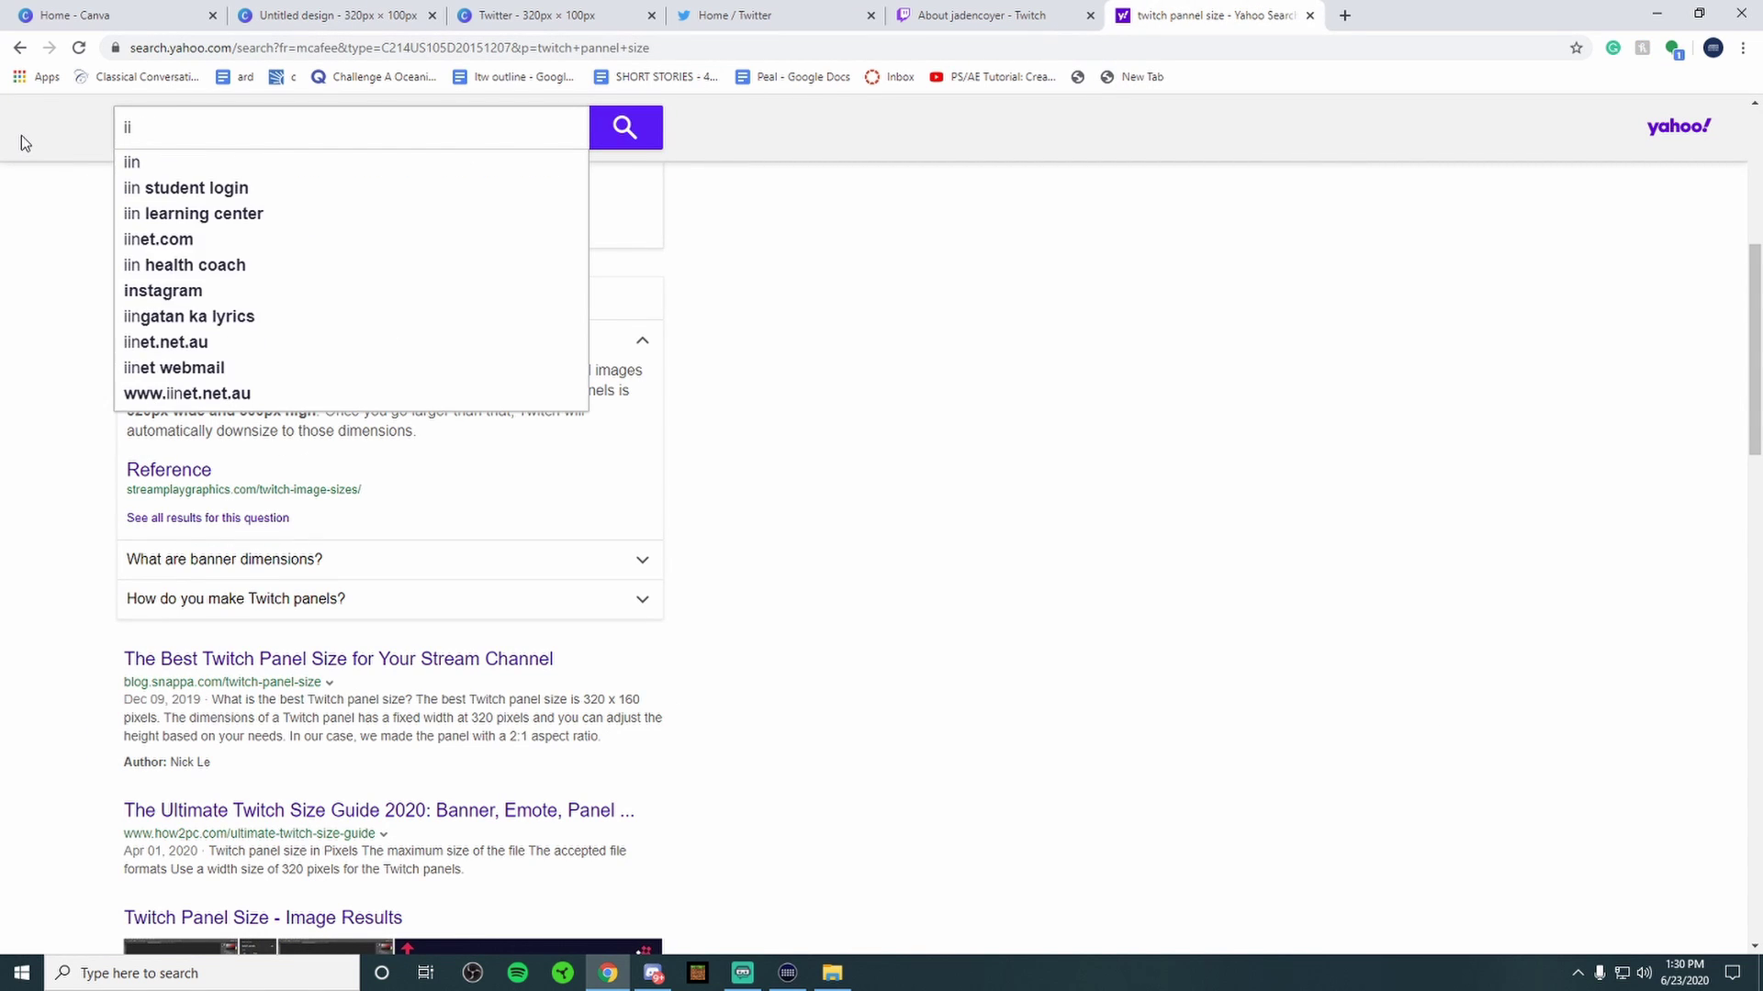
{"action": "key", "text": "BackSpace"}
{"action": "type", "text": "nsta PNG"}
{"action": "key", "text": "Return"}
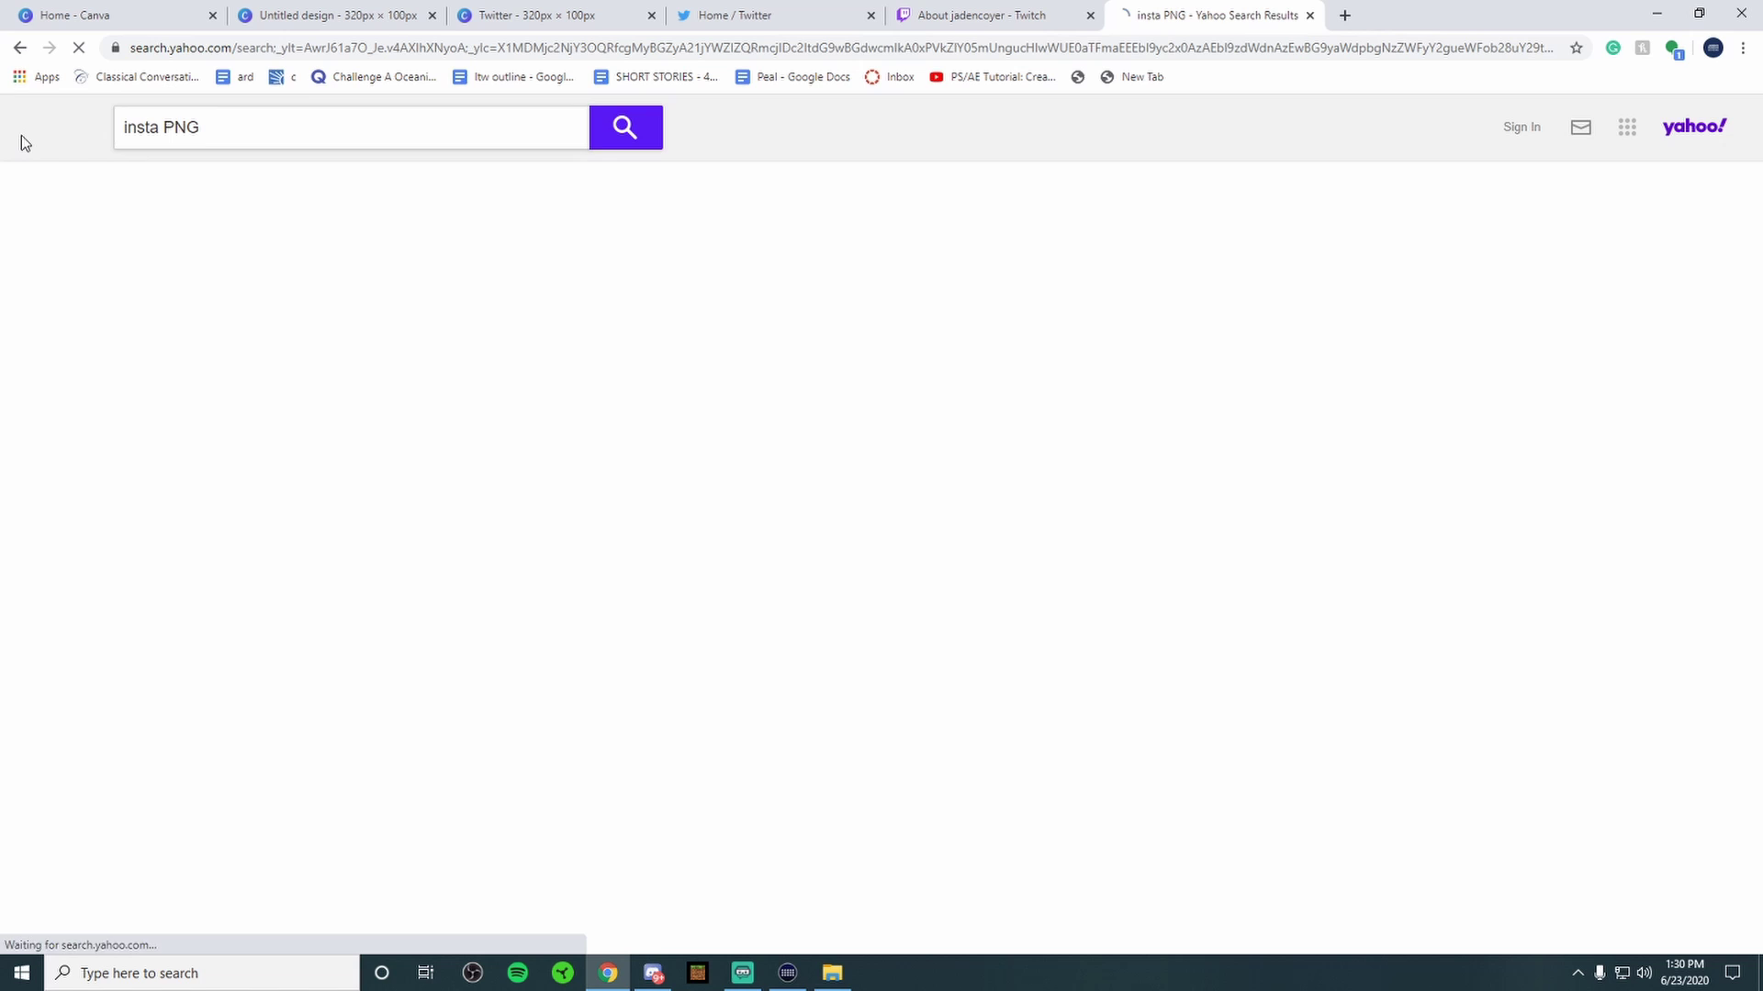
Step: View the image results for 'insta PNG', then return to the Canva design
{"action": "left_click", "coordinate": [202, 177]}
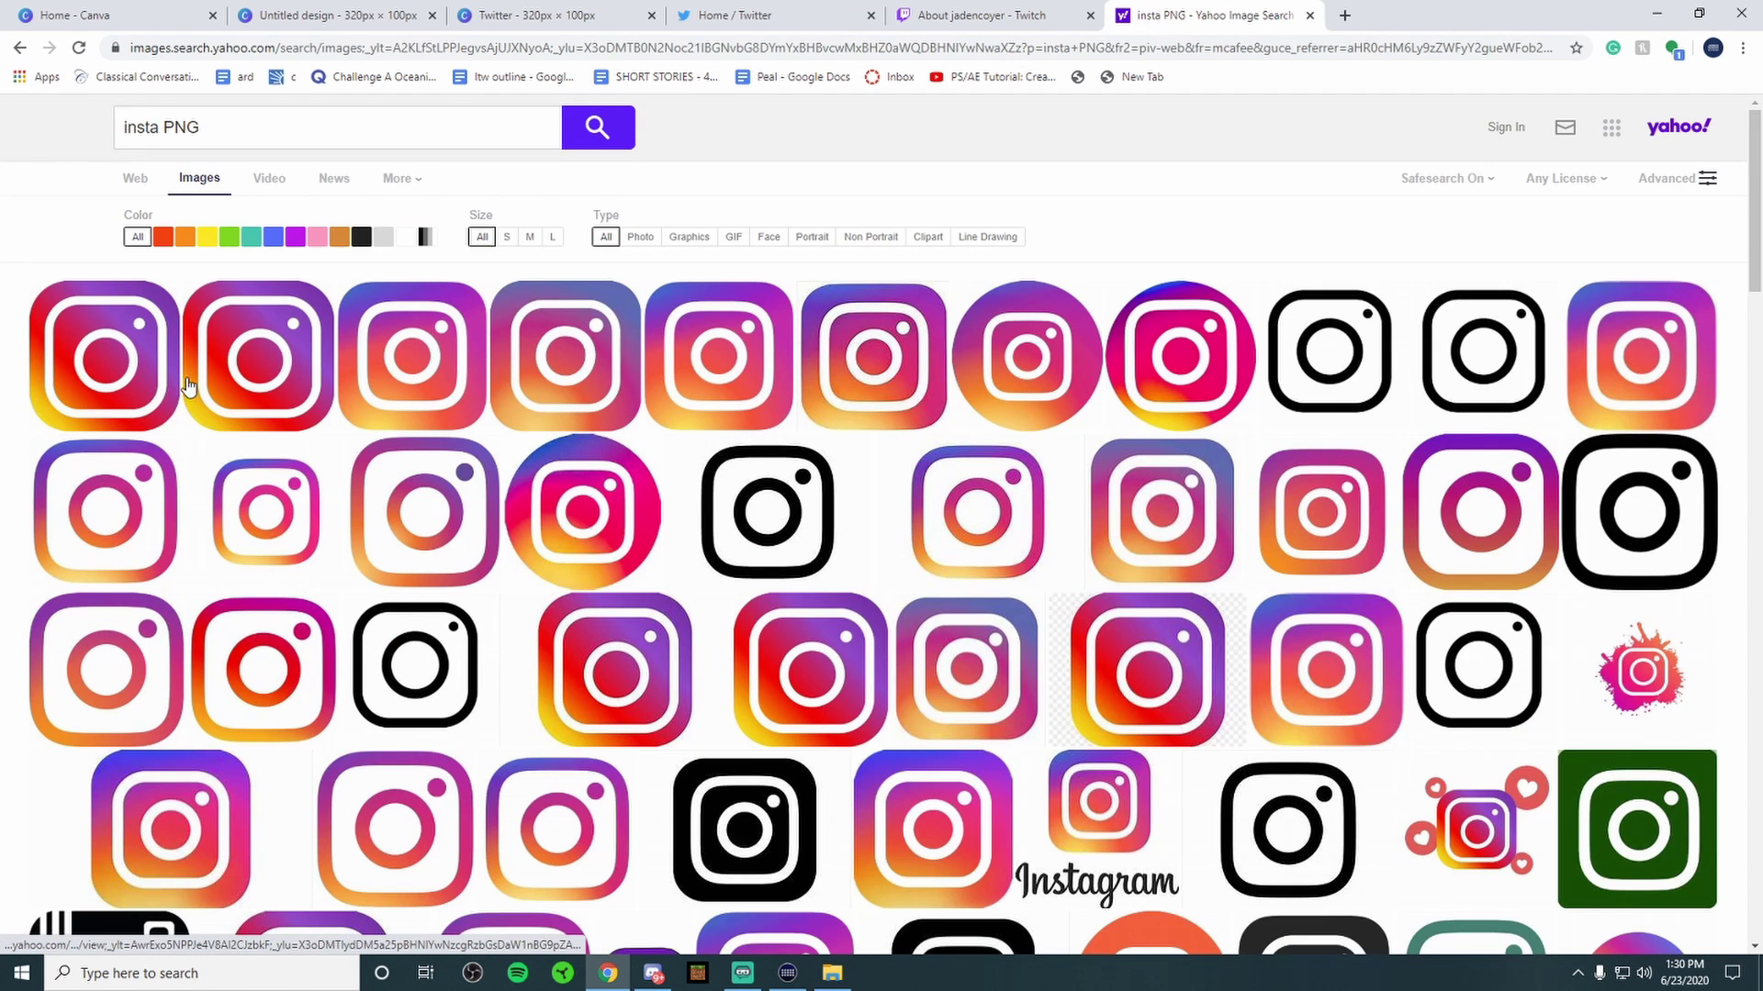
{"action": "left_click", "coordinate": [183, 128]}
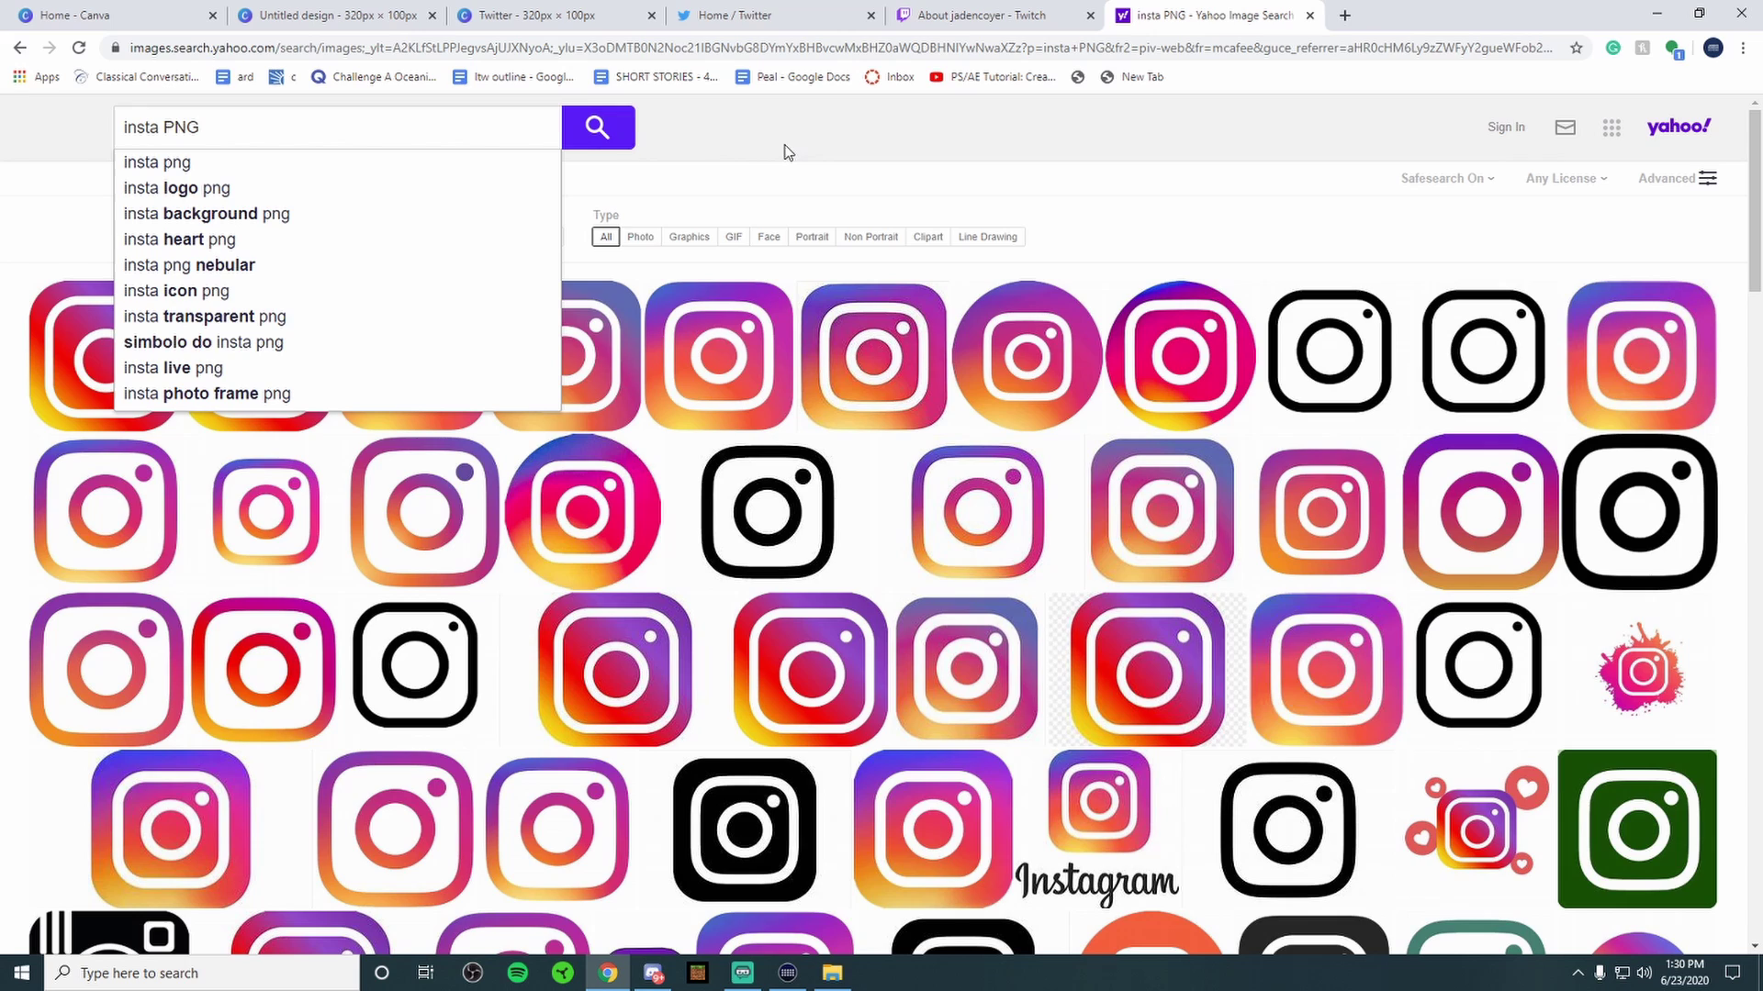
{"action": "left_click", "coordinate": [824, 82]}
{"action": "left_click", "coordinate": [347, 27]}
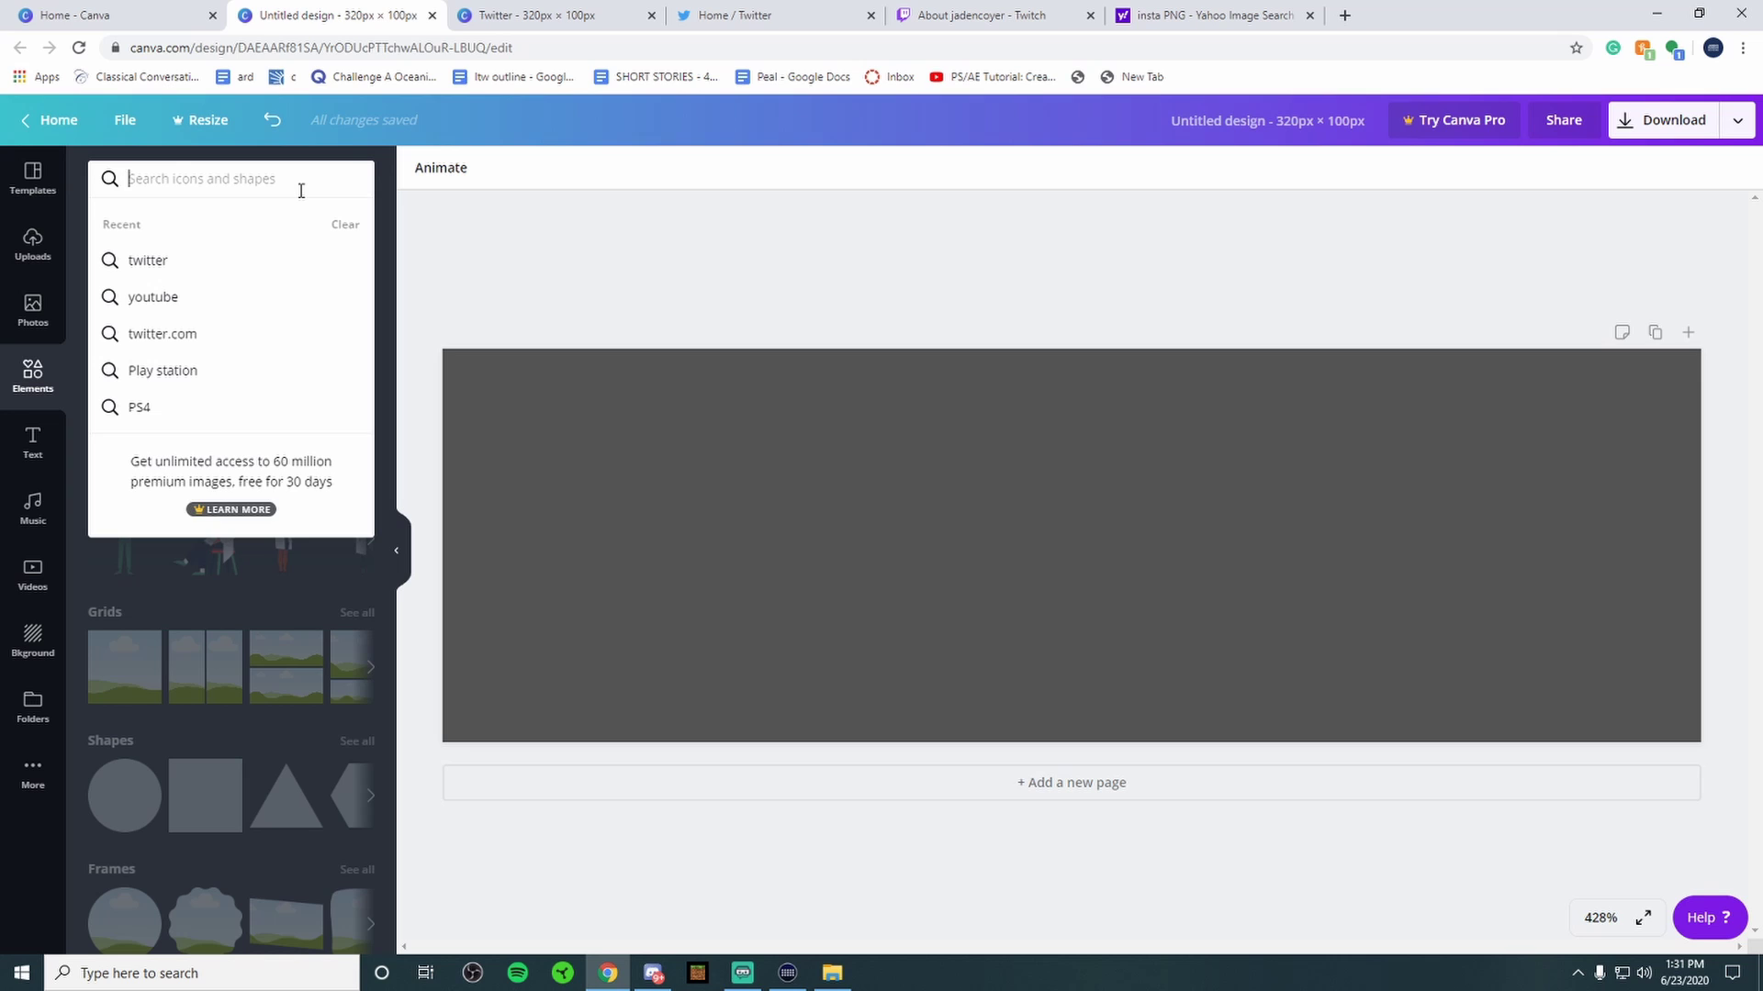
Step: Search Elements for 'twitter' and place an enlarged blue rounded-square Twitter logo at the panel's left
{"action": "type", "text": "twitter"}
{"action": "key", "text": "Return"}
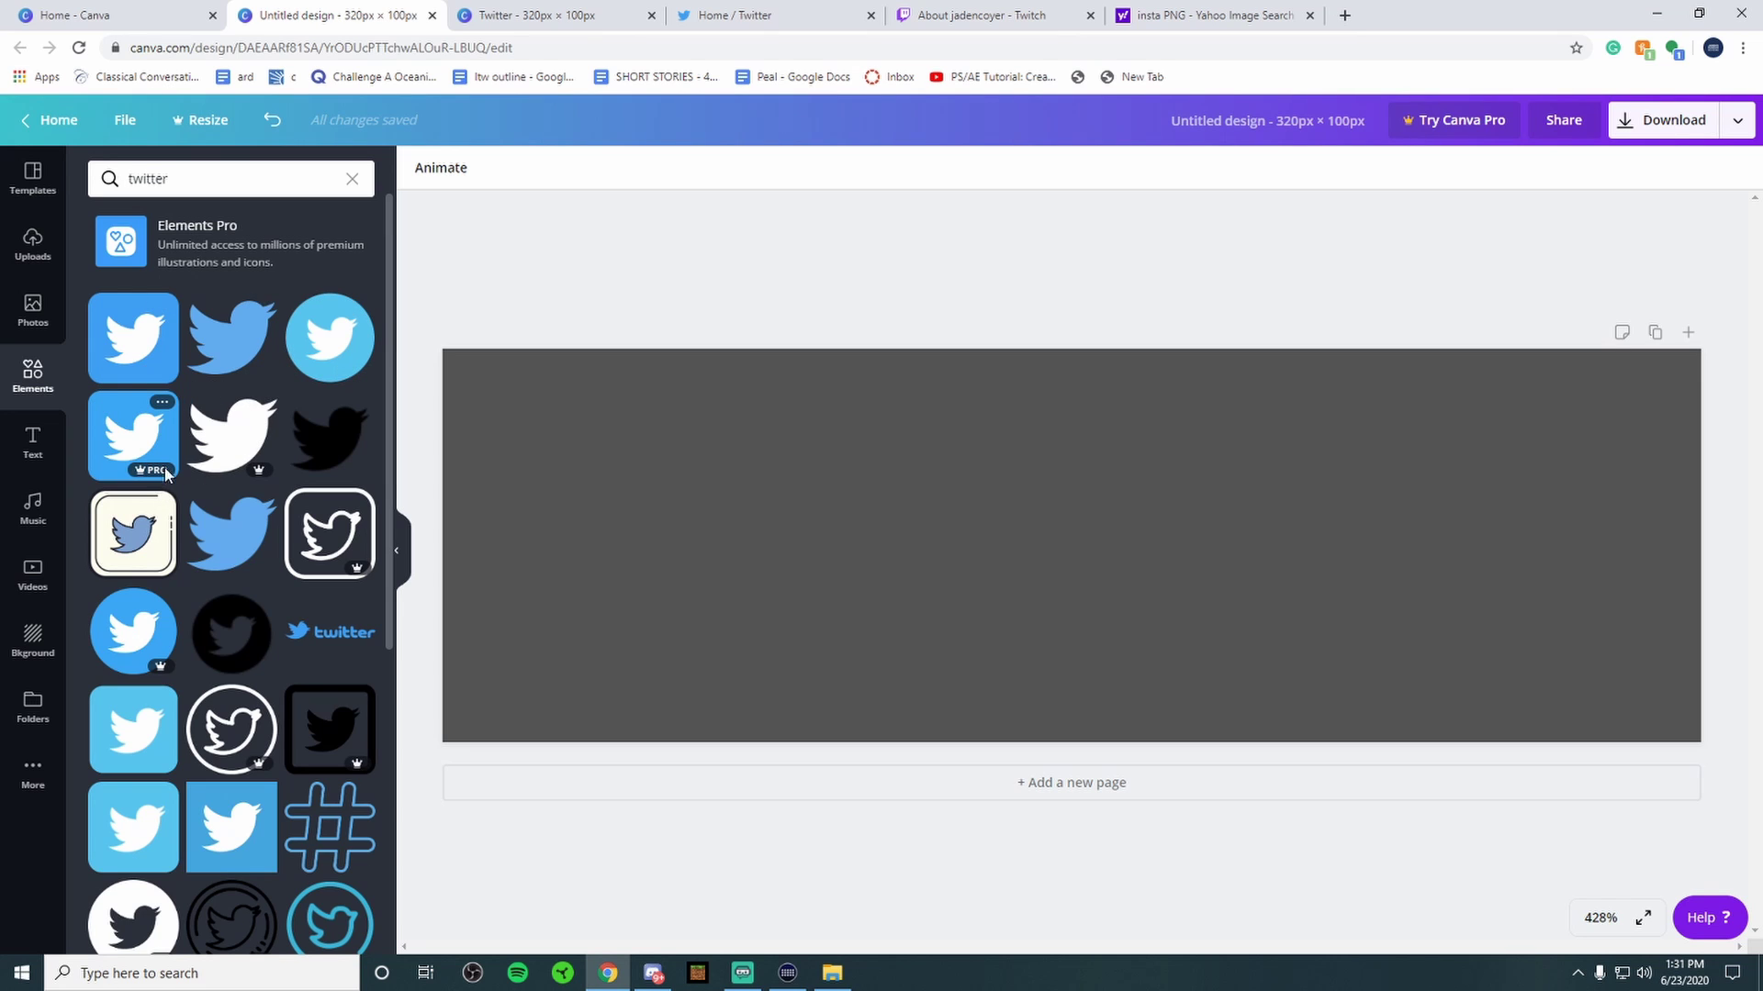
{"action": "left_click", "coordinate": [147, 366]}
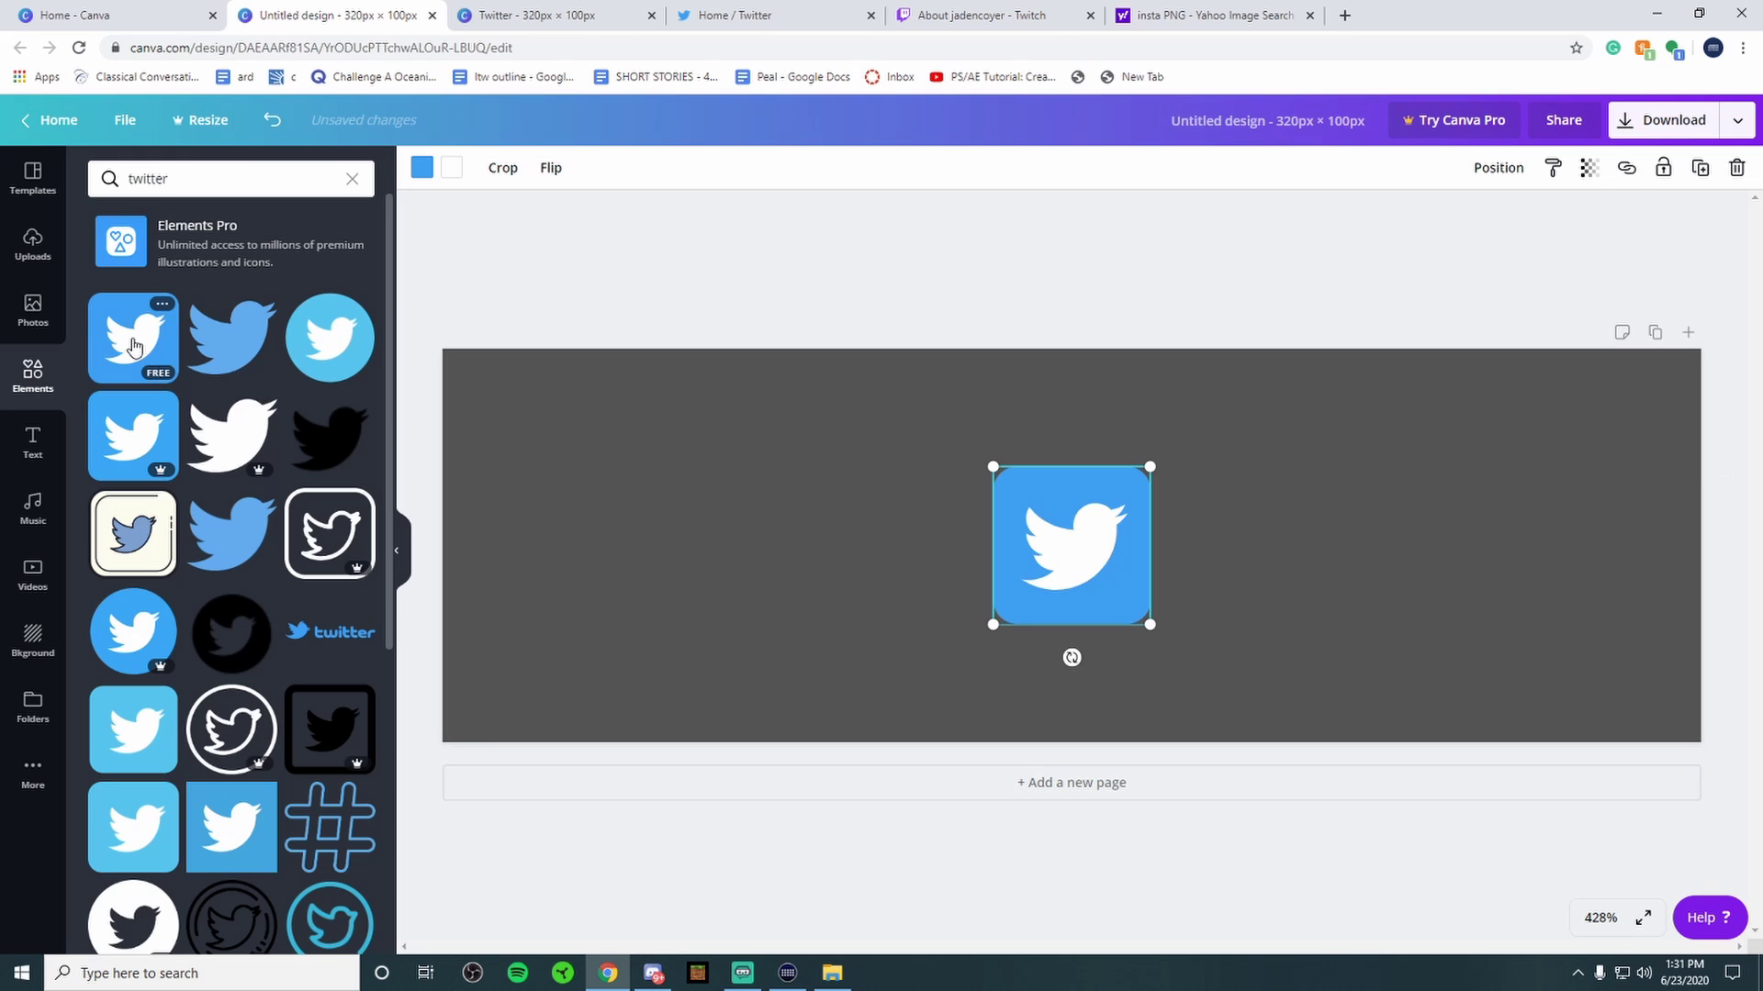
{"action": "left_click_drag", "start_coordinate": [1021, 549], "coordinate": [569, 553]}
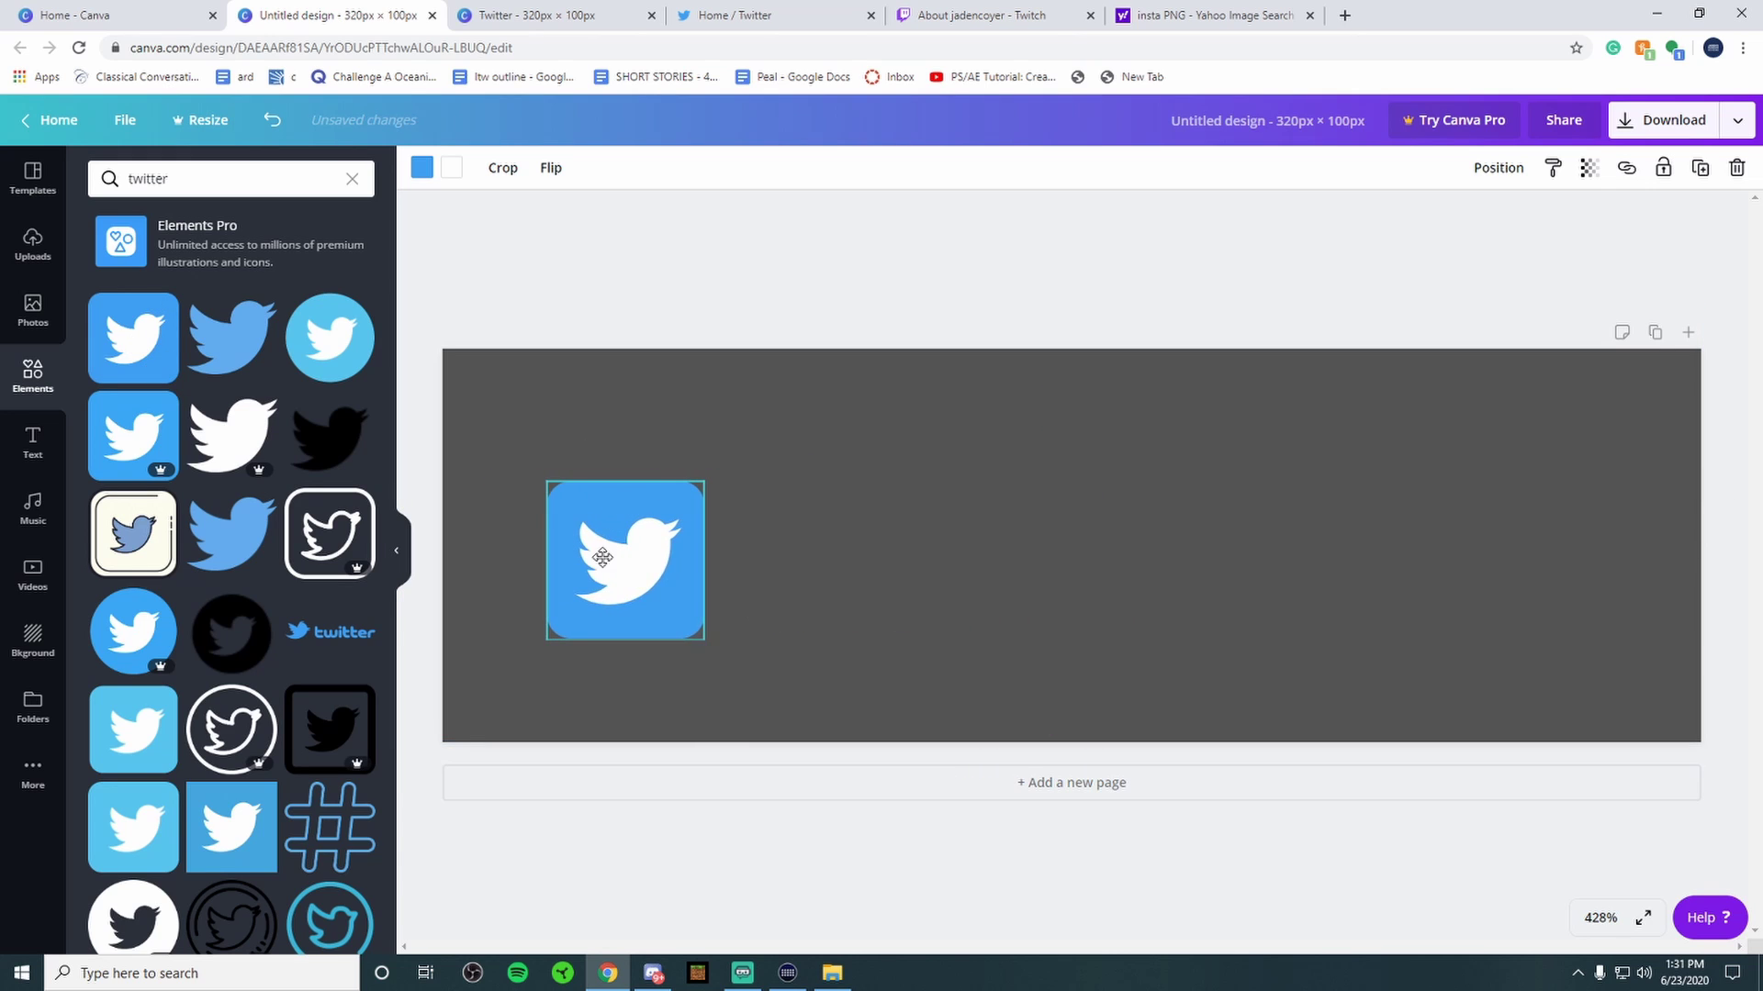
{"action": "left_click_drag", "start_coordinate": [603, 558], "coordinate": [567, 543]}
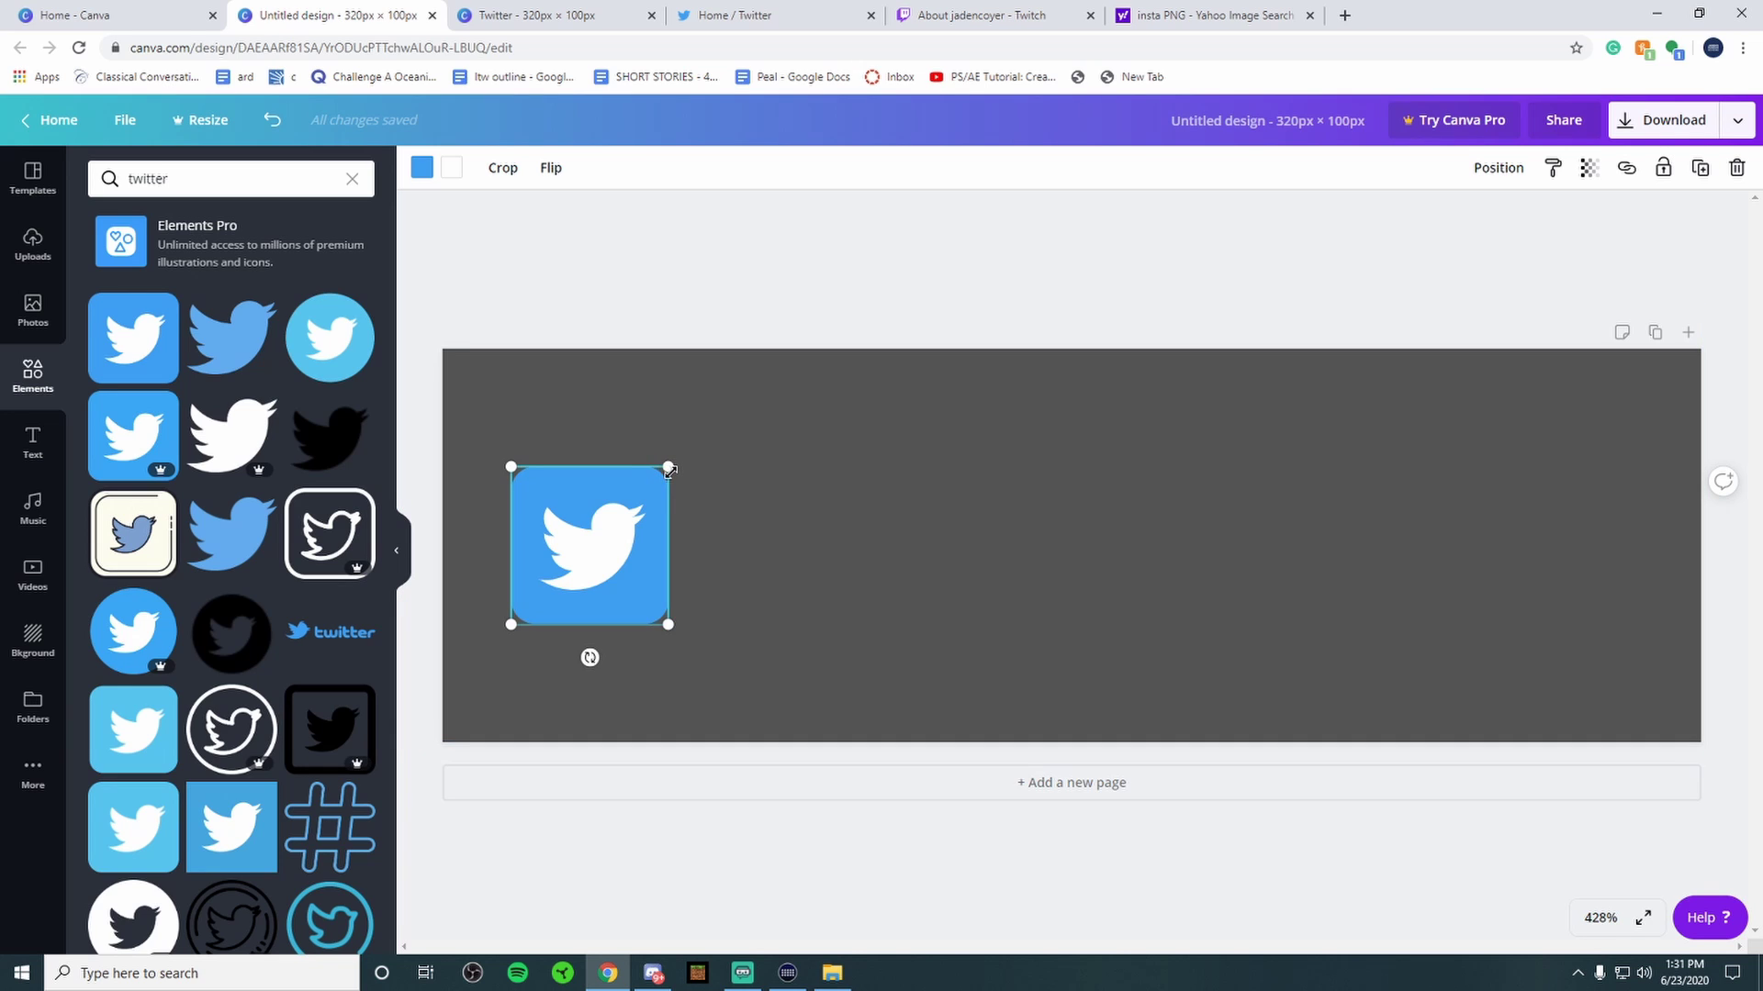
{"action": "left_click_drag", "start_coordinate": [668, 468], "coordinate": [649, 514]}
{"action": "left_click", "coordinate": [679, 393]}
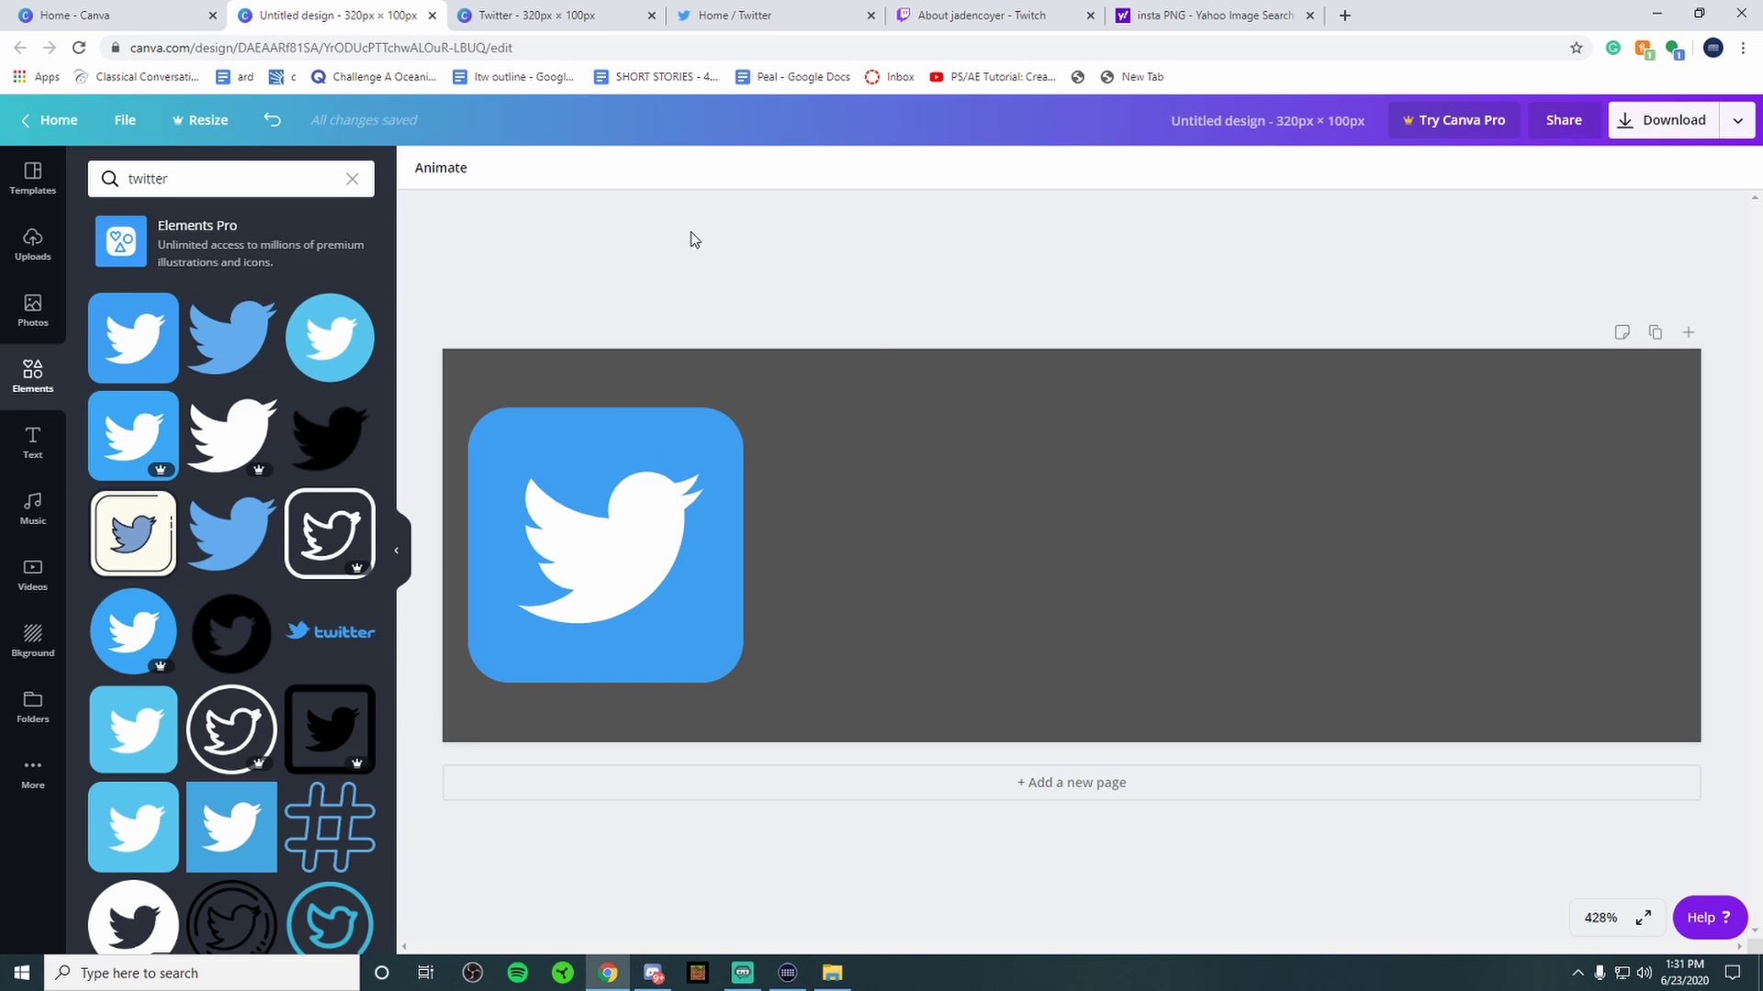
{"action": "key", "text": "t"}
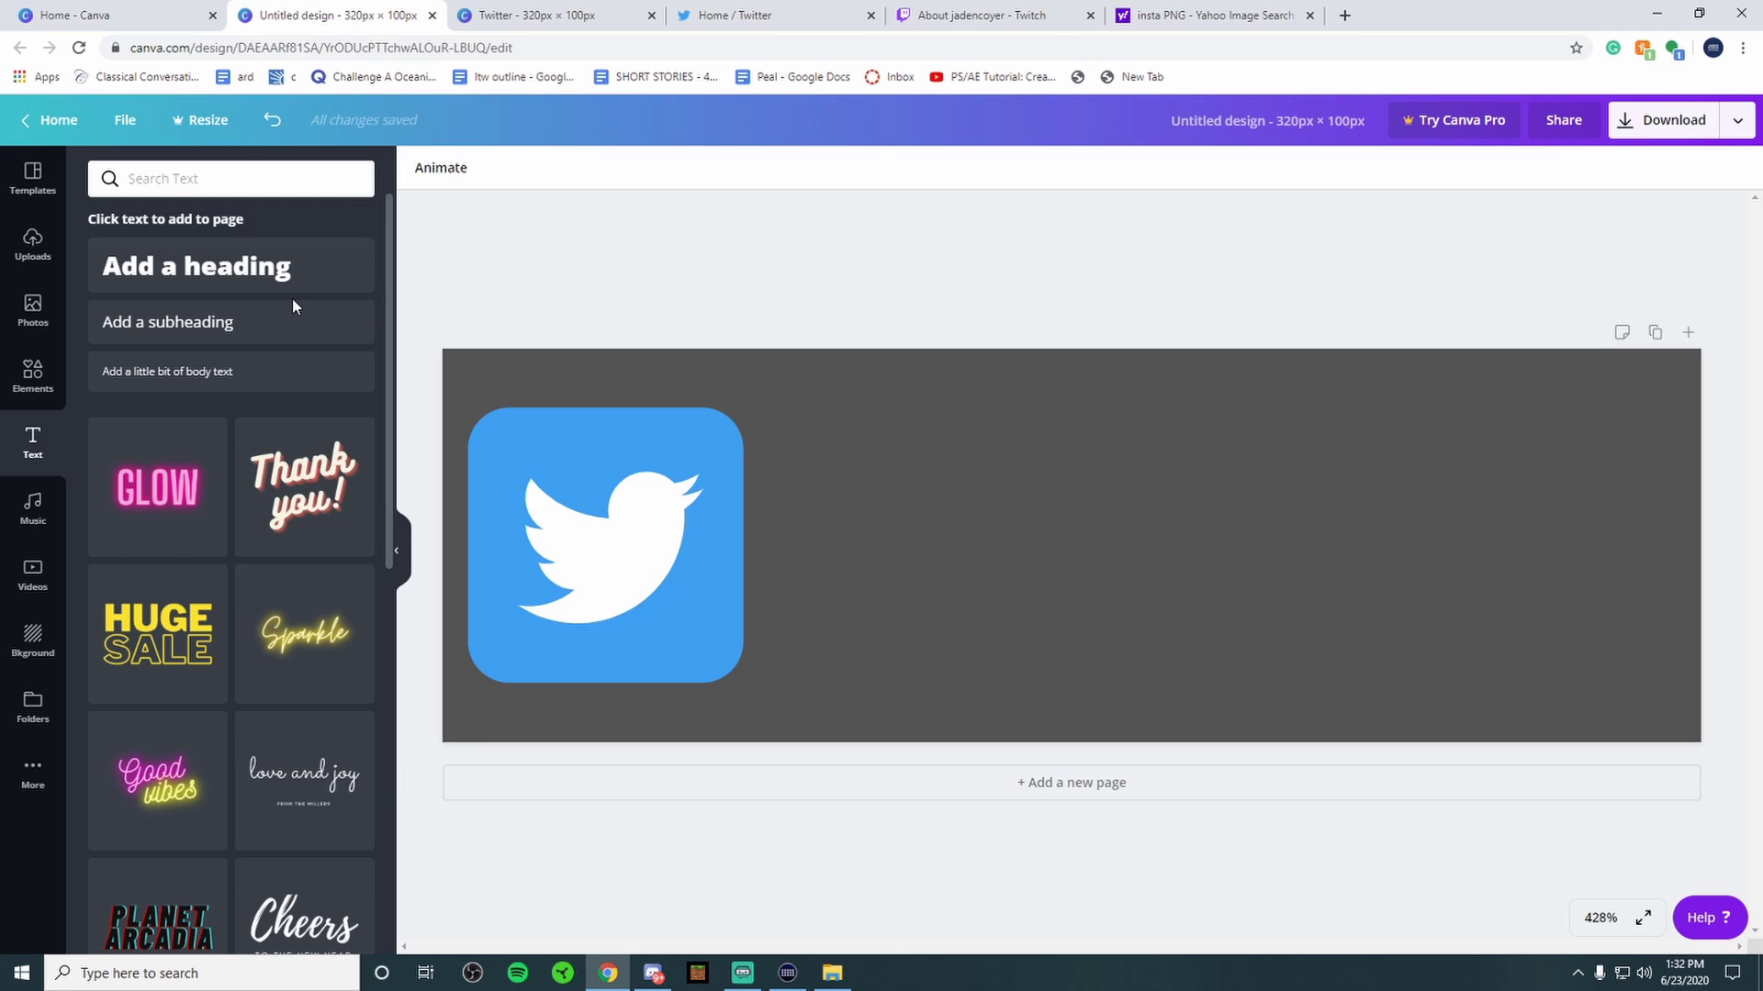
Step: Add a heading text box reading 'Twitter'
{"action": "left_click", "coordinate": [265, 277]}
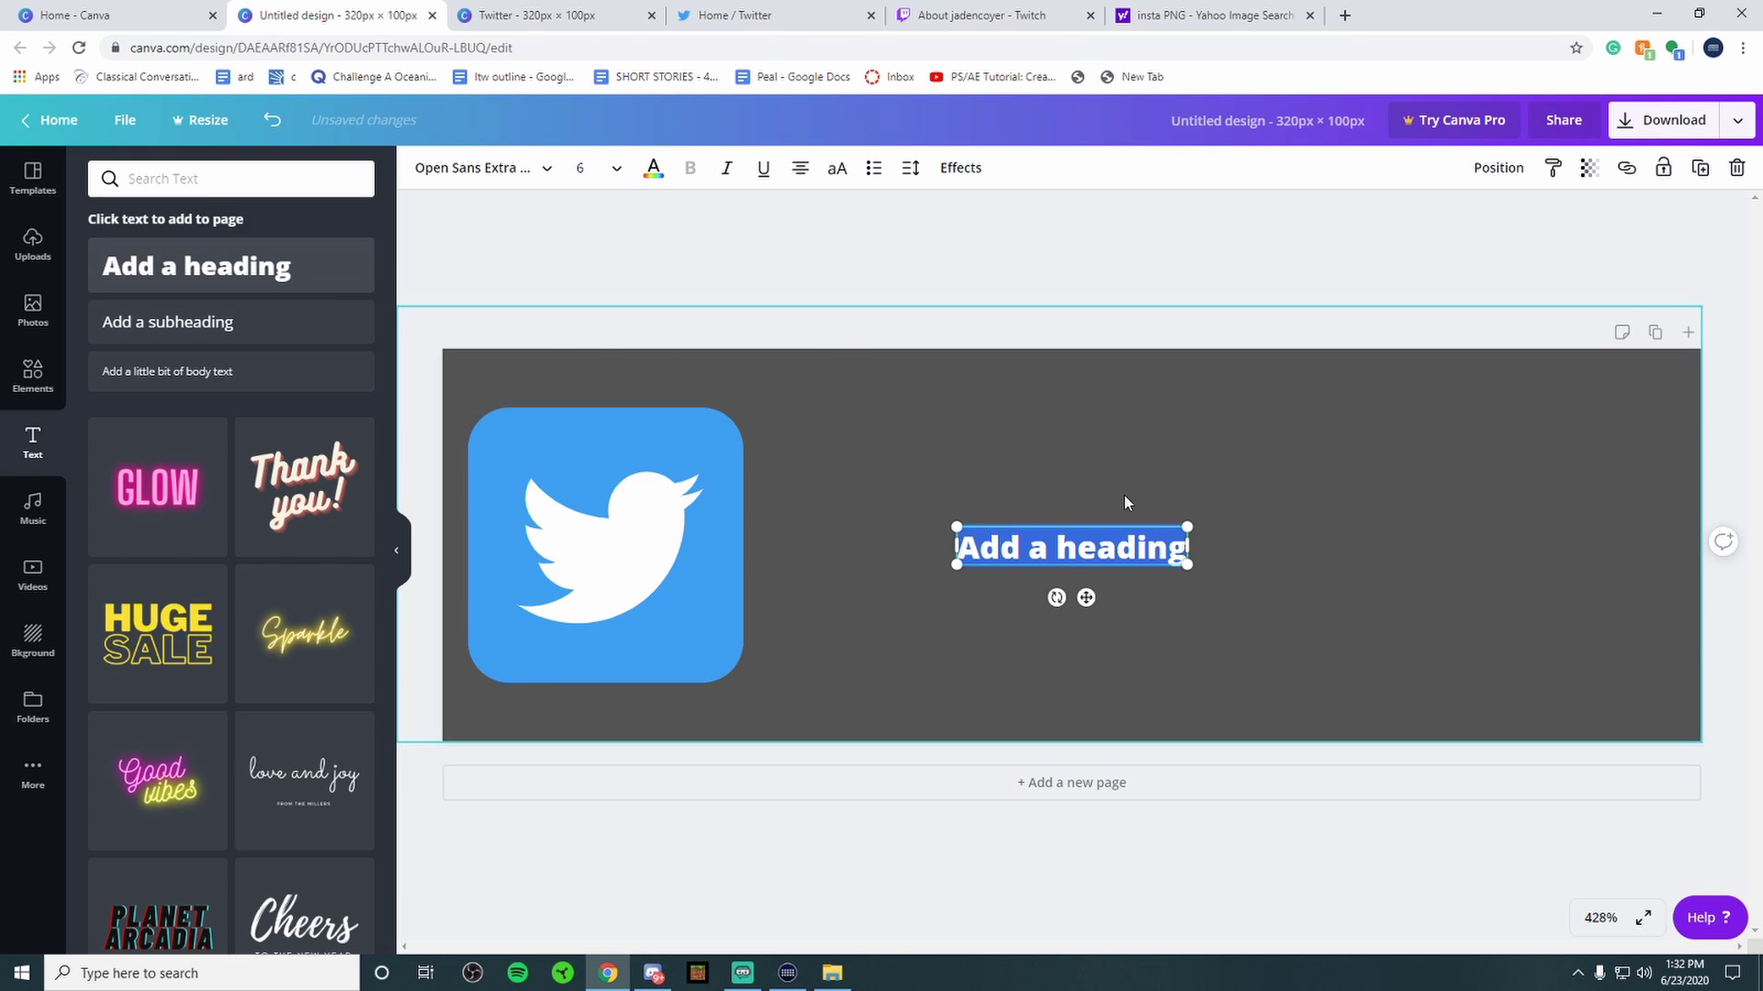
{"action": "double_click", "coordinate": [1096, 555]}
{"action": "key", "text": "BackSpace"}
{"action": "key", "text": "BackSpace"}
{"action": "key", "text": "BackSpace"}
{"action": "key", "text": "BackSpace"}
{"action": "key", "text": "BackSpace"}
{"action": "key", "text": "BackSpace"}
{"action": "key", "text": "BackSpace"}
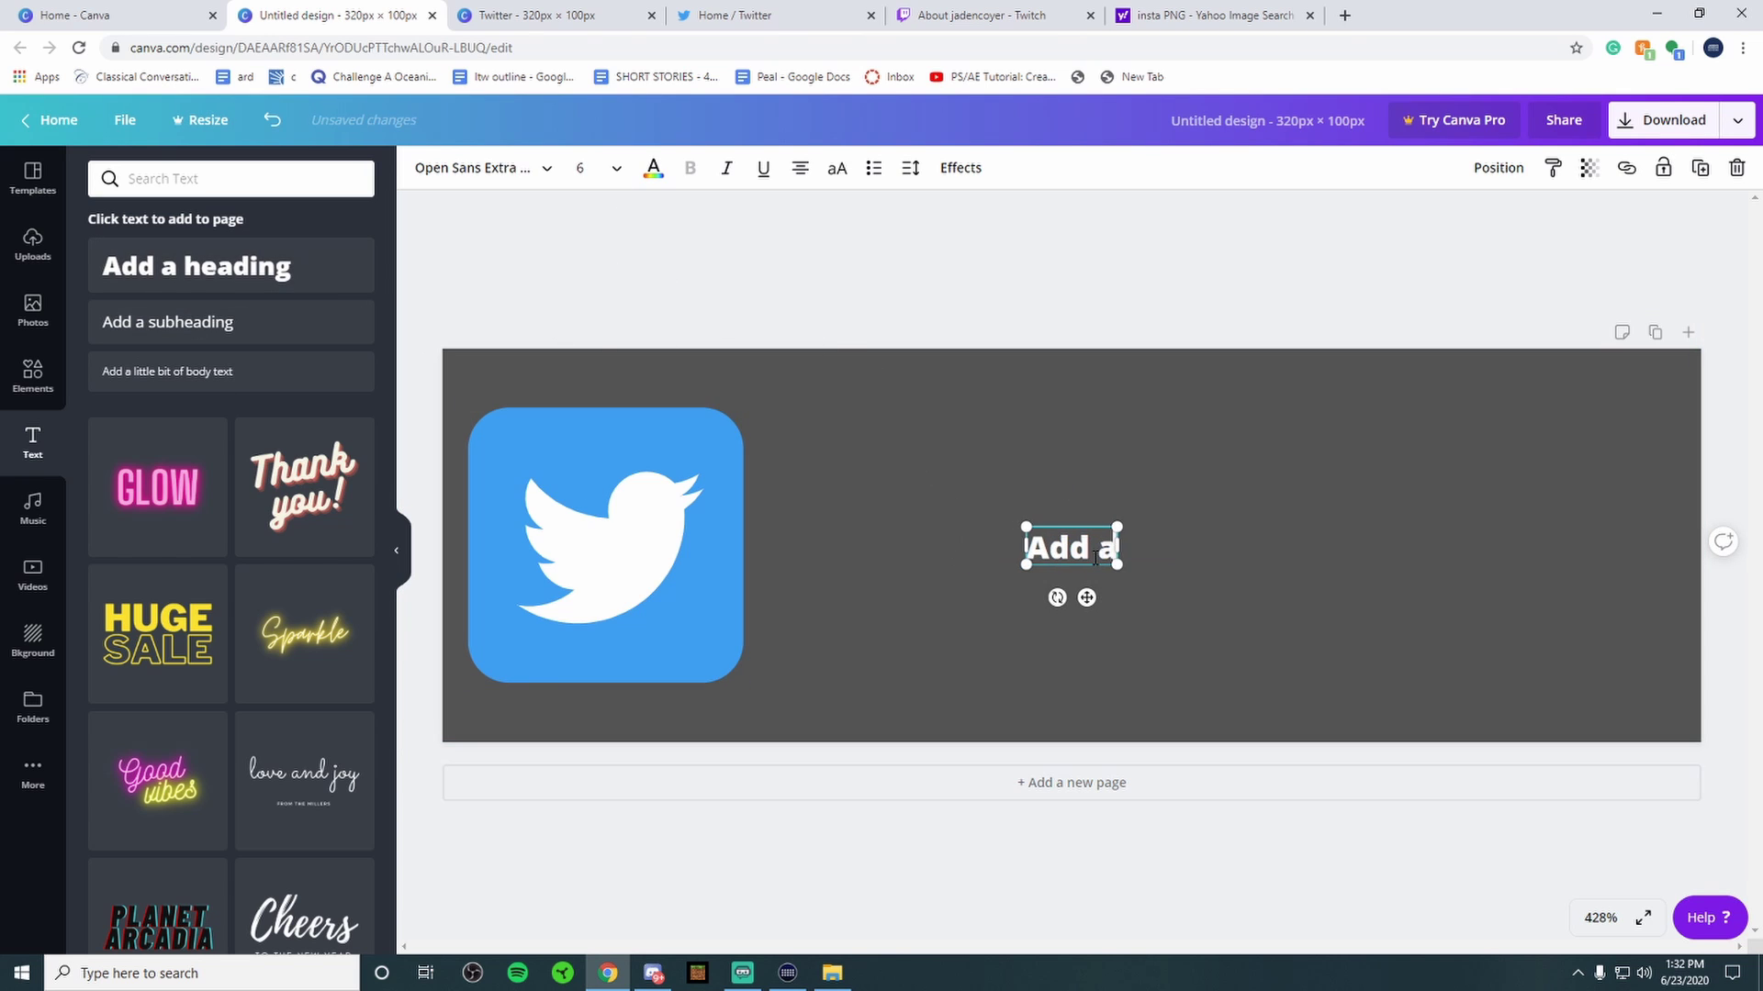
{"action": "type", "text": "Twitter"}
{"action": "left_click", "coordinate": [1093, 499]}
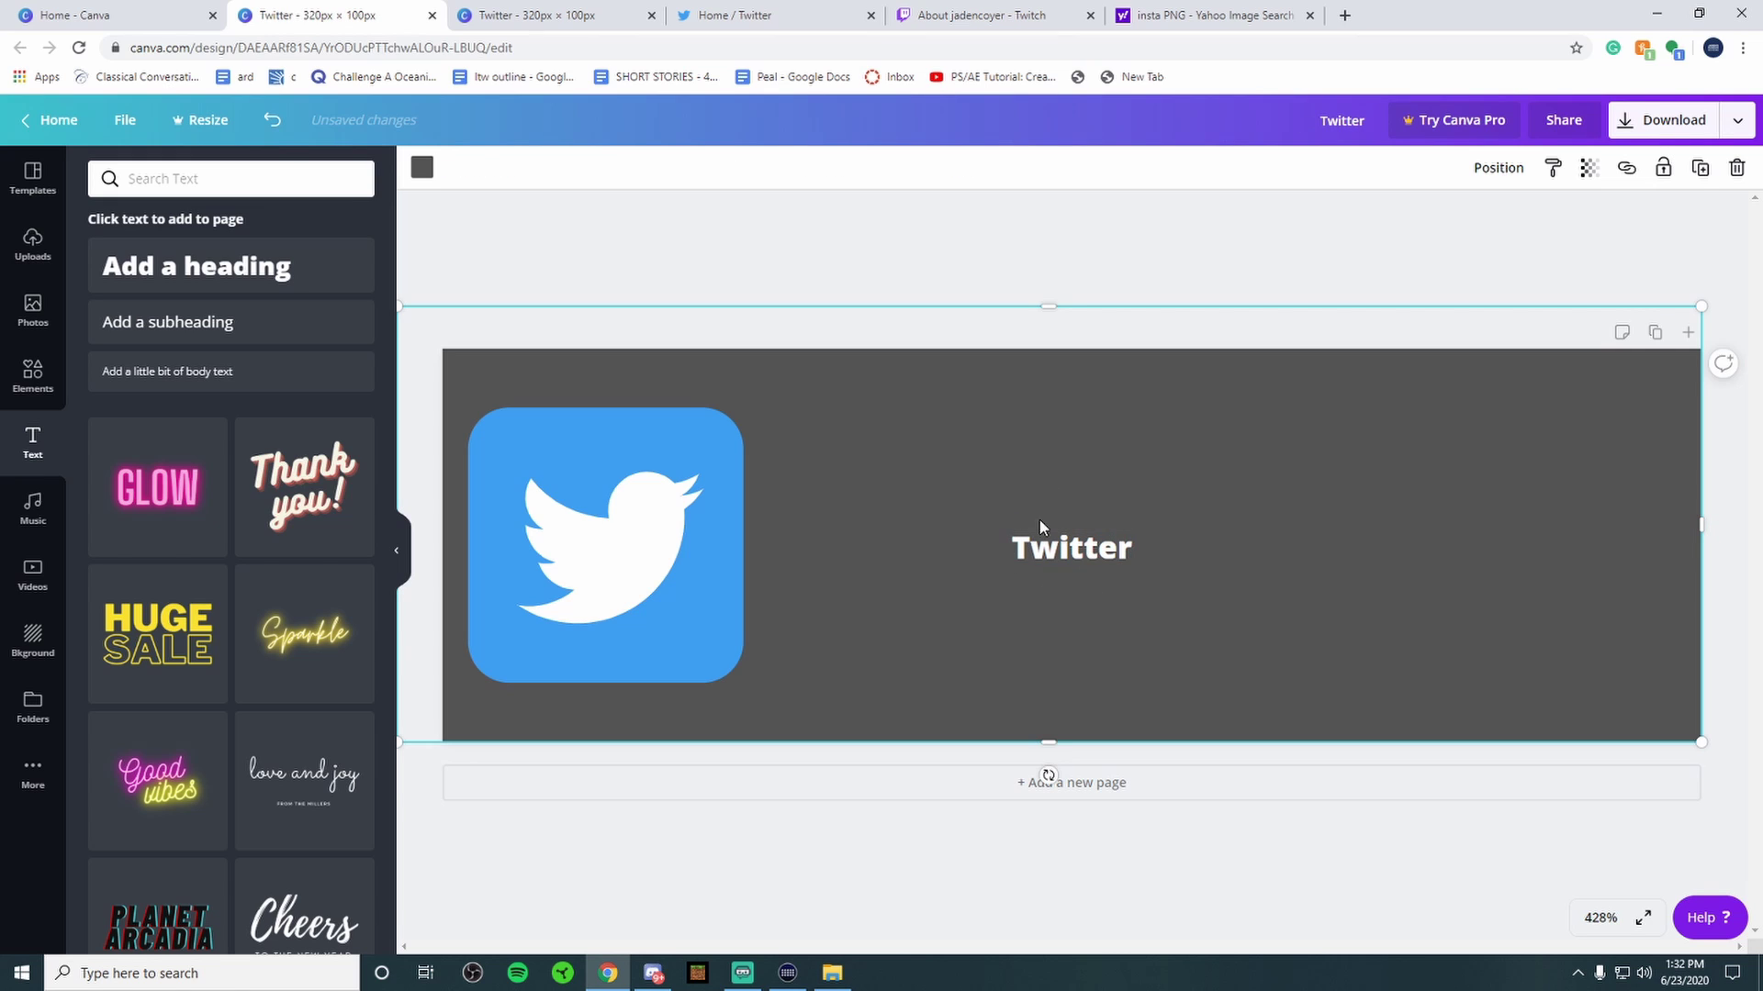
Step: Enlarge the 'Twitter' text and position it beside the logo, vertically centred
{"action": "left_click", "coordinate": [1065, 559]}
{"action": "left_click_drag", "start_coordinate": [1065, 559], "coordinate": [789, 417]}
{"action": "left_click_drag", "start_coordinate": [1073, 504], "coordinate": [1246, 543]}
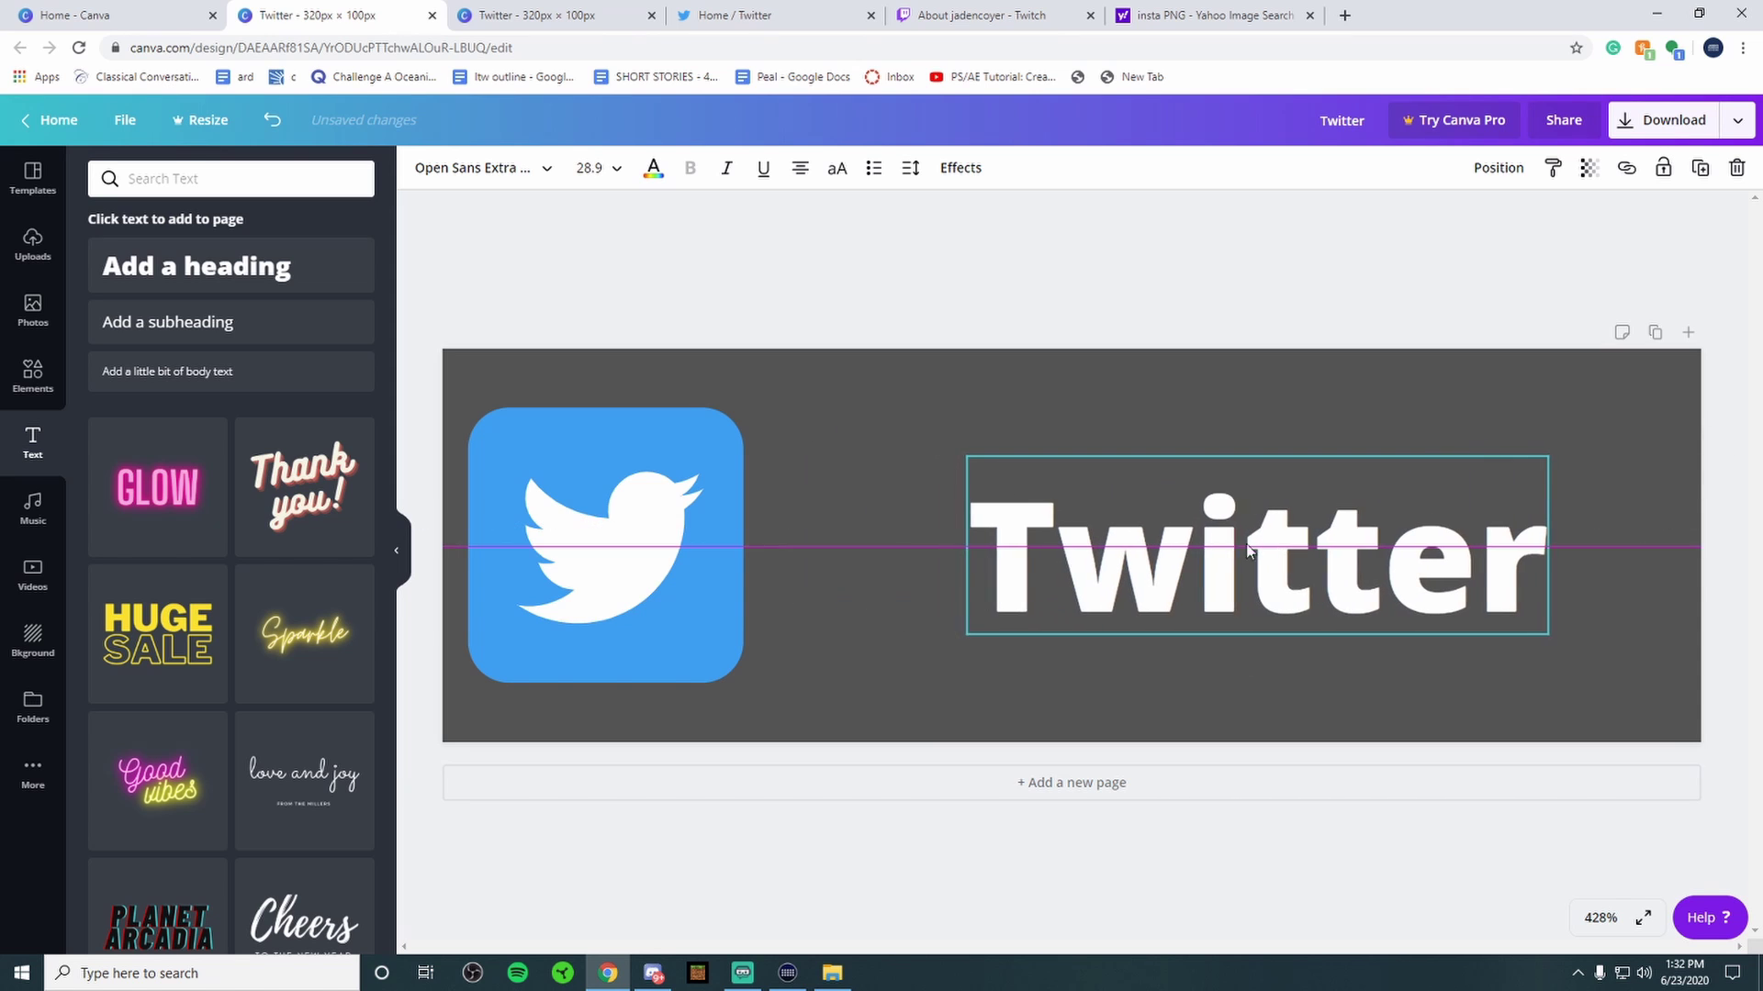
{"action": "left_click_drag", "start_coordinate": [966, 456], "coordinate": [818, 401]}
{"action": "left_click_drag", "start_coordinate": [1134, 477], "coordinate": [1198, 525]}
{"action": "left_click", "coordinate": [920, 342]}
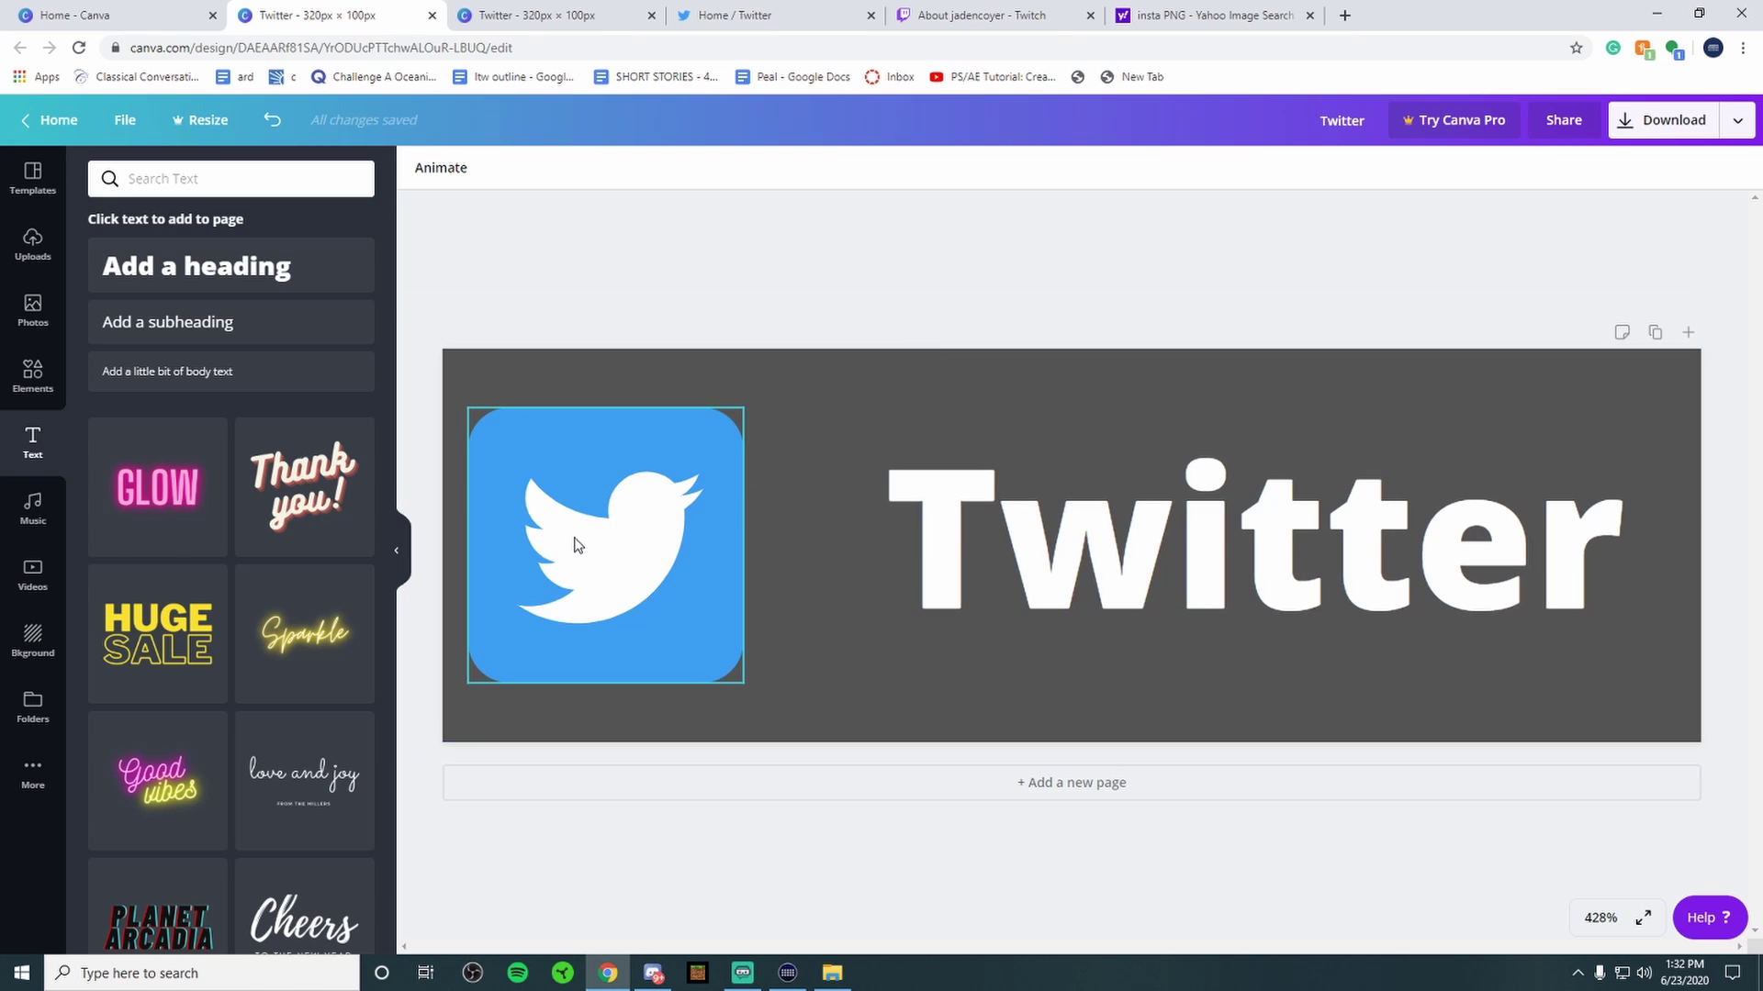
Step: Remove the accidentally added pink GLOW text style
{"action": "left_click", "coordinate": [164, 514]}
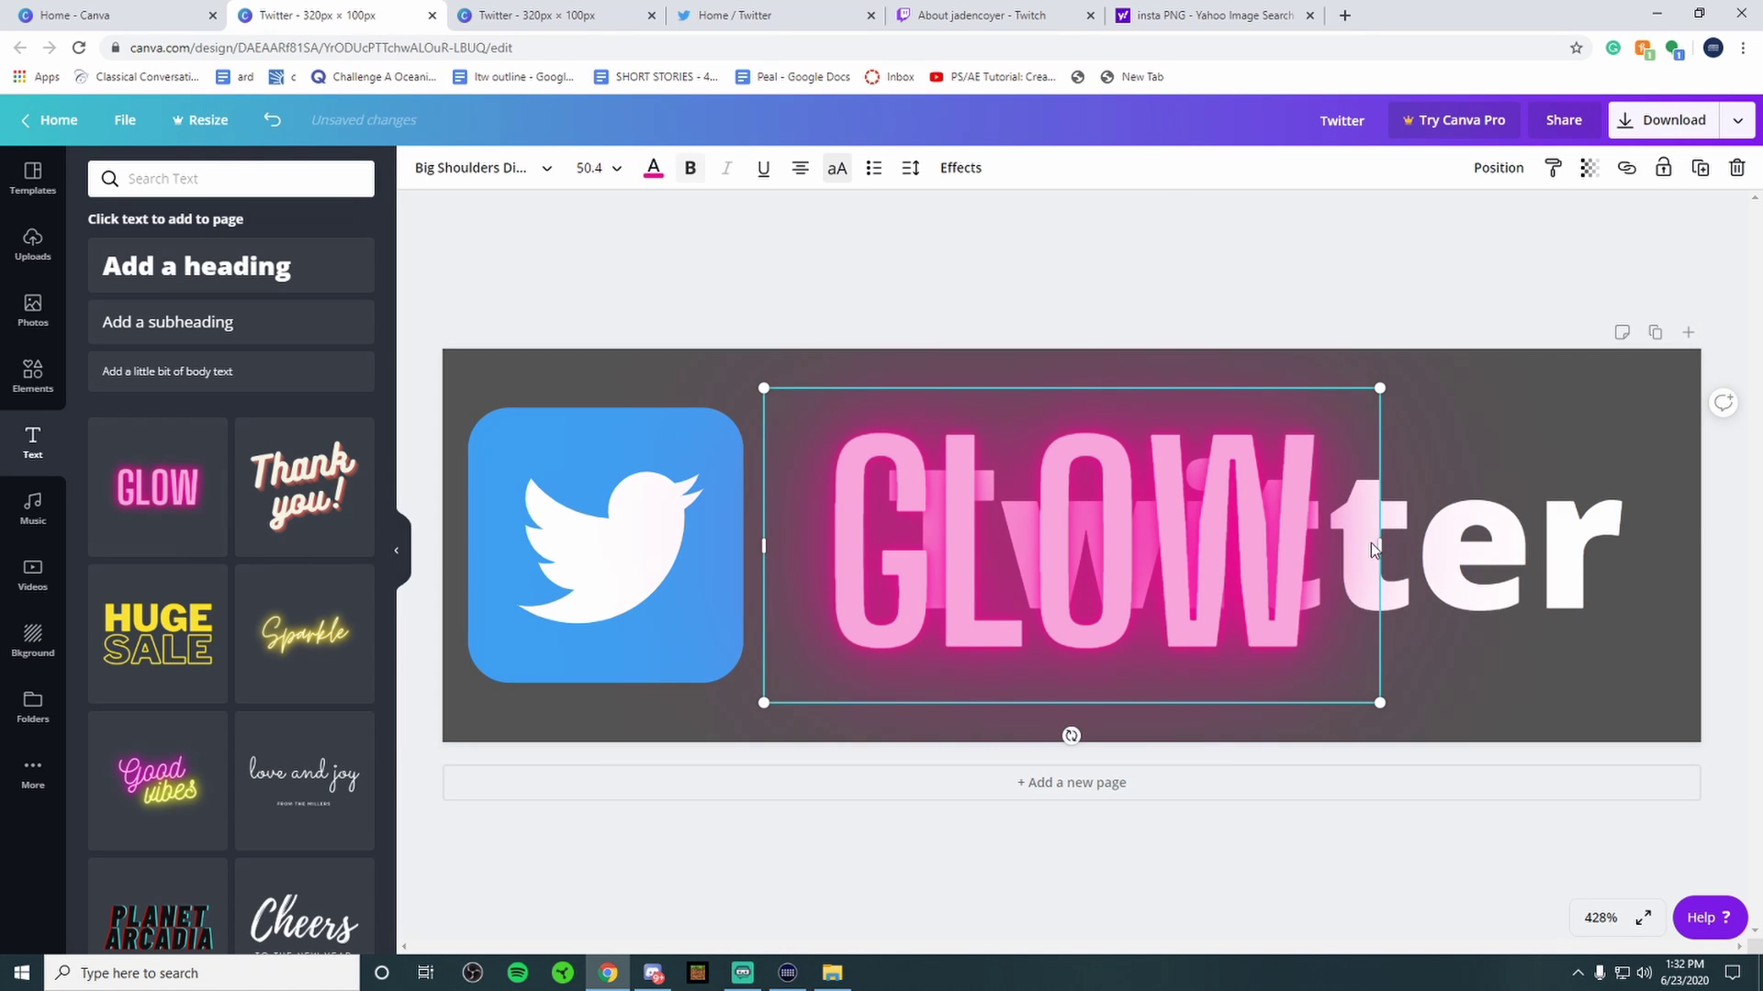
{"action": "left_click", "coordinate": [1736, 171]}
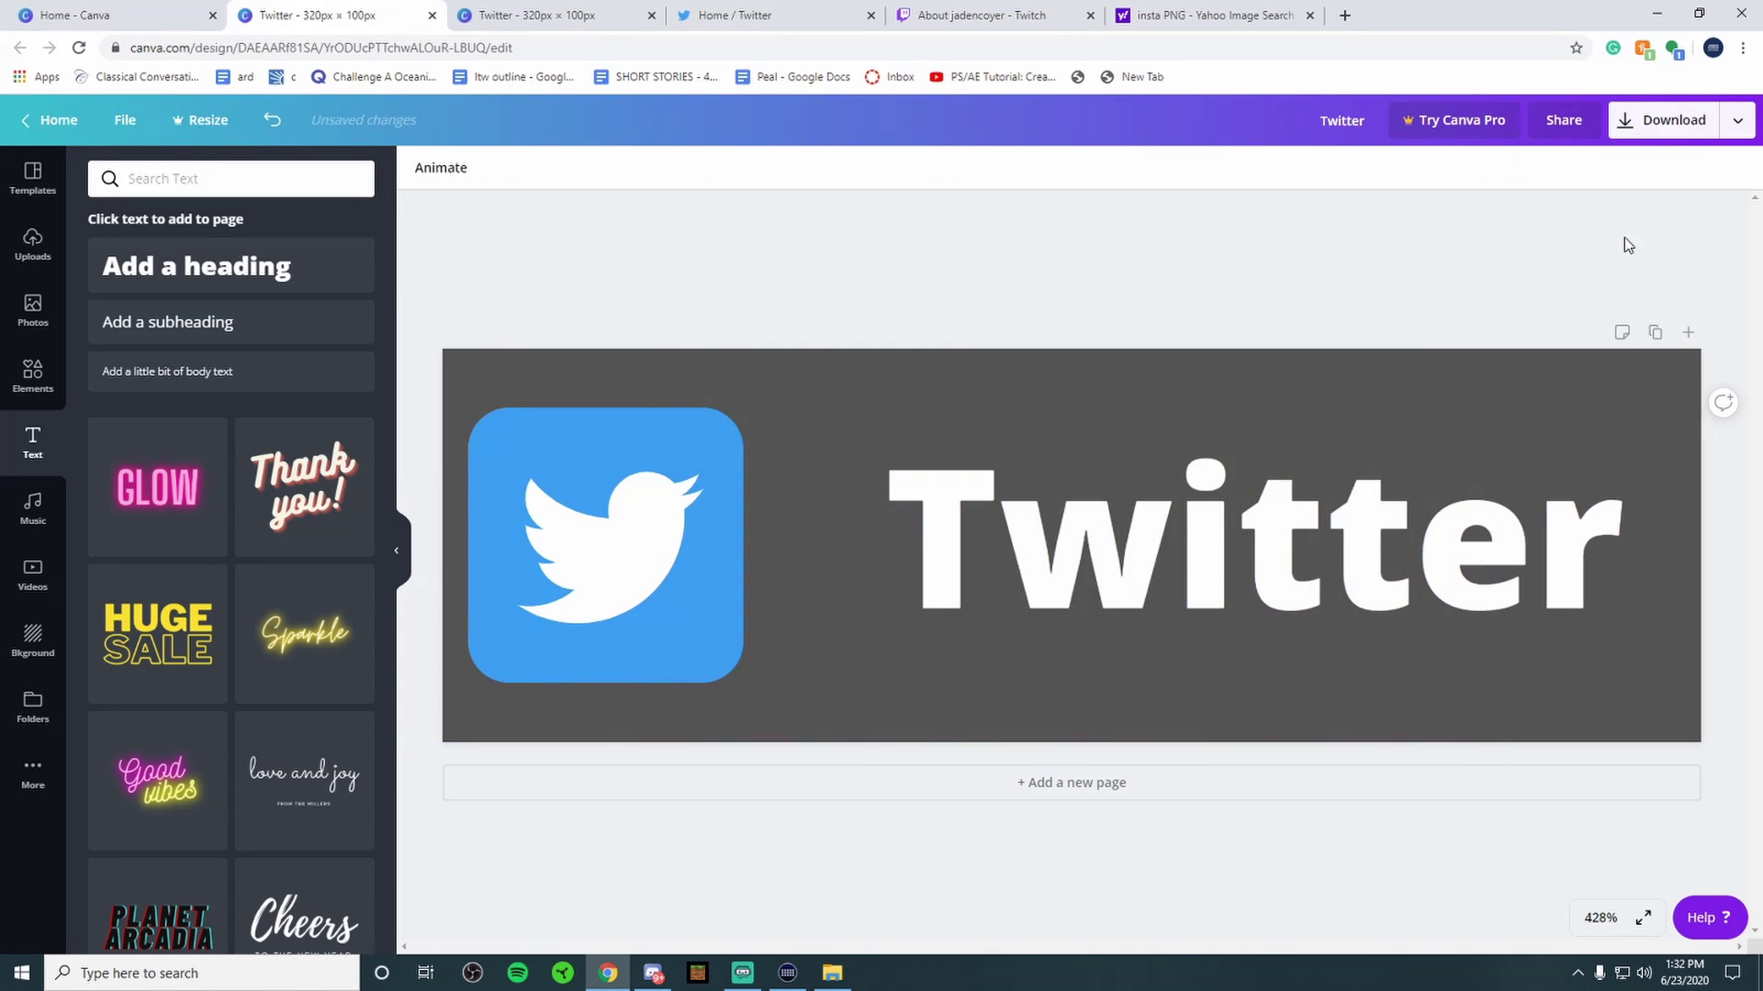
{"action": "scroll", "coordinate": [137, 587], "scroll_direction": "down", "scroll_amount": 7}
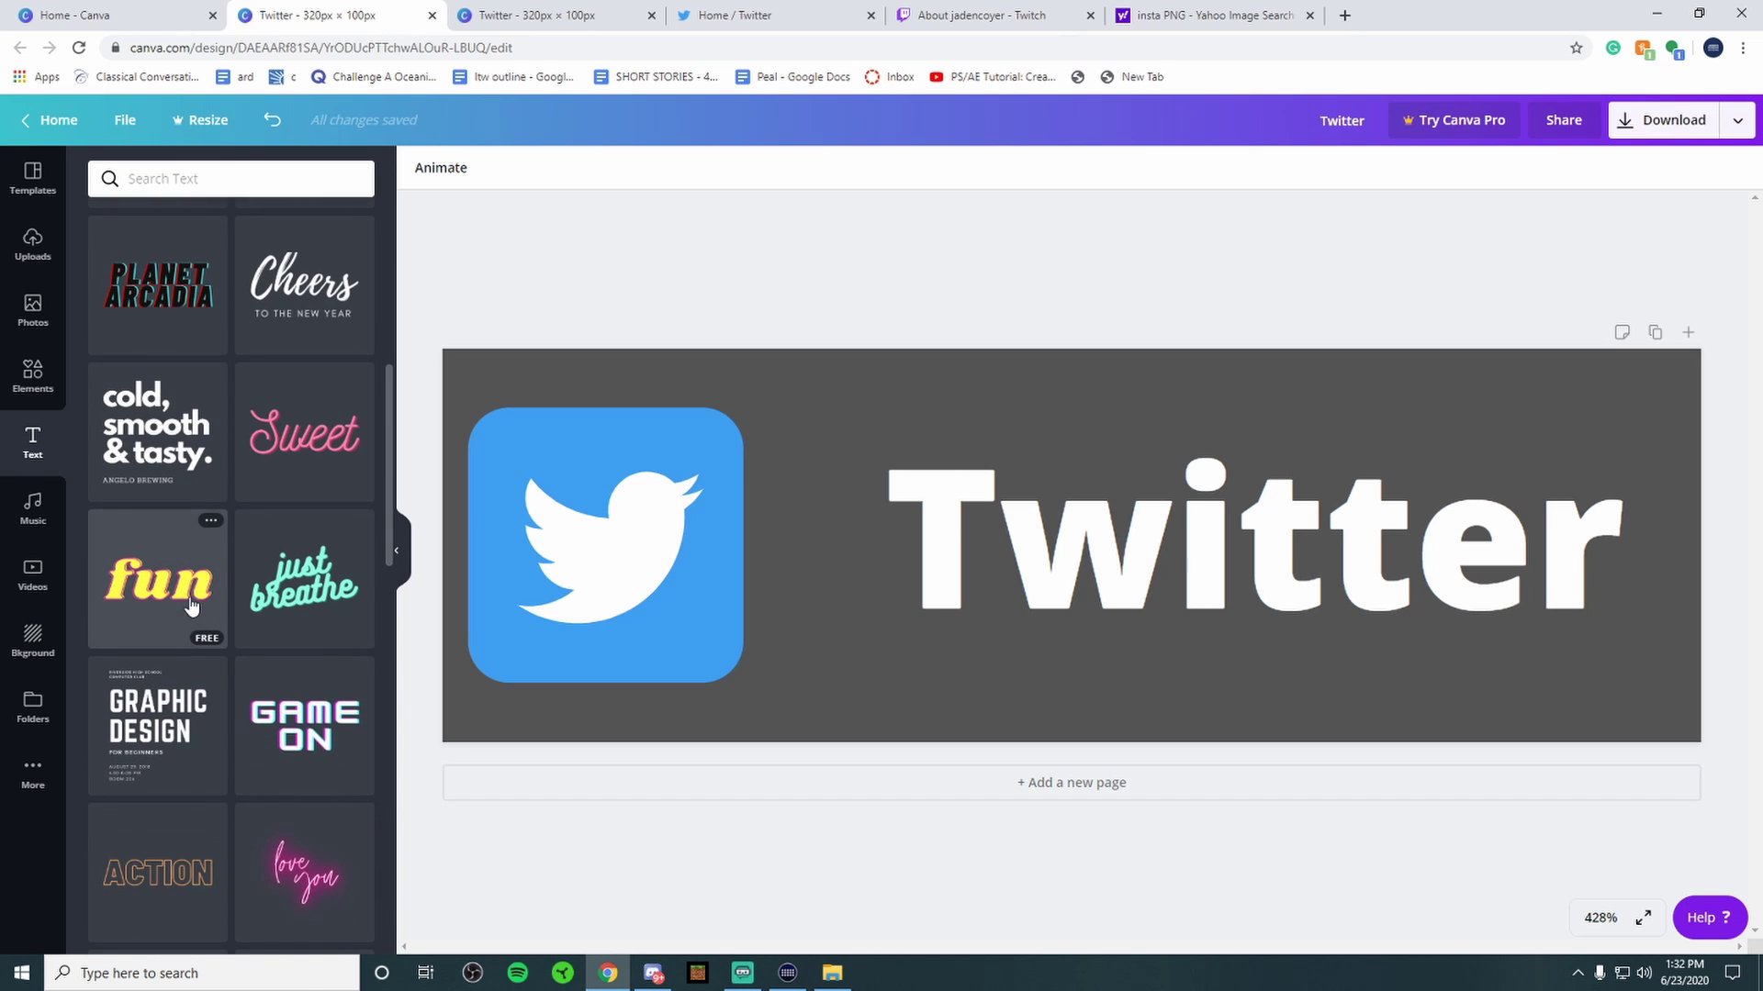
{"action": "scroll", "coordinate": [188, 643], "scroll_direction": "up", "scroll_amount": 7}
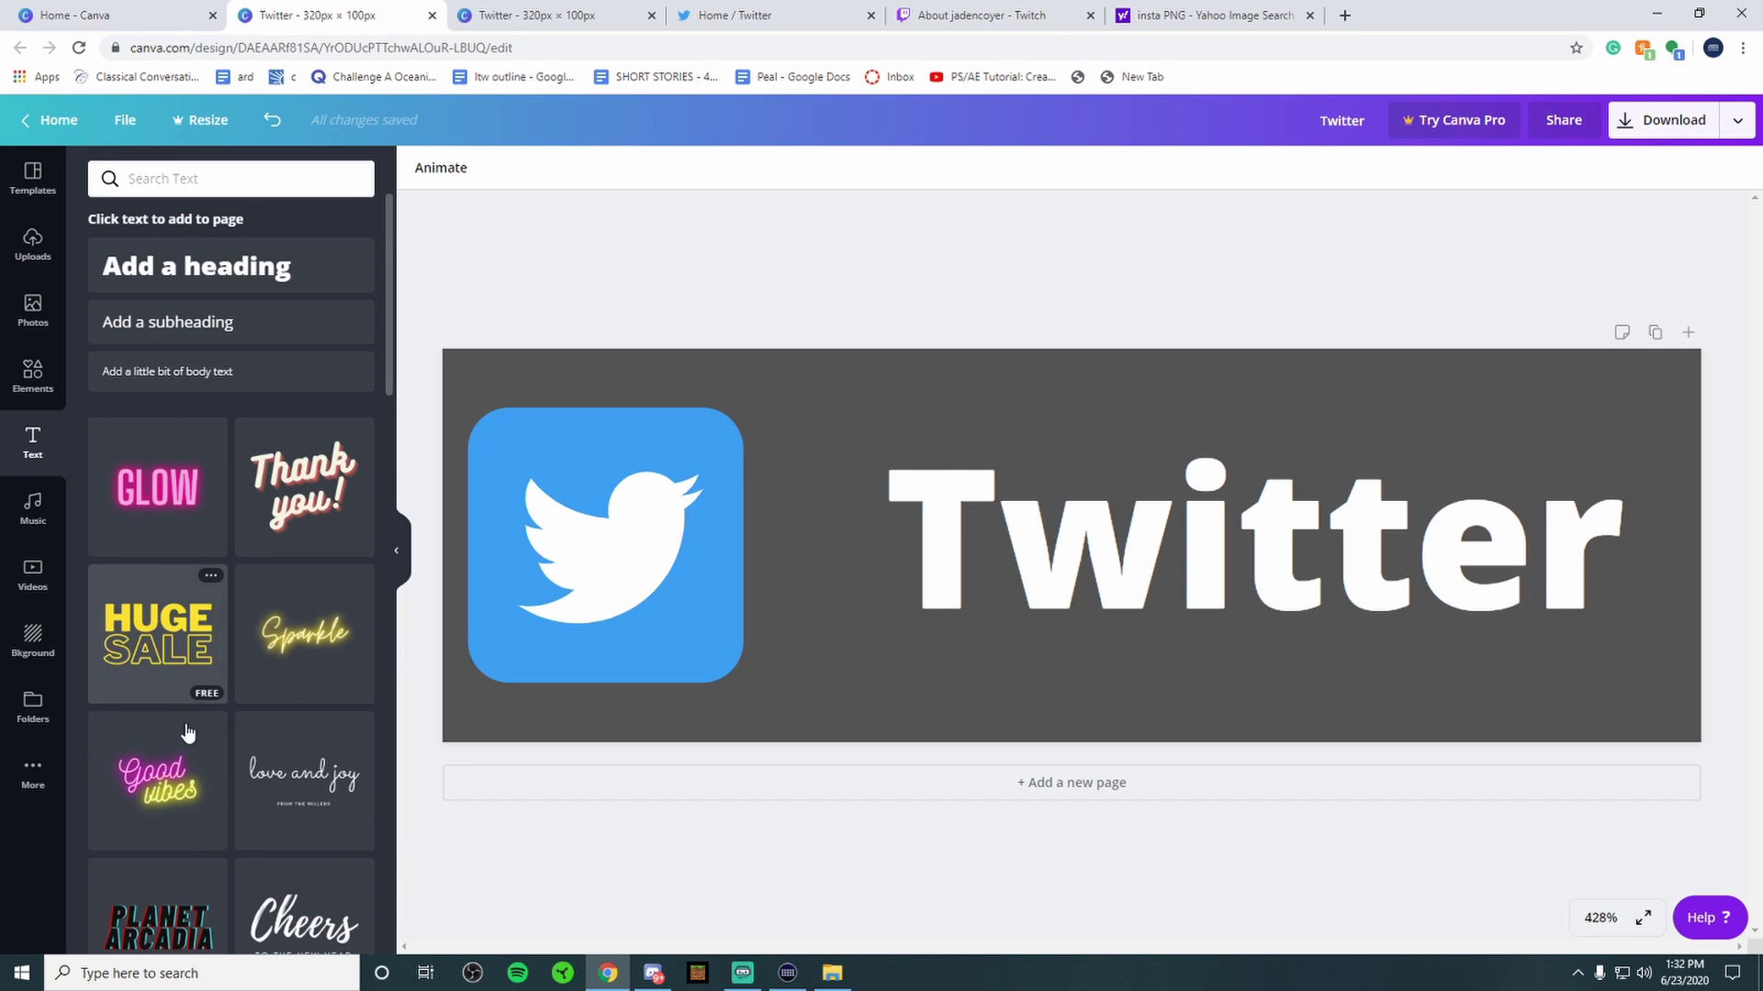
Step: Change the 'Twitter' text font to Barlow Black, leaving its colour unchanged
{"action": "left_click", "coordinate": [956, 541]}
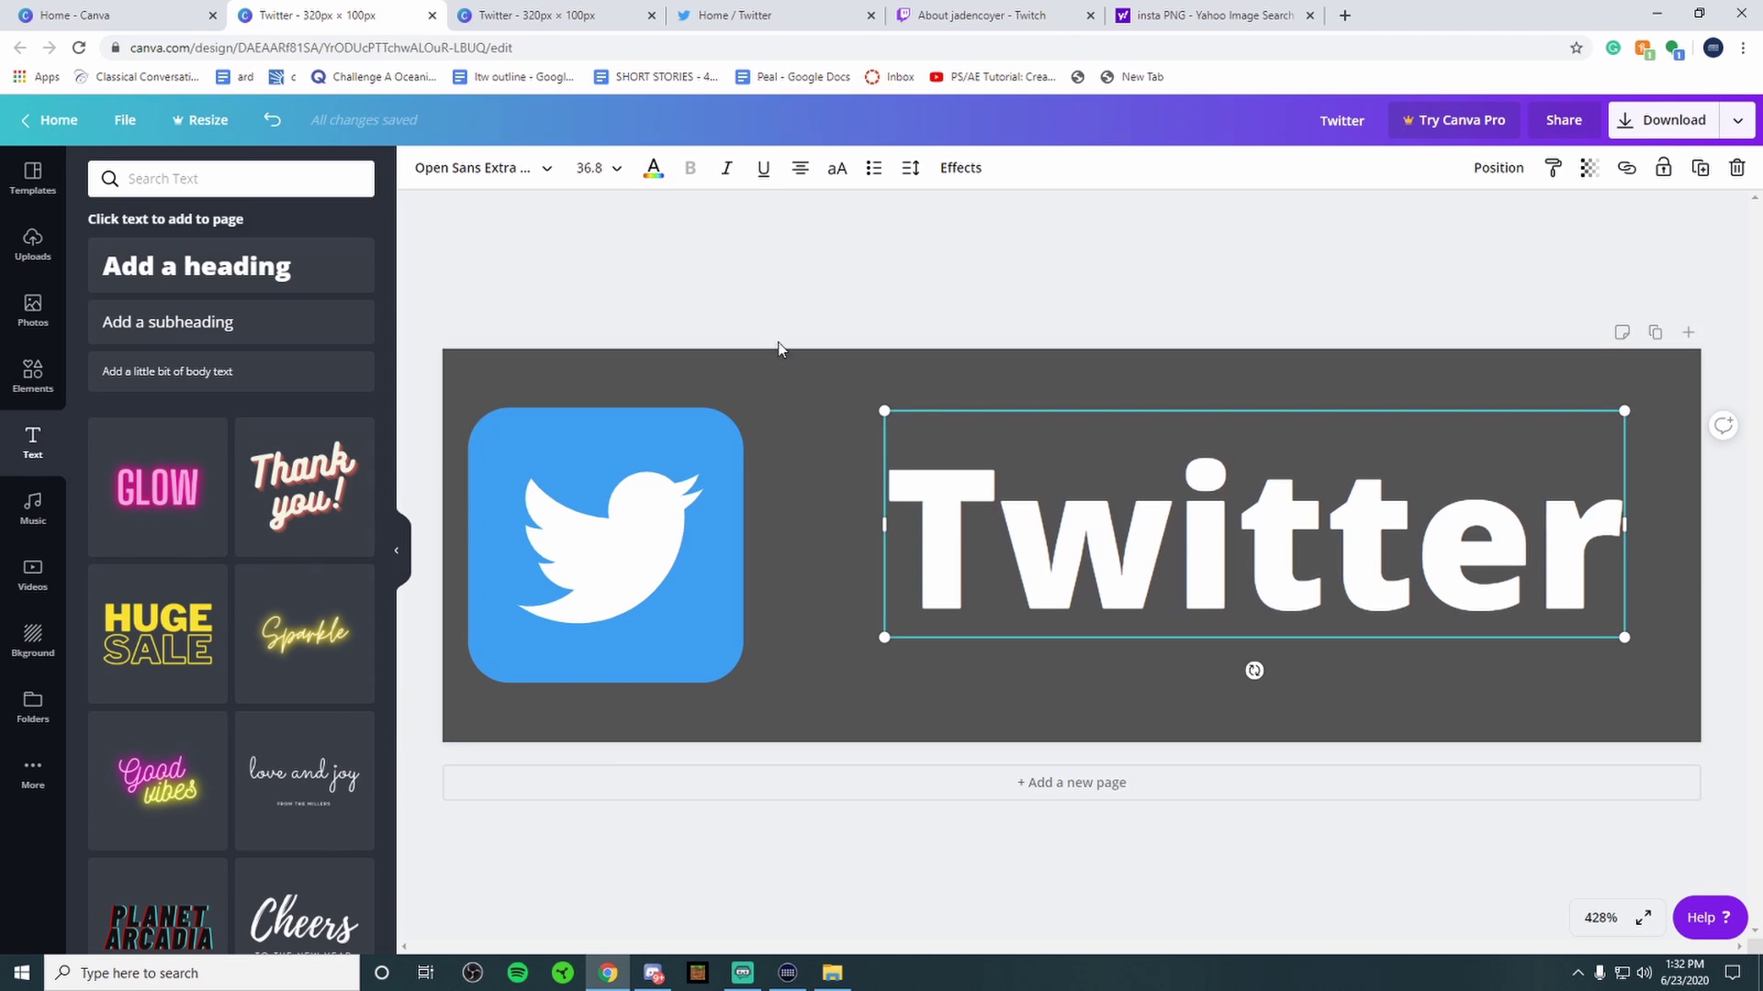
{"action": "left_click", "coordinate": [654, 168]}
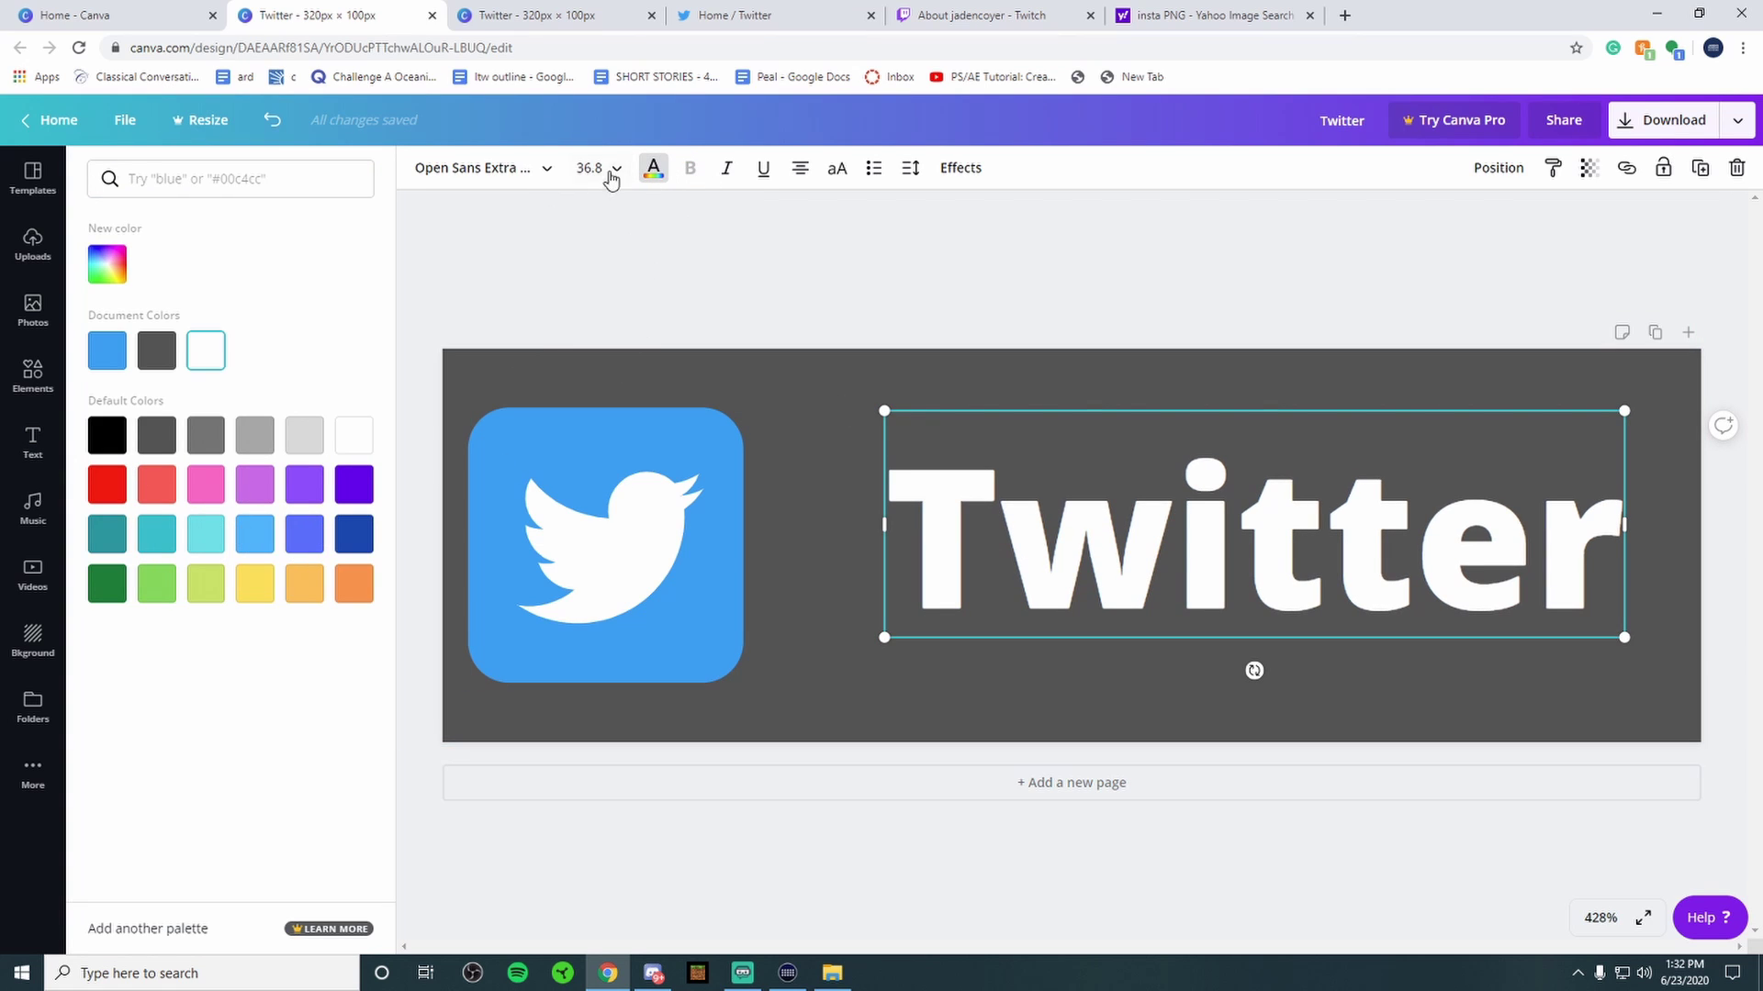
{"action": "key", "text": "Escape"}
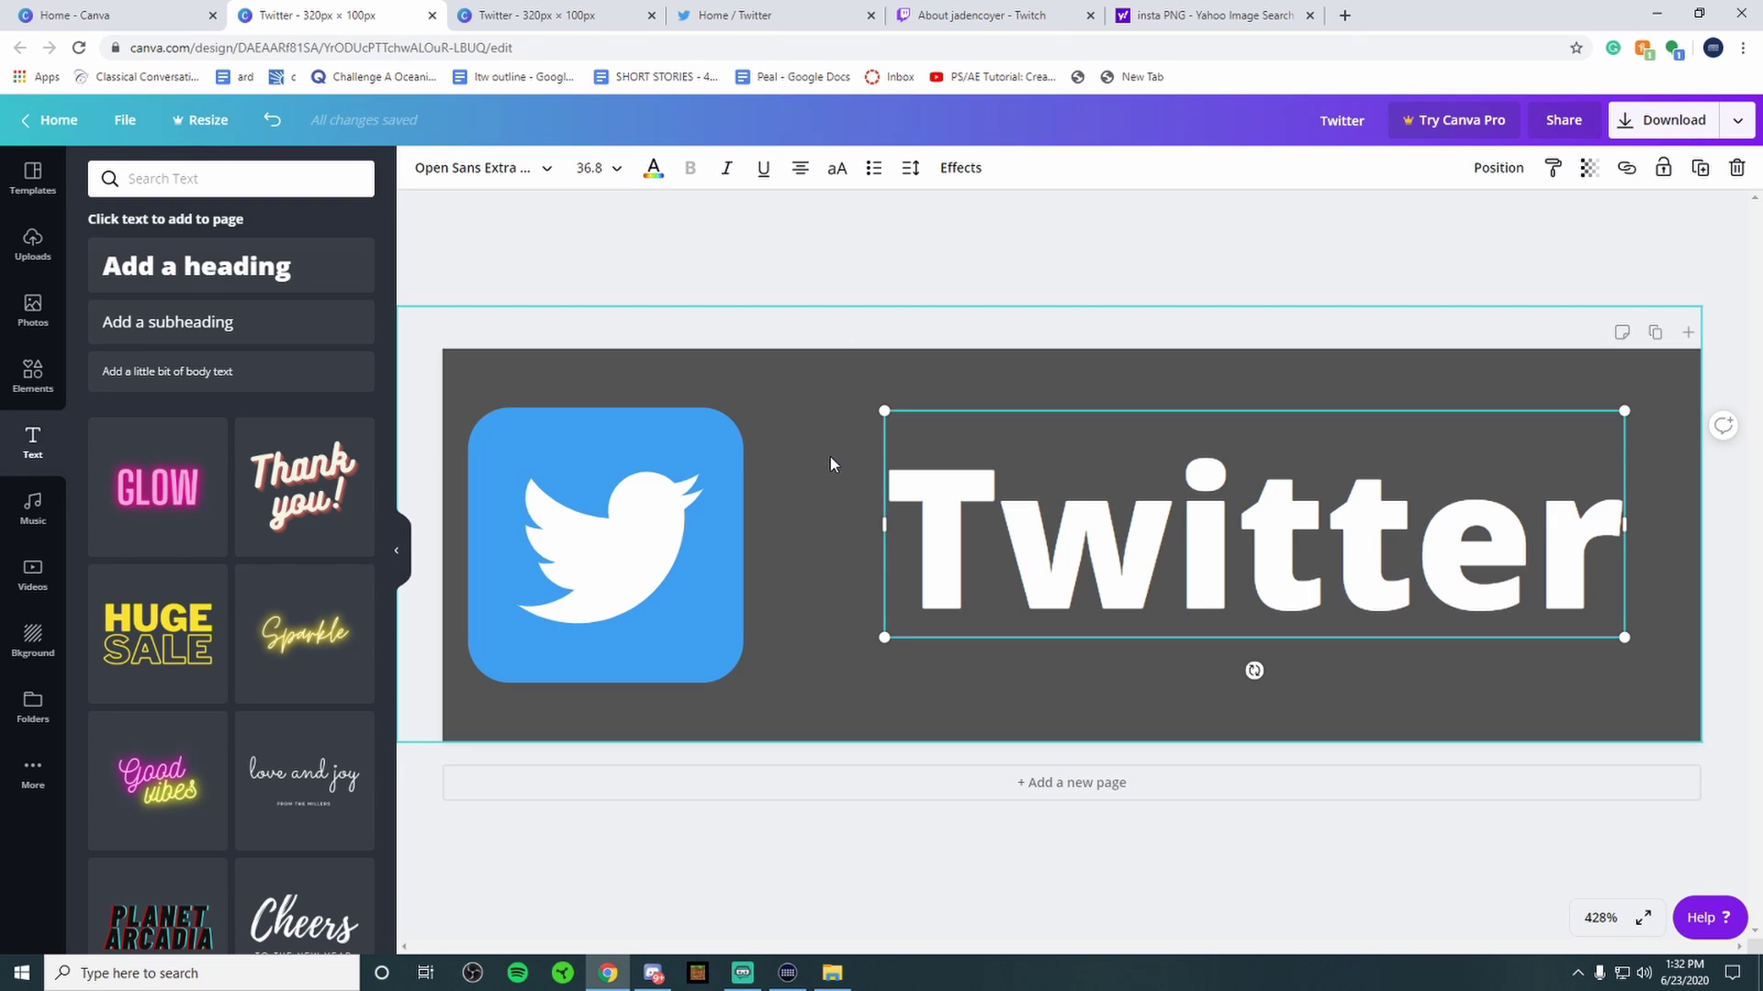
{"action": "left_click", "coordinate": [454, 179]}
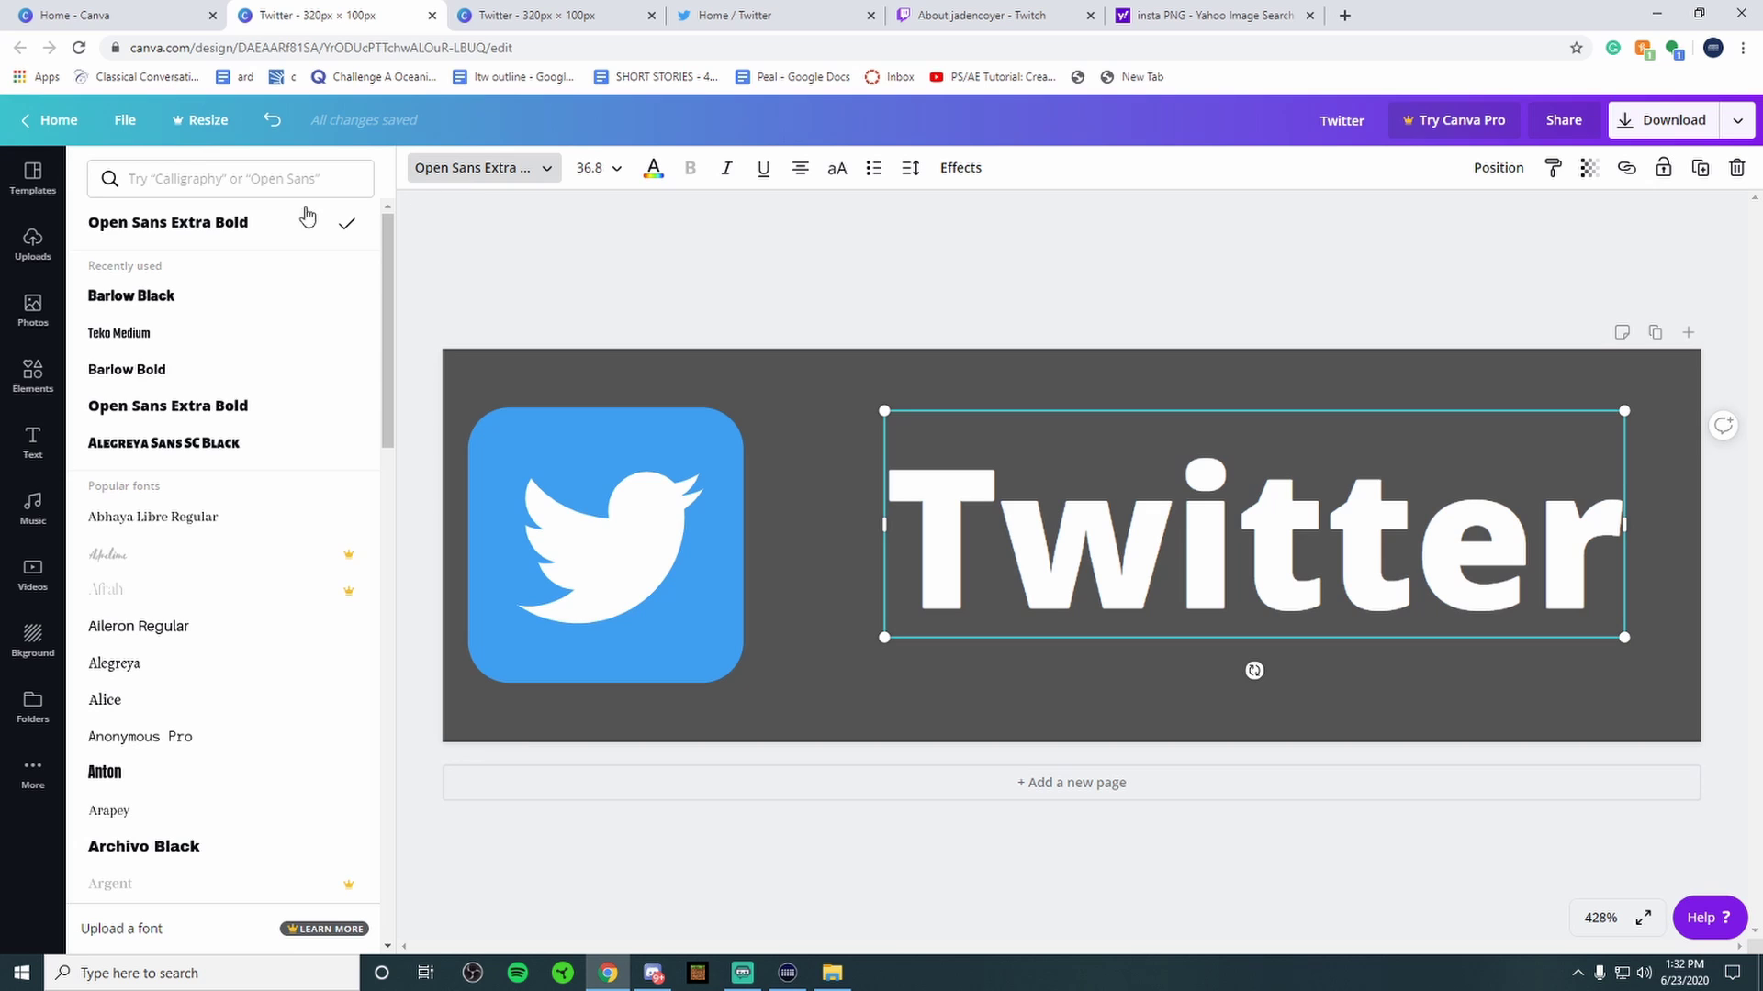
{"action": "left_click", "coordinate": [147, 298]}
{"action": "left_click", "coordinate": [799, 326]}
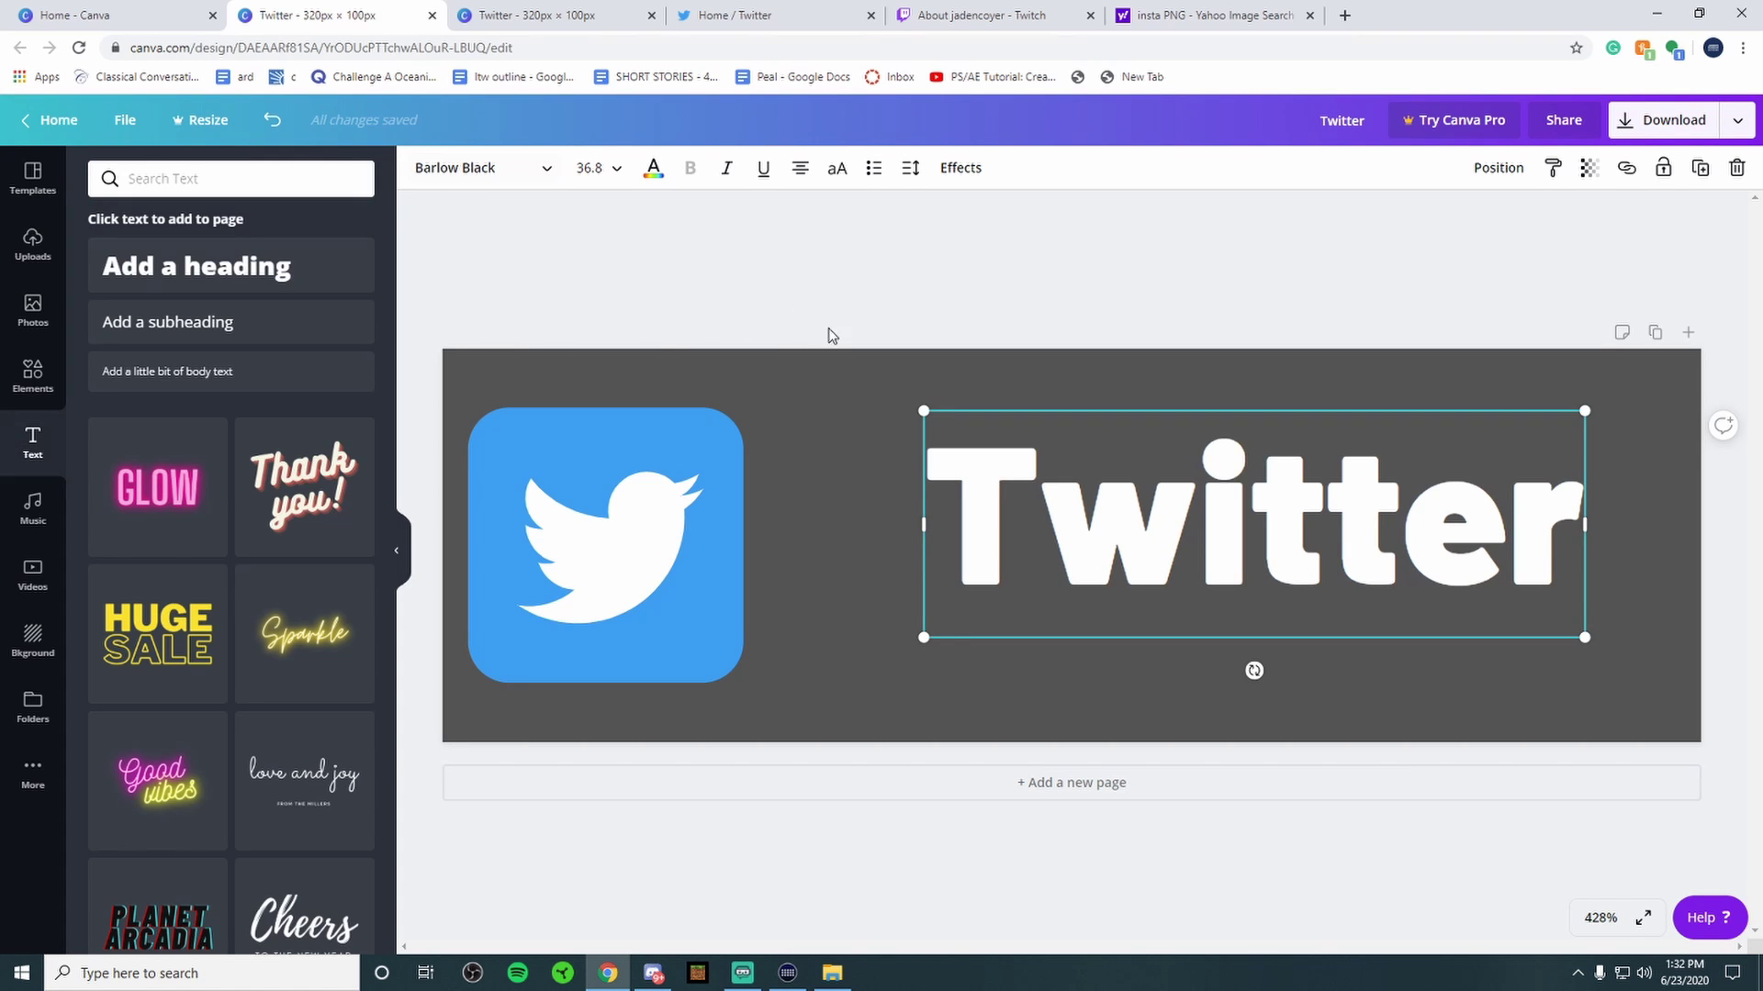
Step: Nudge the 'Twitter' text and enlarge it slightly beside the logo
{"action": "left_click_drag", "start_coordinate": [1134, 553], "coordinate": [1131, 578]}
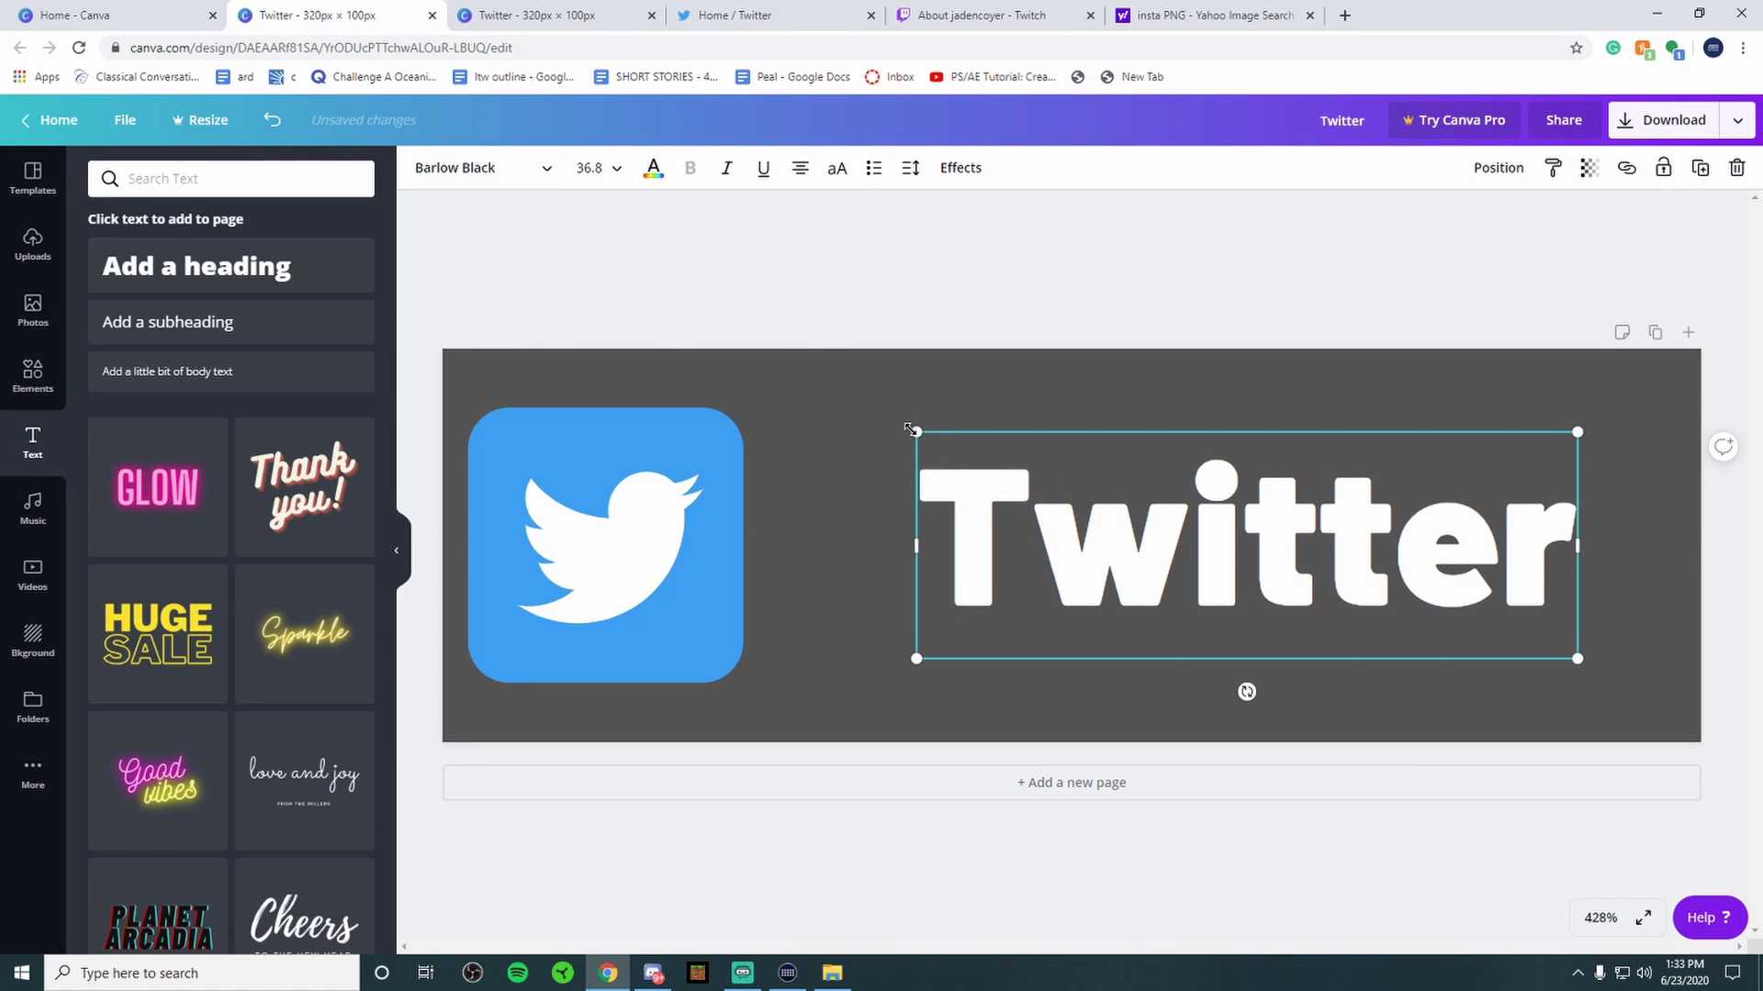
{"action": "left_click_drag", "start_coordinate": [916, 432], "coordinate": [870, 421]}
{"action": "left_click", "coordinate": [998, 287]}
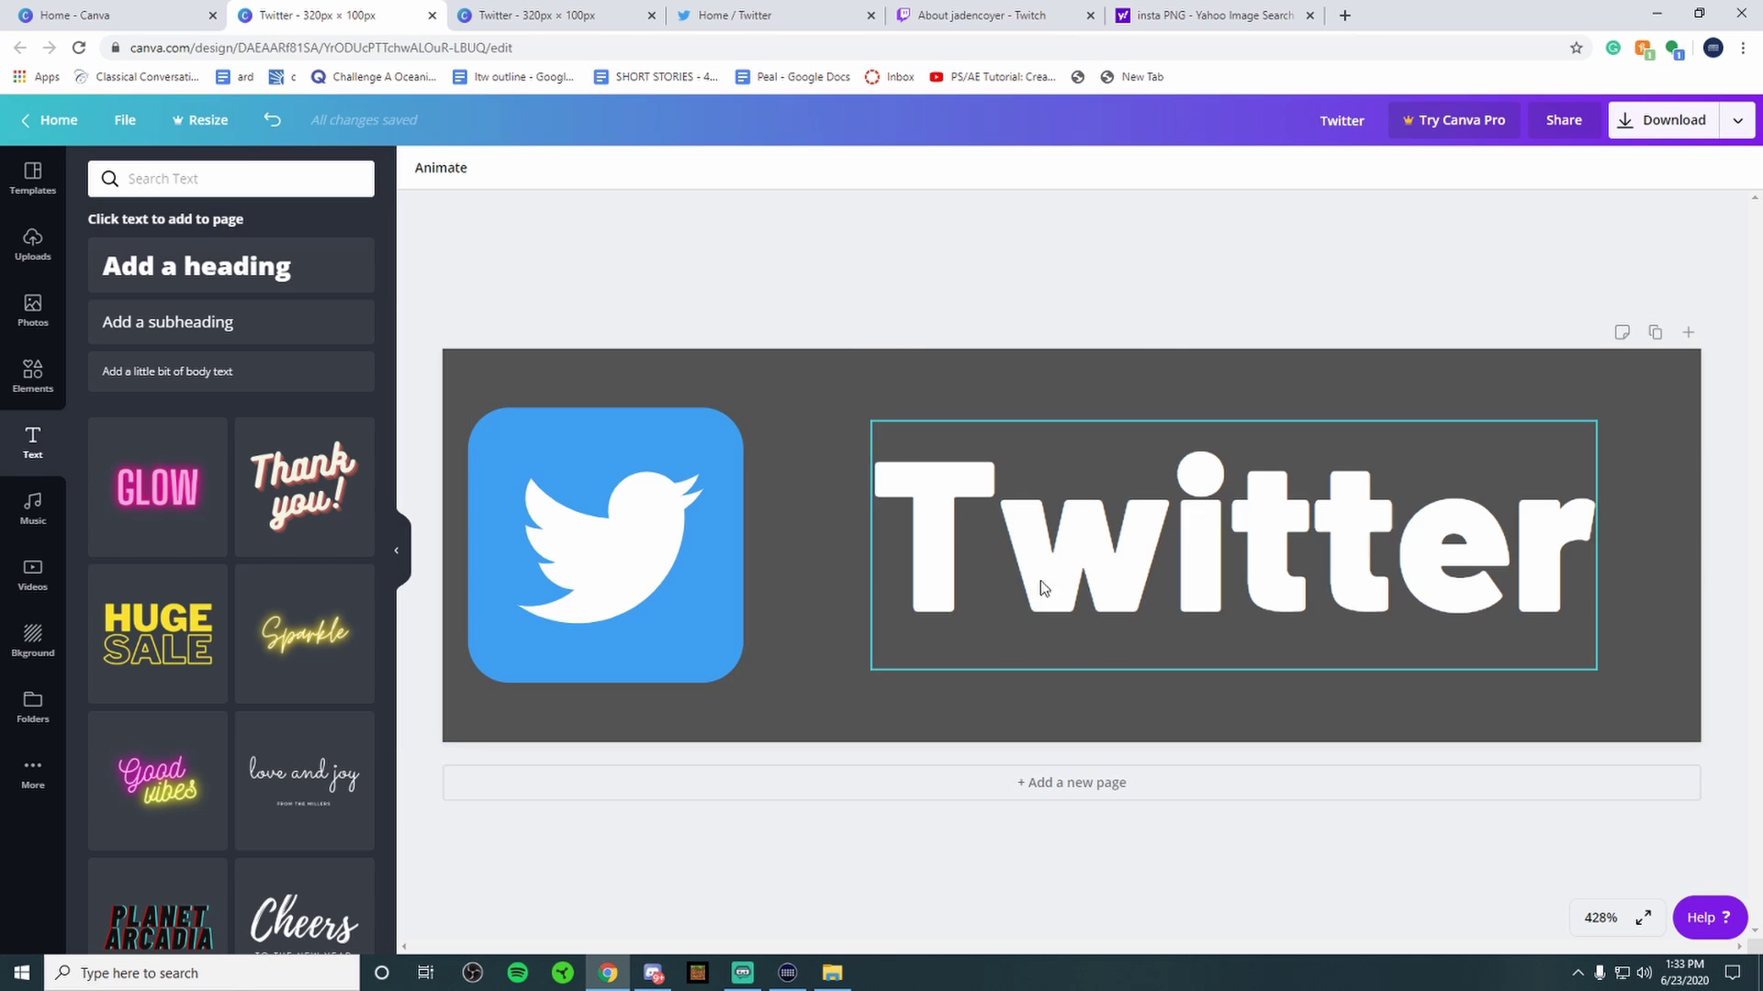
{"action": "left_click", "coordinate": [973, 14]}
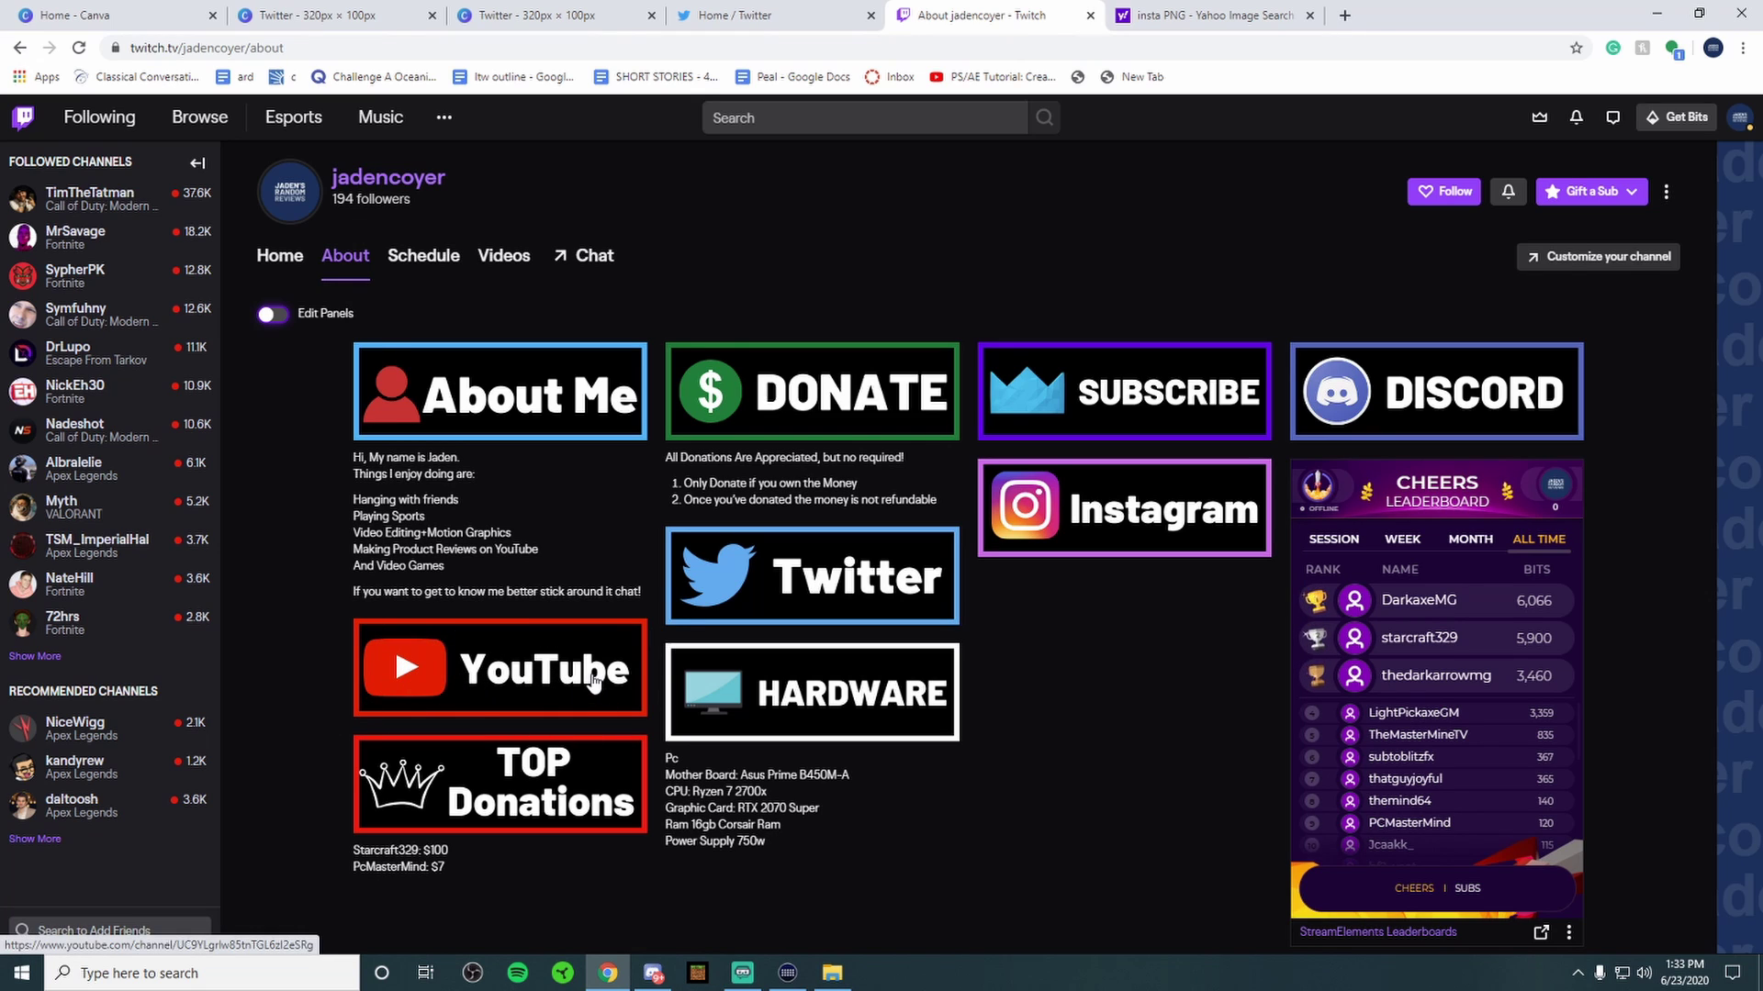
{"action": "left_click", "coordinate": [302, 11]}
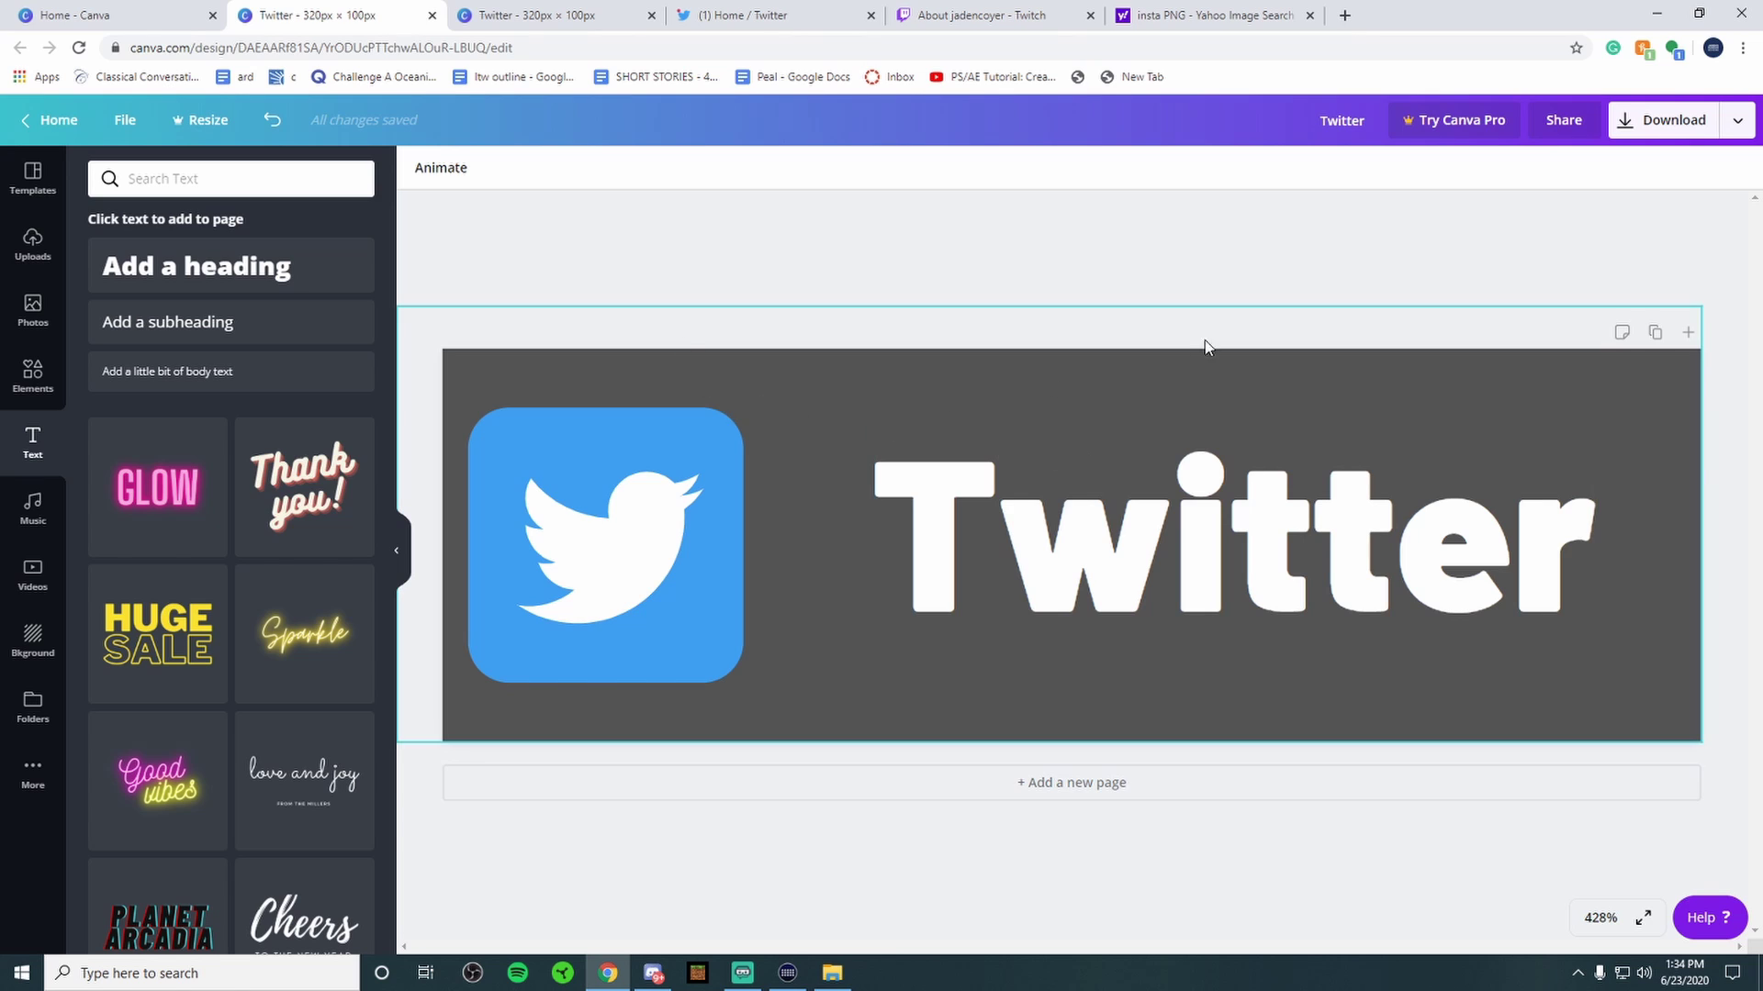
Step: Download the Twitter panel as a PNG file and dismiss the Canva Pro popup
{"action": "left_click", "coordinate": [1657, 128]}
{"action": "left_click", "coordinate": [1544, 250]}
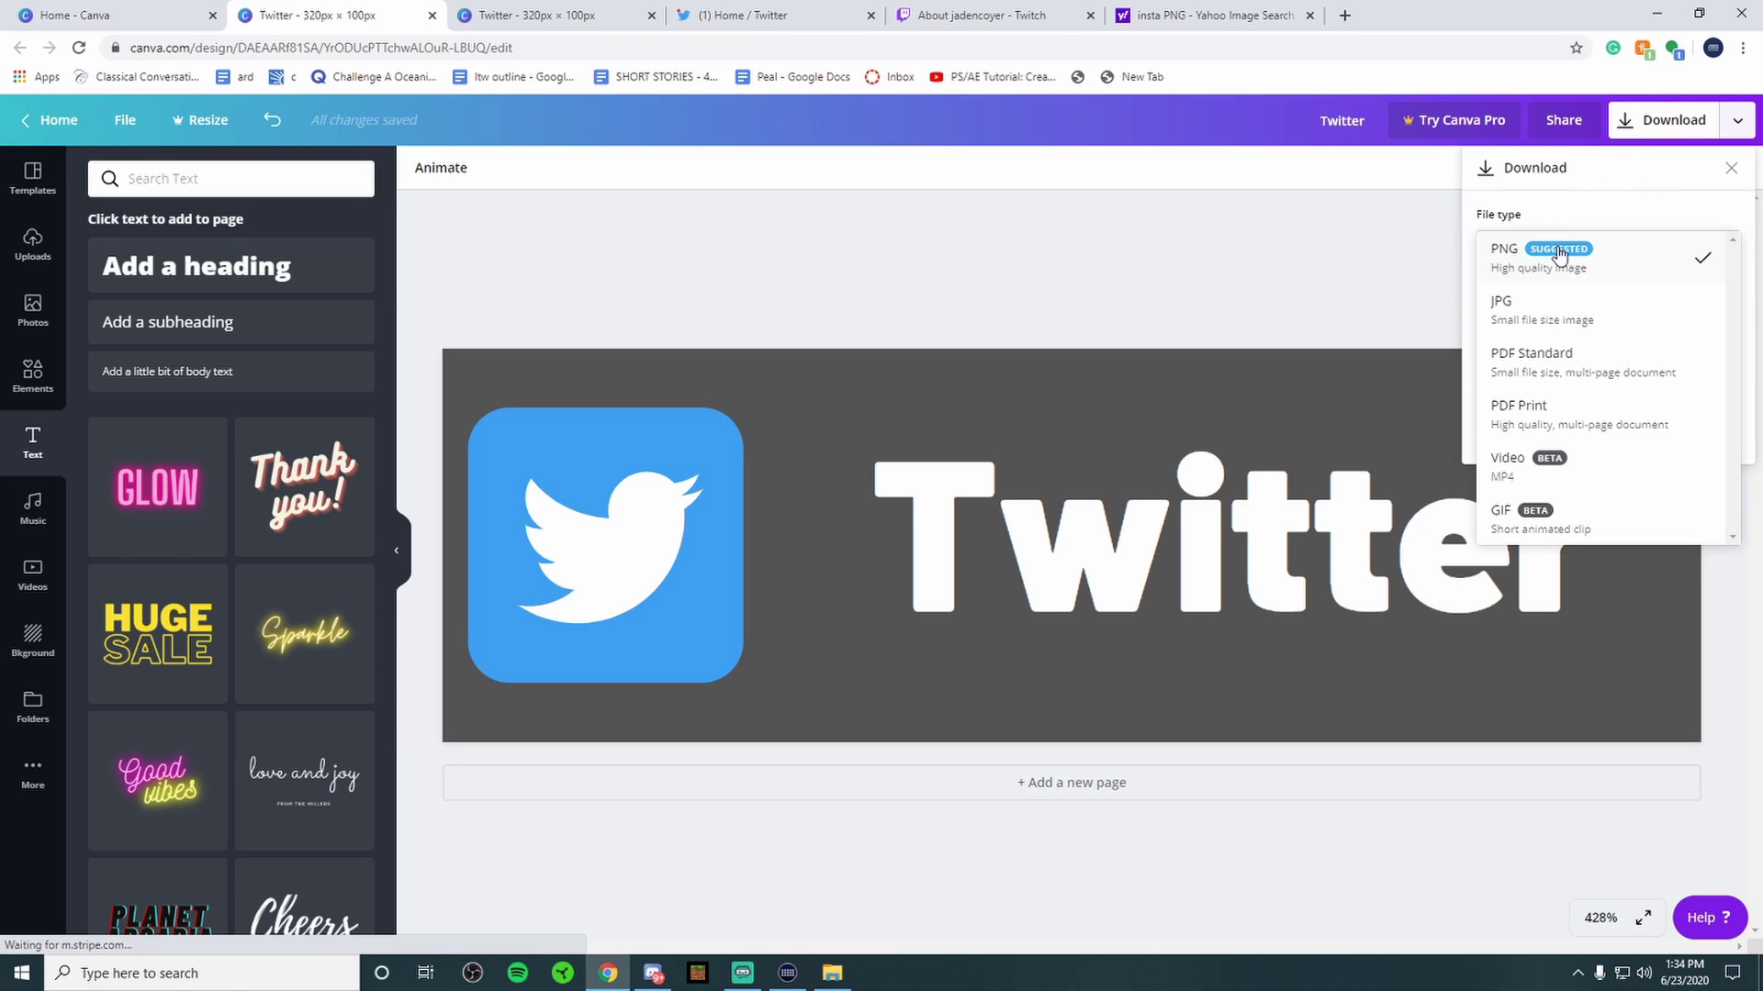
{"action": "left_click", "coordinate": [1546, 273]}
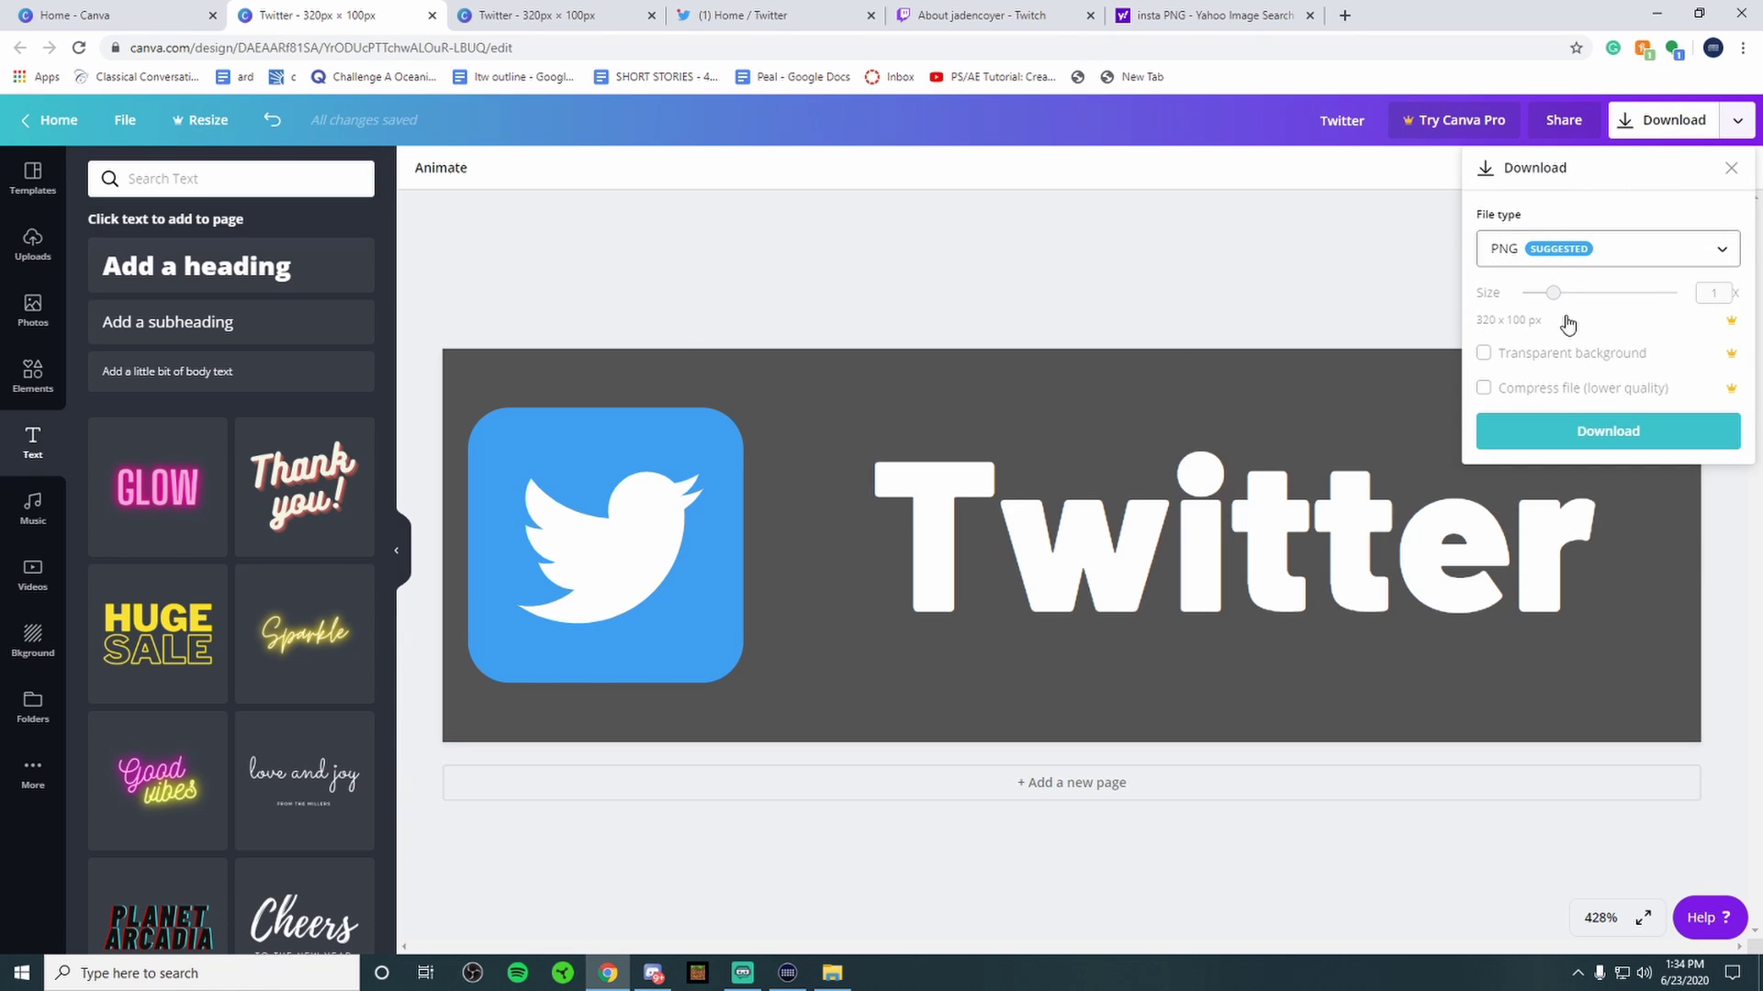
{"action": "left_click", "coordinate": [1555, 438]}
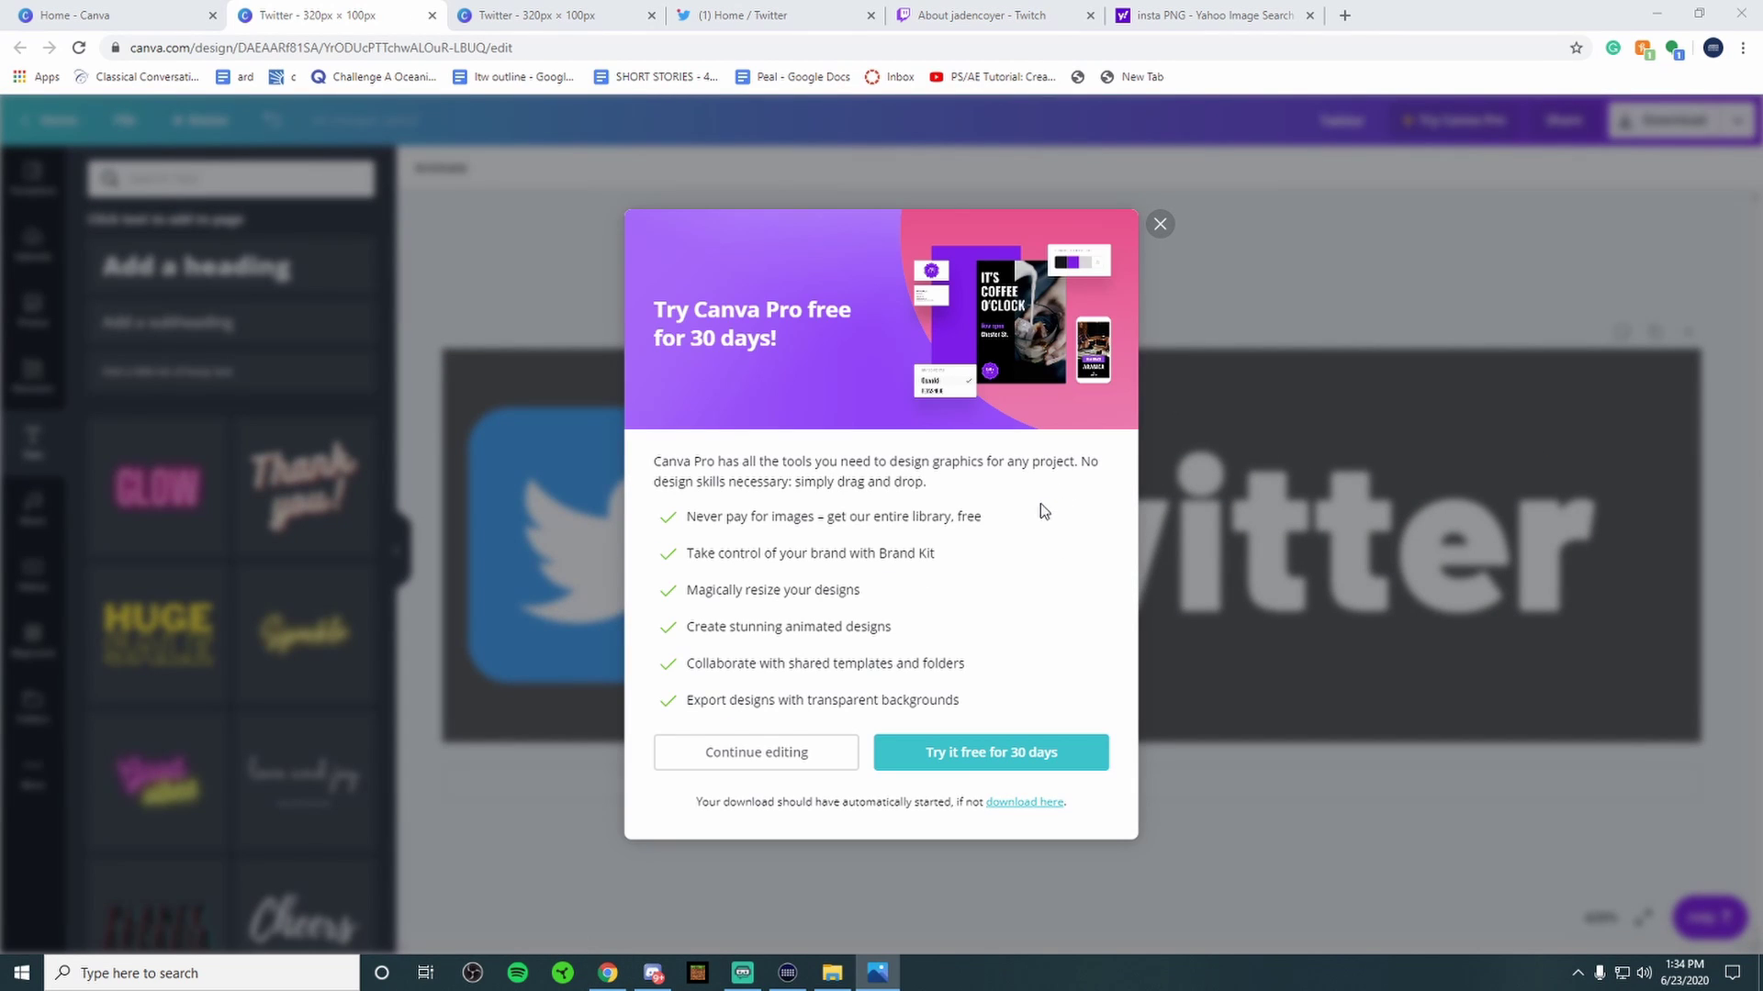
{"action": "left_click", "coordinate": [257, 164]}
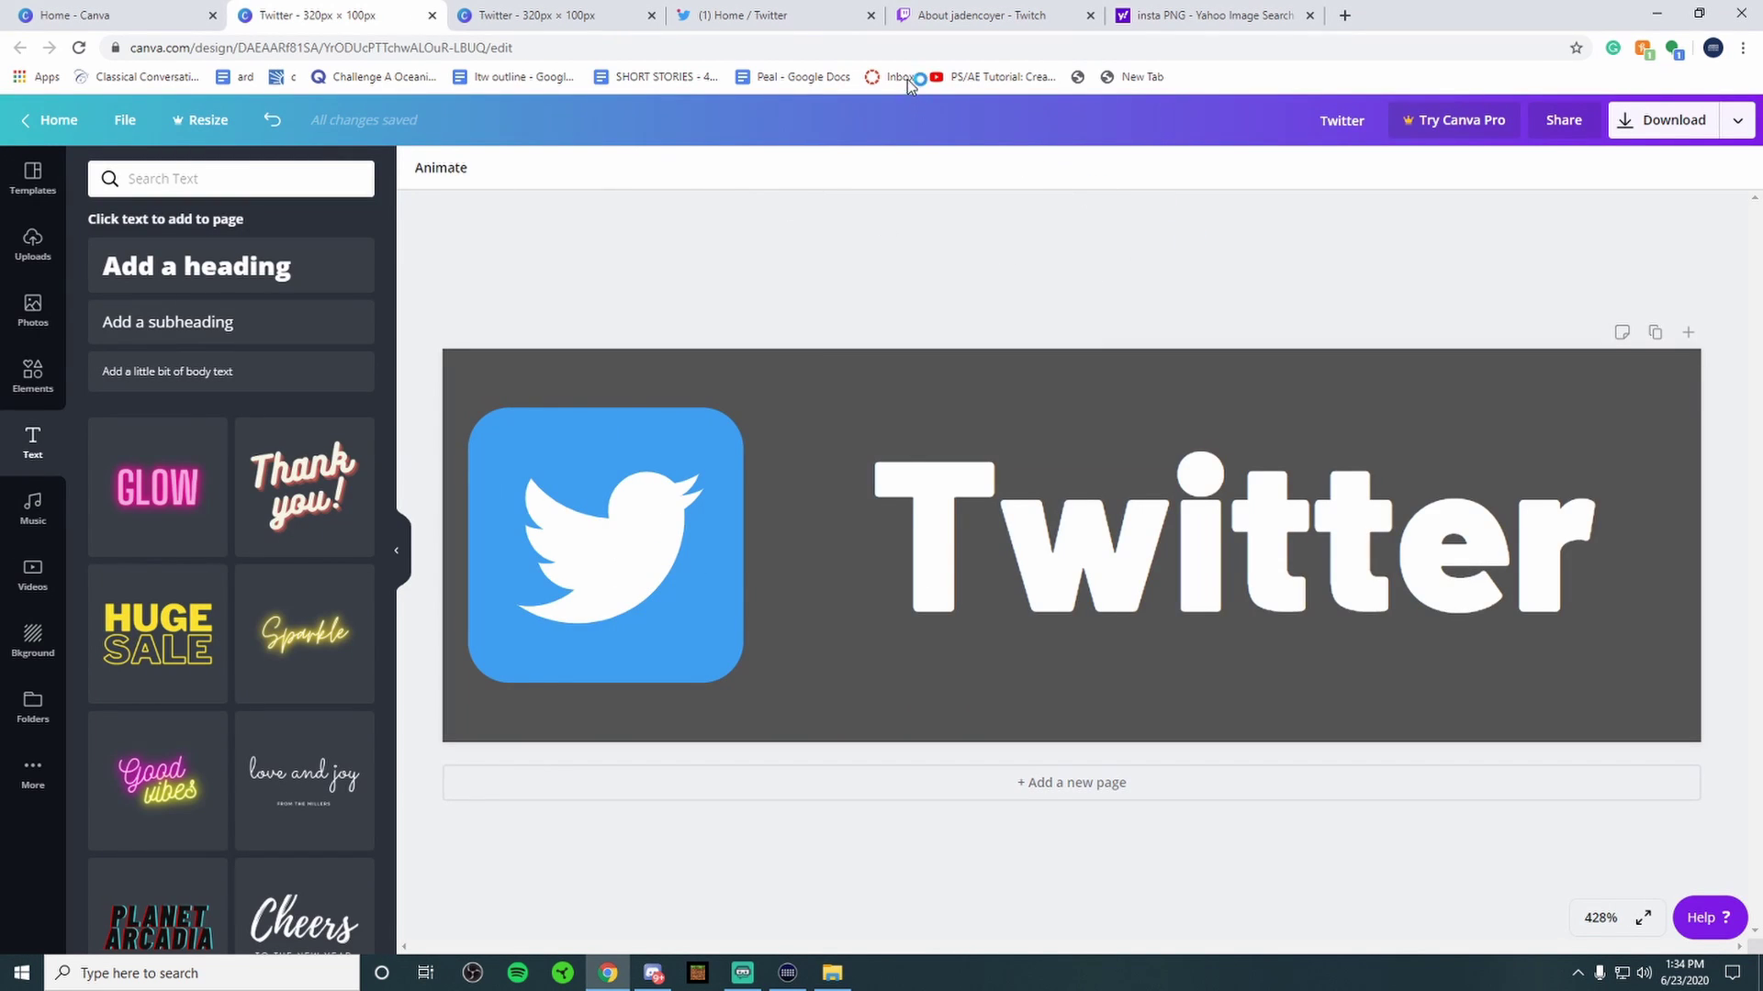
{"action": "left_click", "coordinate": [954, 16]}
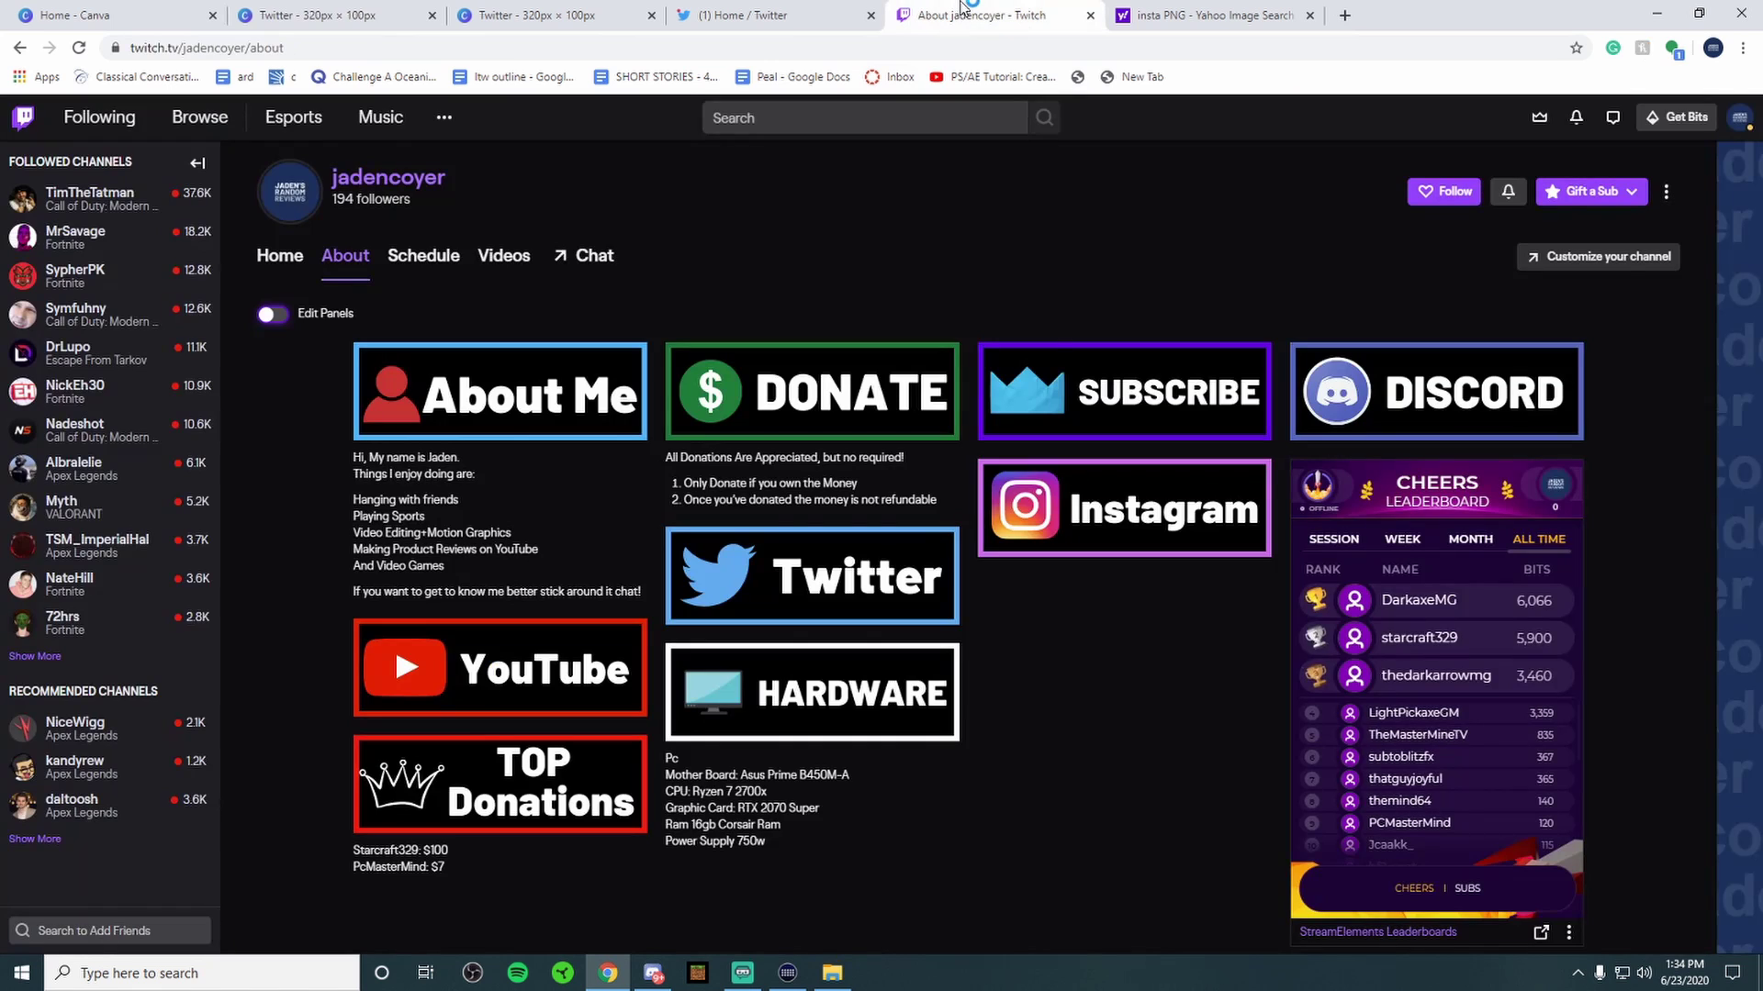
Step: Turn on Edit Panels and add a new text or image panel
{"action": "left_click", "coordinate": [272, 314]}
{"action": "scroll", "coordinate": [703, 386], "scroll_direction": "down", "scroll_amount": 1}
{"action": "scroll", "coordinate": [703, 386], "scroll_direction": "down", "scroll_amount": 6}
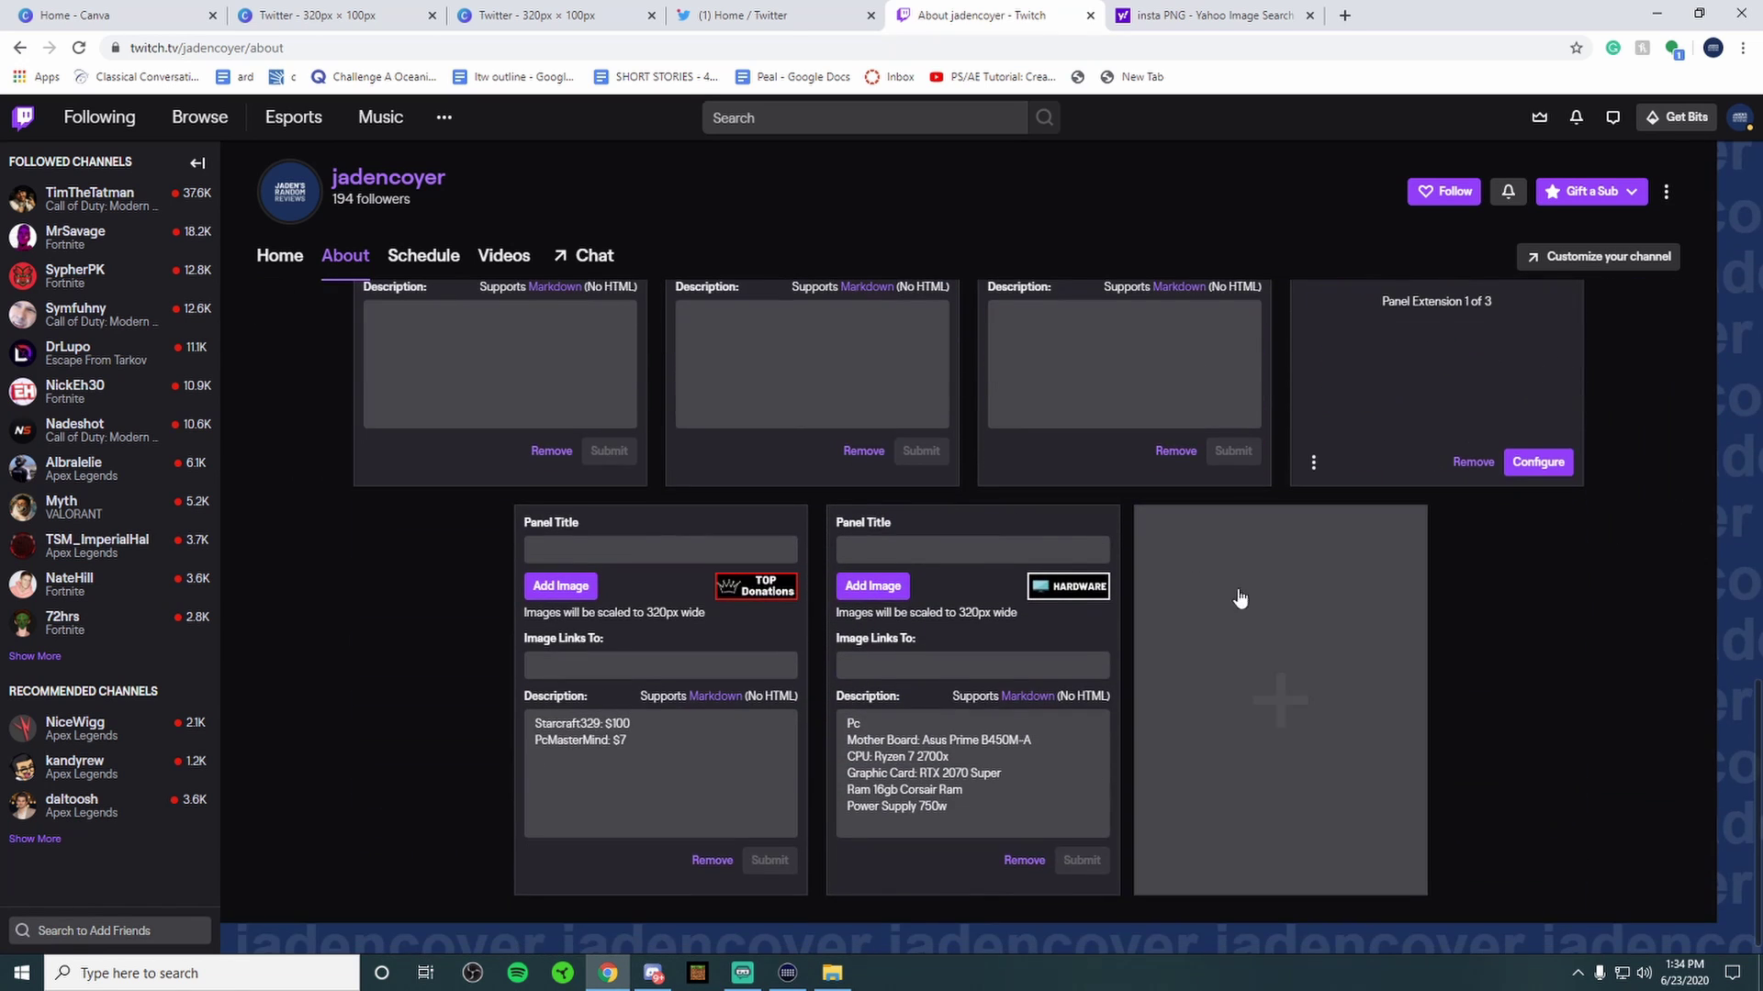
{"action": "left_click", "coordinate": [1251, 612]}
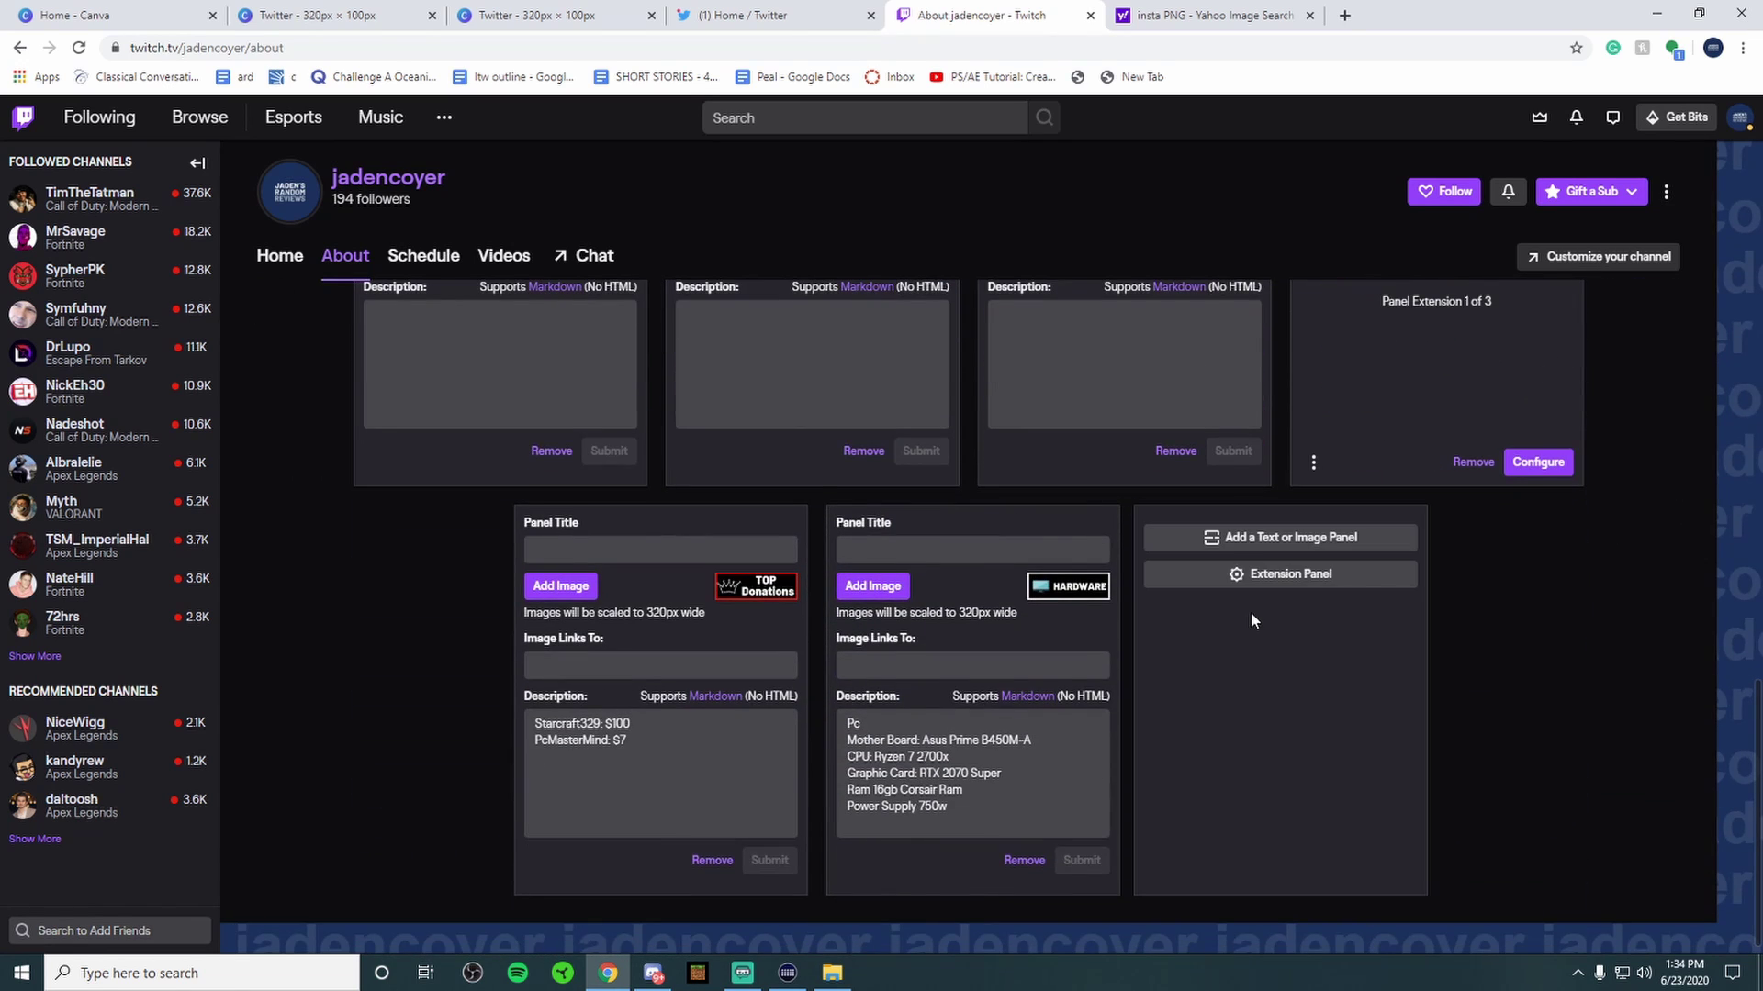
{"action": "left_click", "coordinate": [1336, 539]}
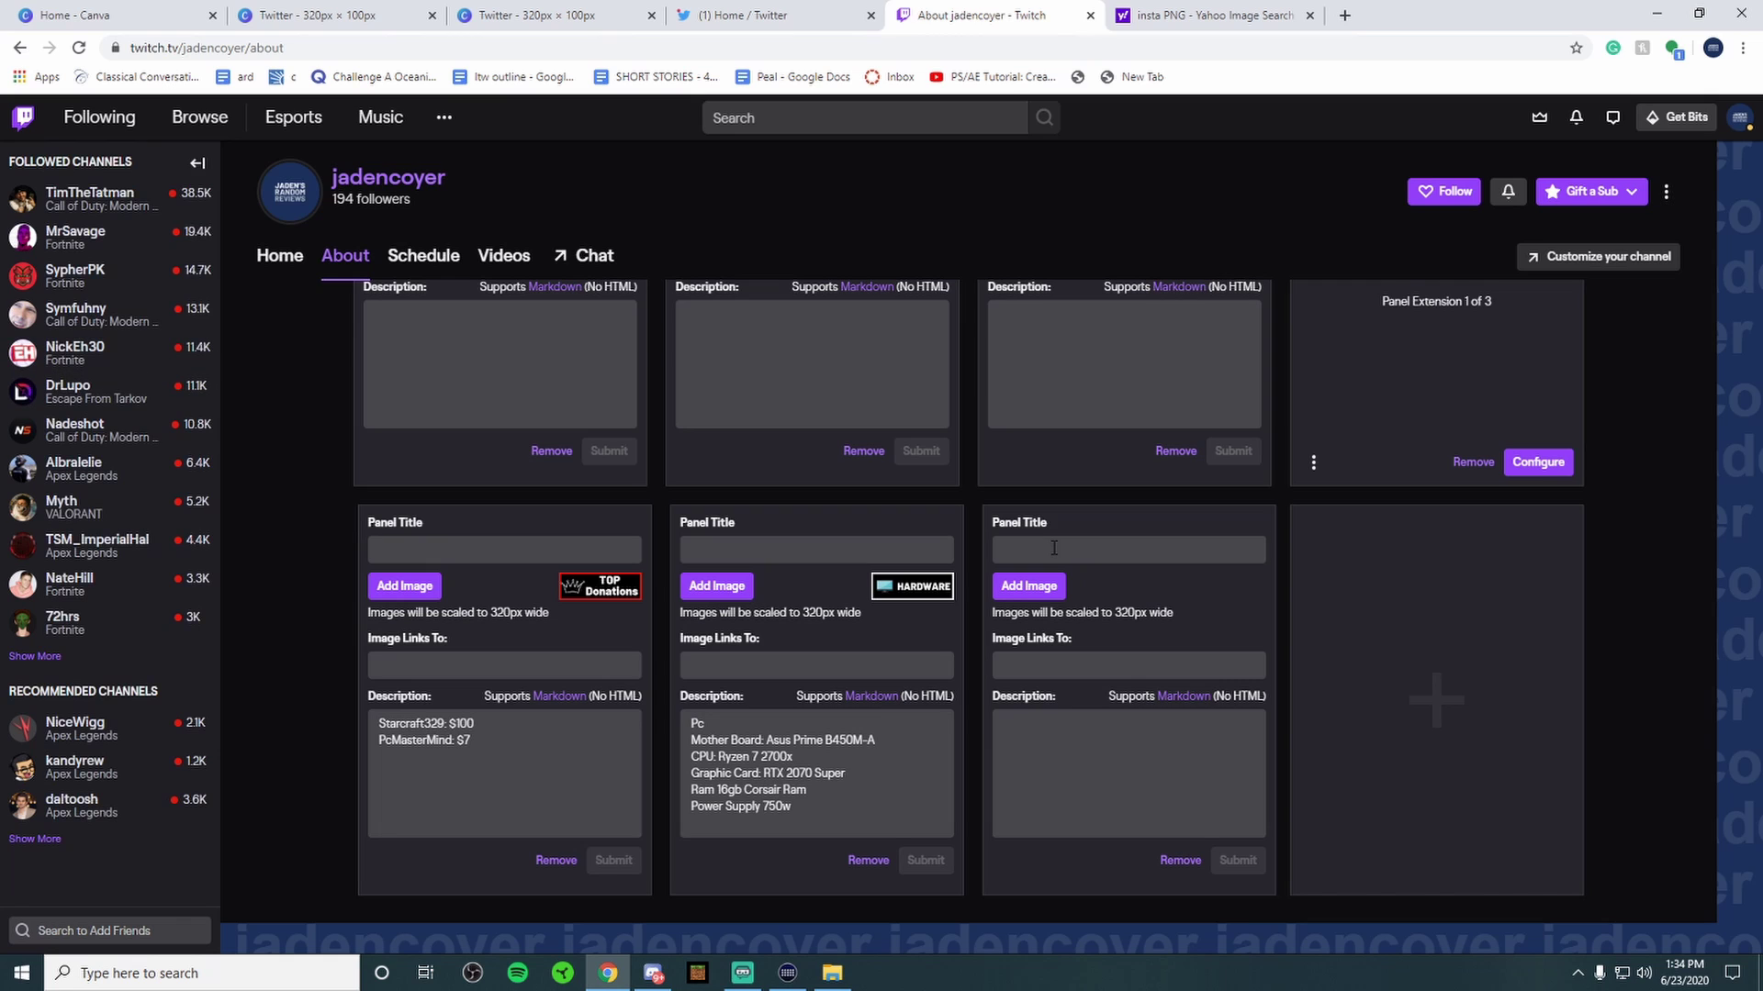
Step: Upload the downloaded Twitter PNG from Downloads as the panel's image
{"action": "left_click", "coordinate": [1029, 585]}
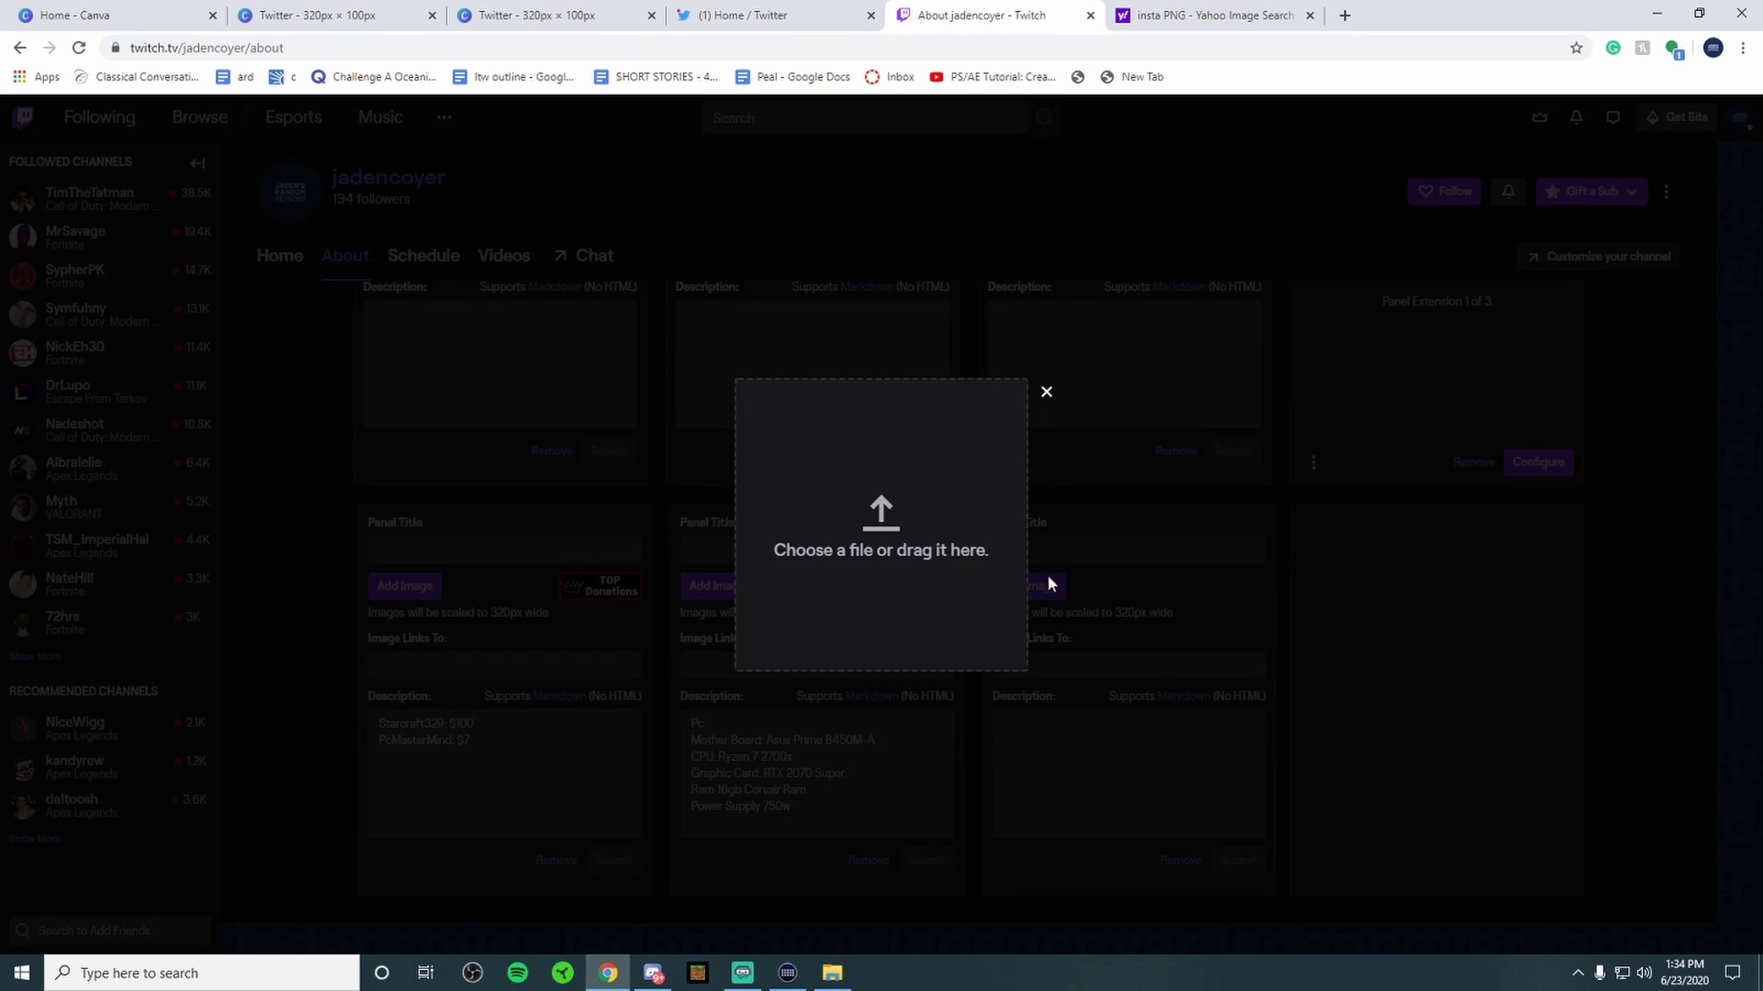
{"action": "left_click", "coordinate": [879, 525]}
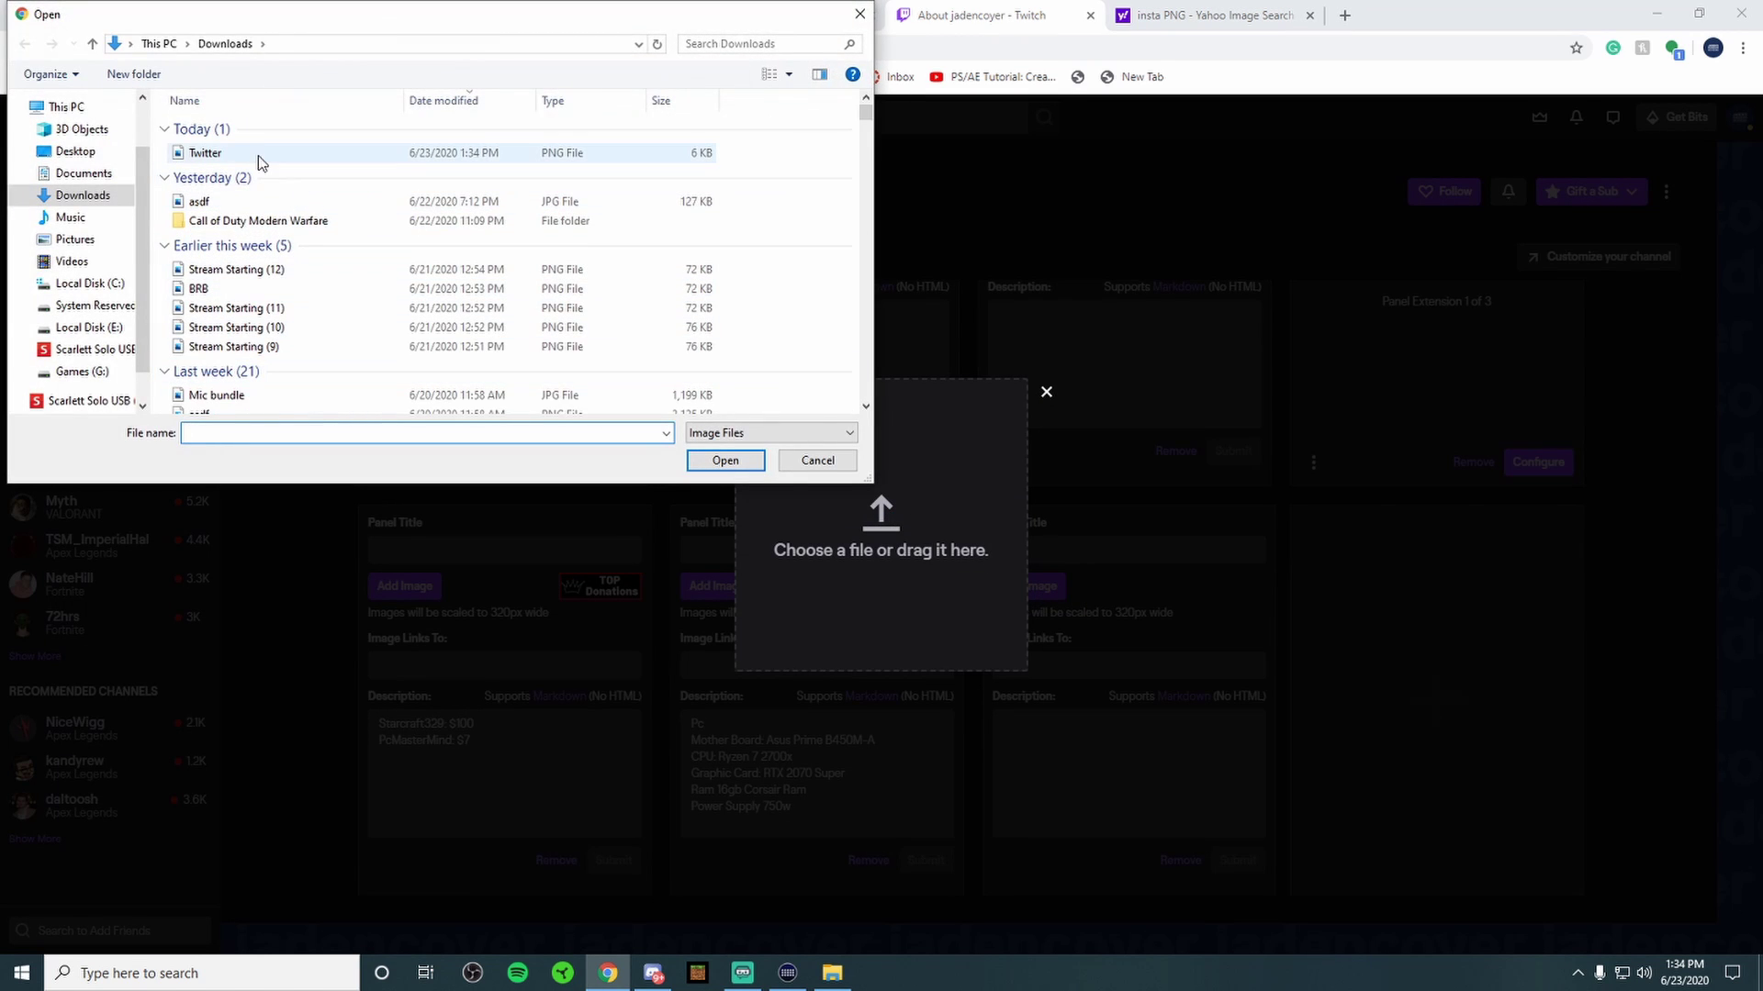
{"action": "double_click", "coordinate": [257, 156]}
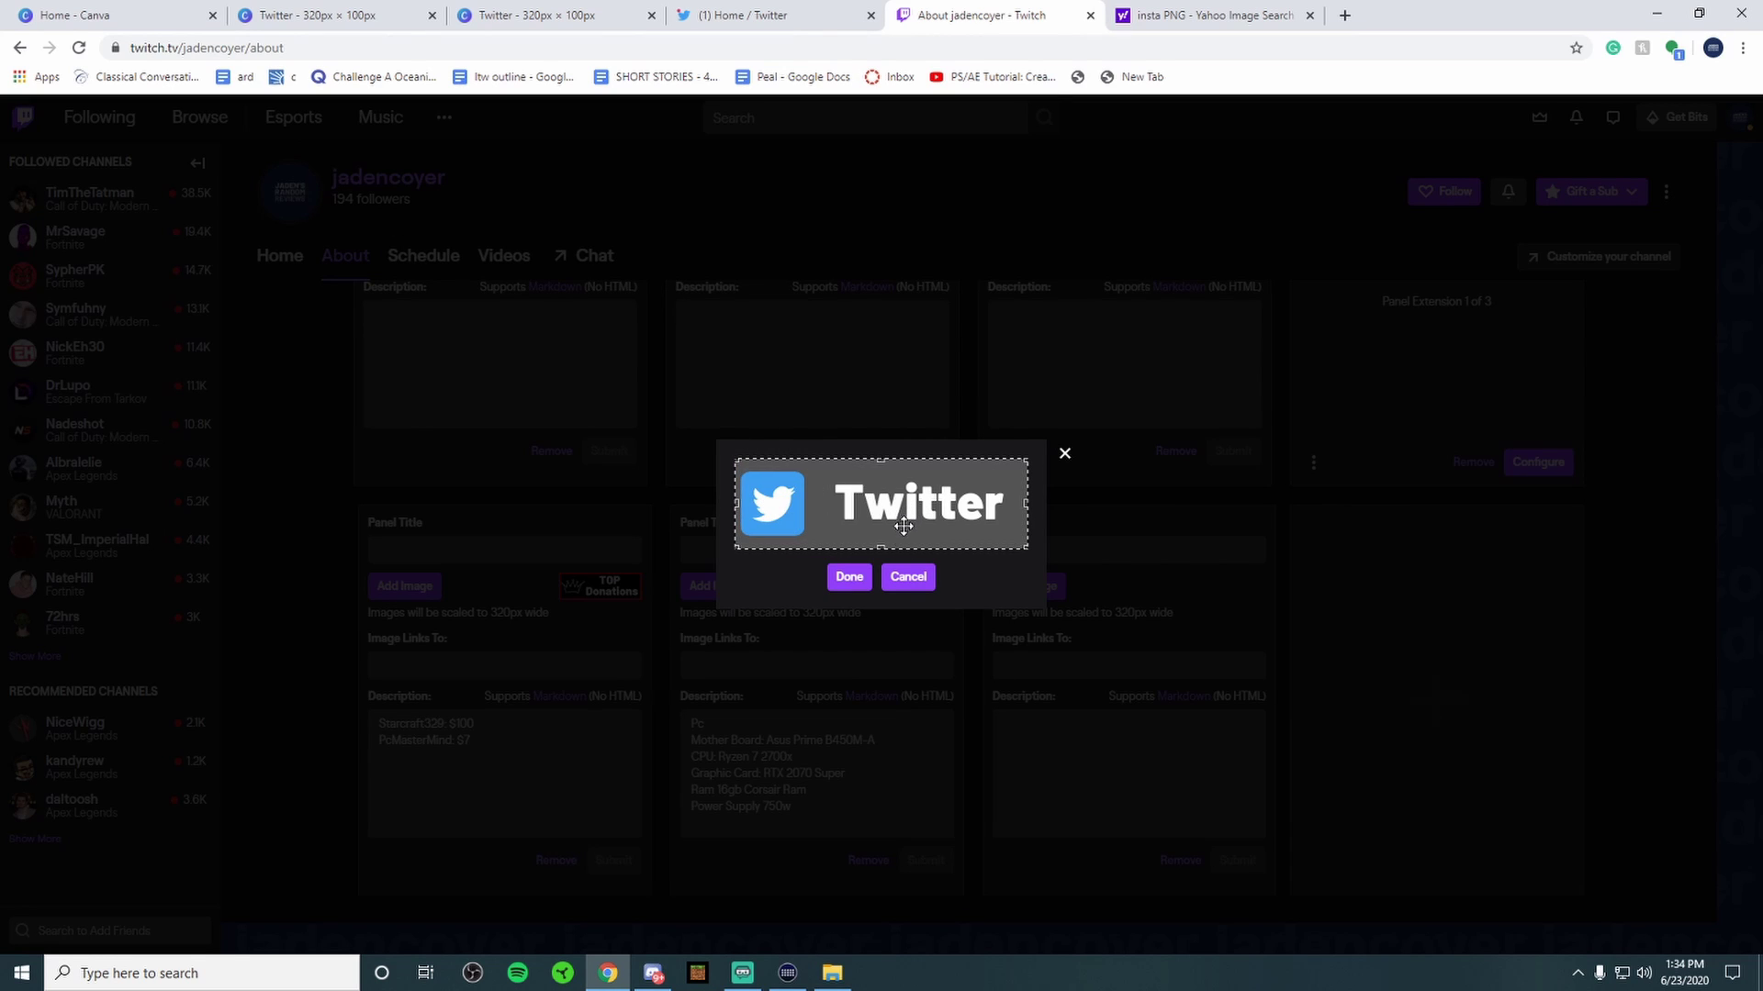
{"action": "left_click", "coordinate": [848, 577]}
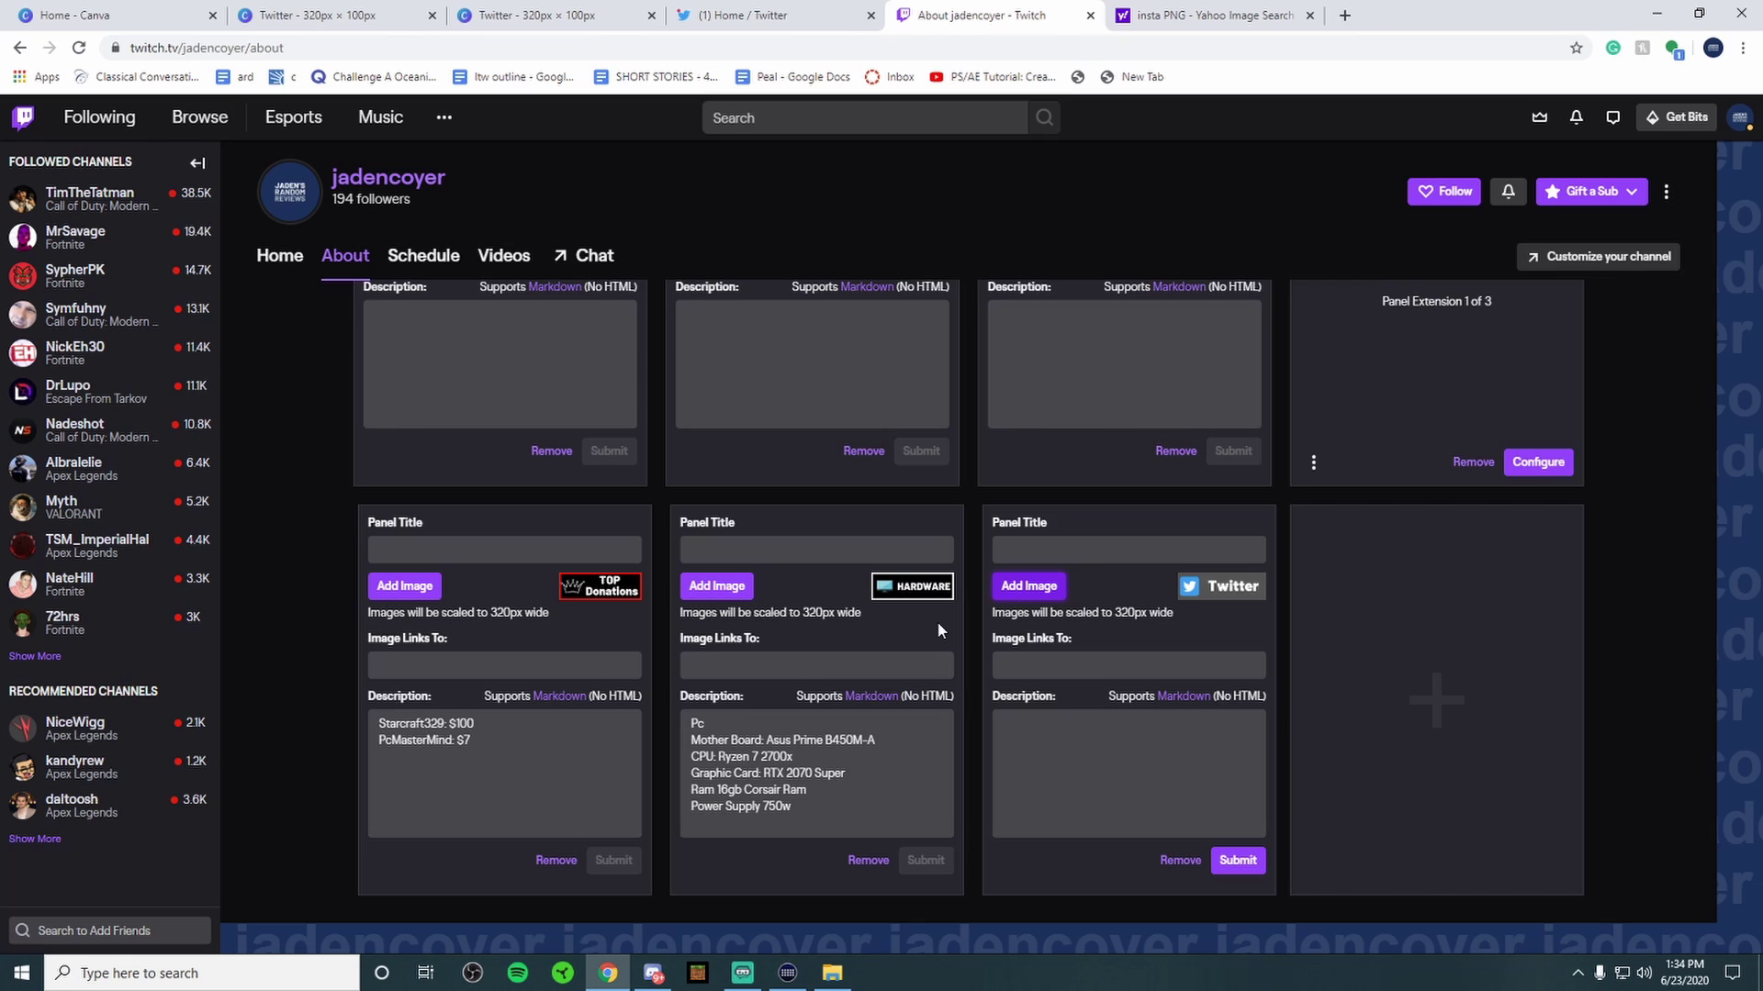
Step: Set the panel's Image Links To field to the owner's Twitter profile URL
{"action": "left_click", "coordinate": [1093, 667]}
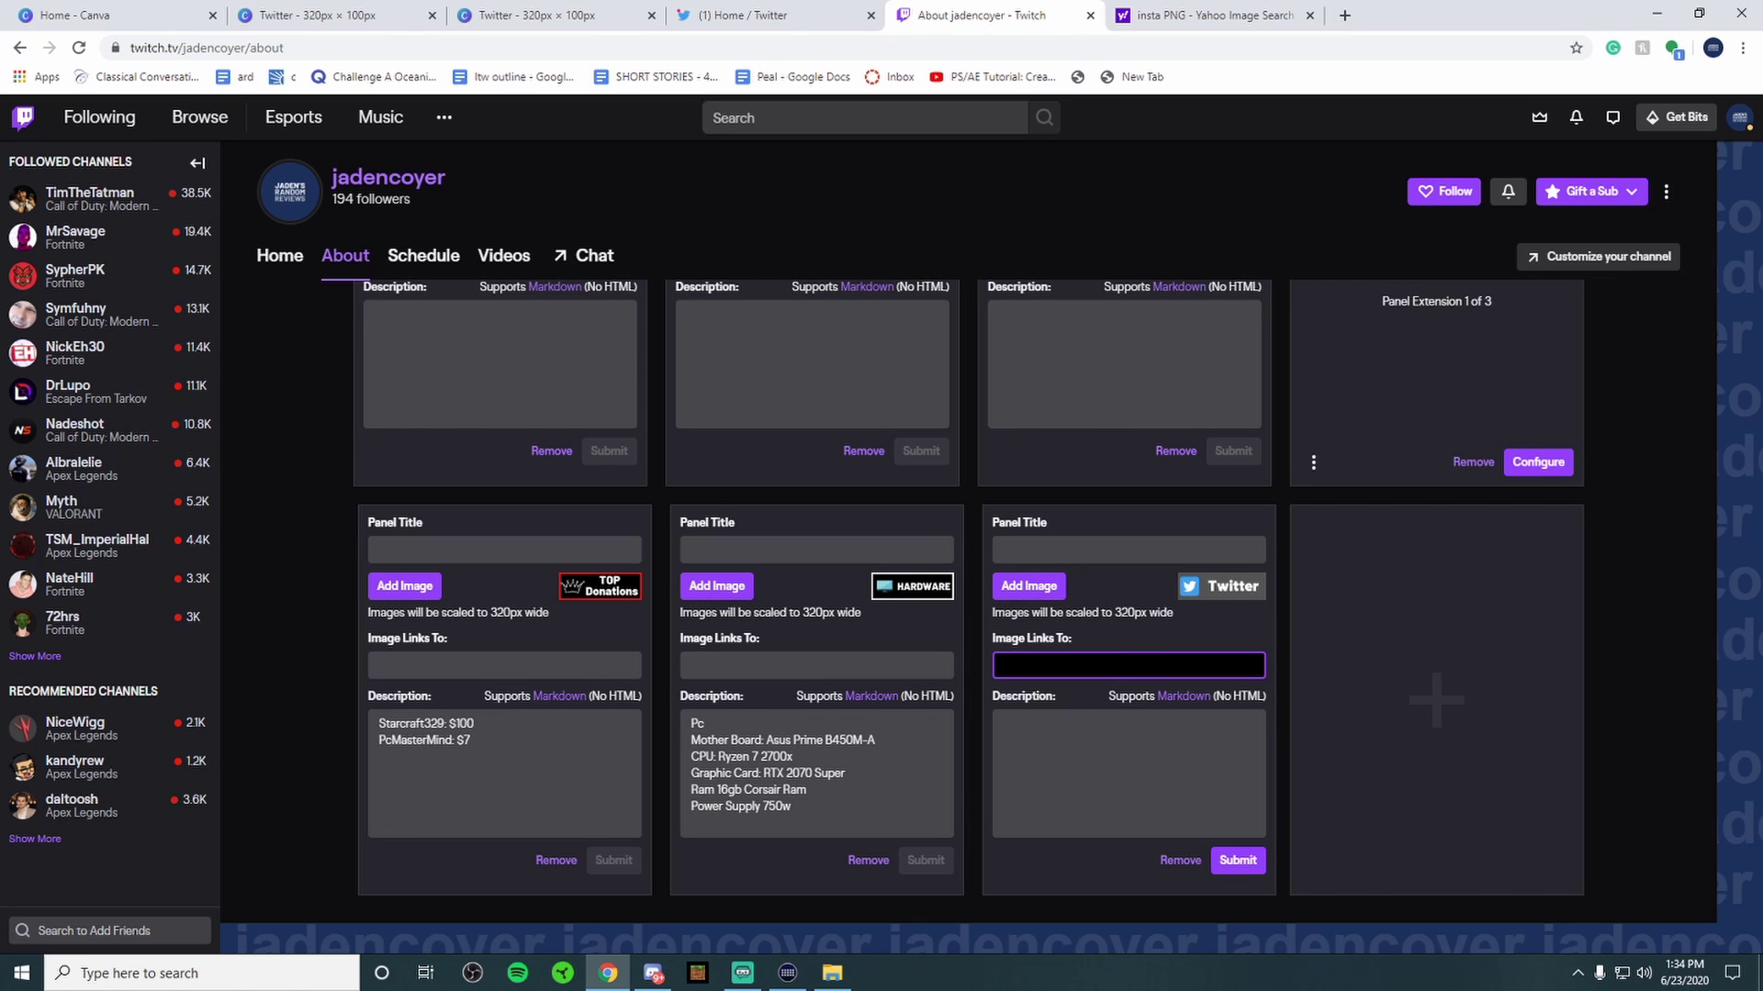
{"action": "left_click", "coordinate": [755, 14]}
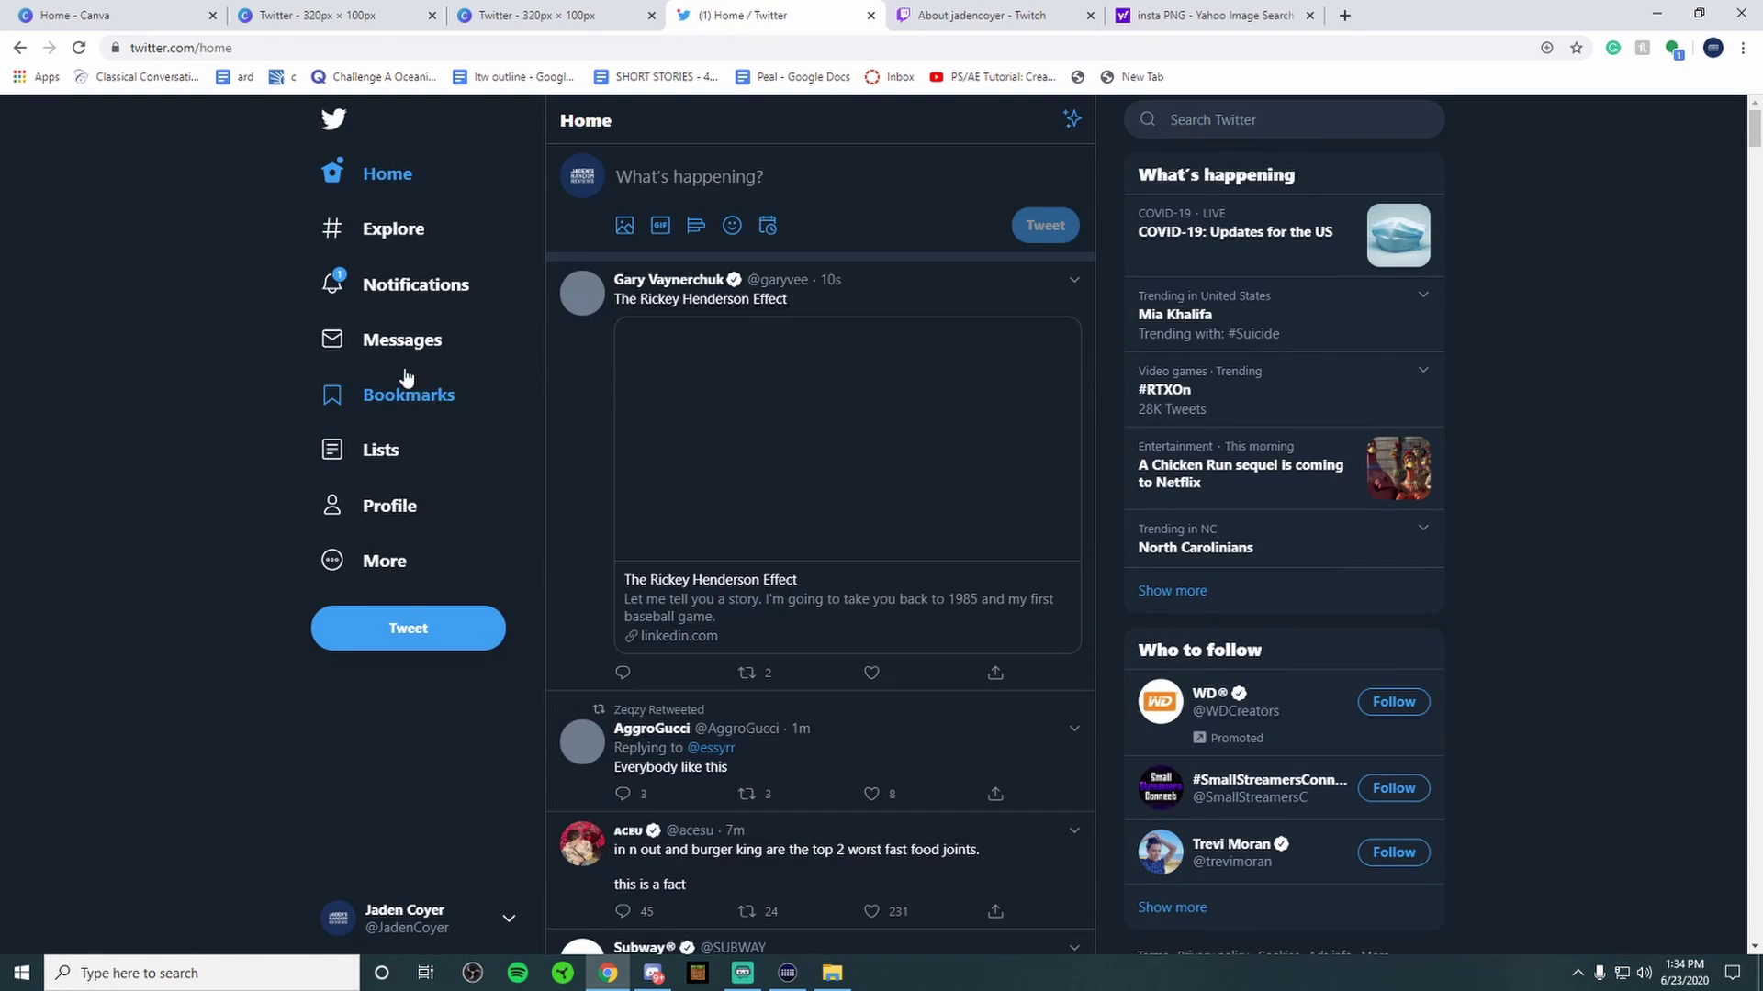
{"action": "left_click", "coordinate": [394, 510]}
{"action": "left_click", "coordinate": [155, 57]}
{"action": "key", "text": "ctrl+c"}
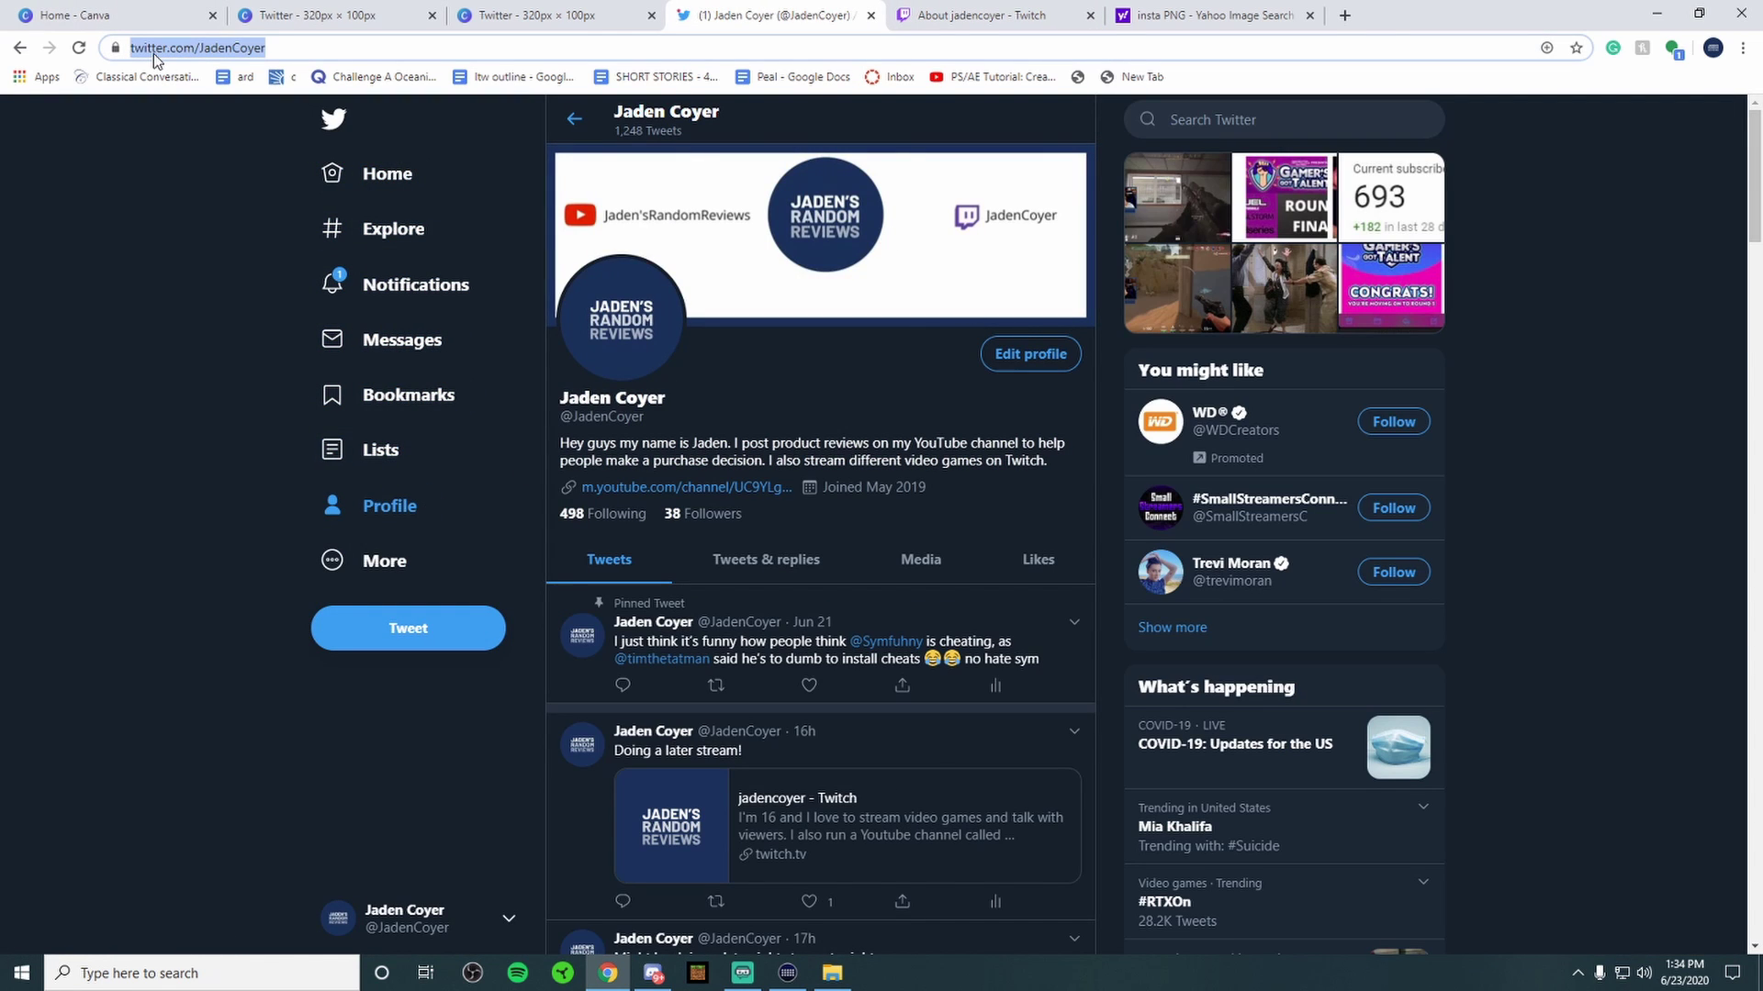
{"action": "left_click", "coordinate": [981, 15]}
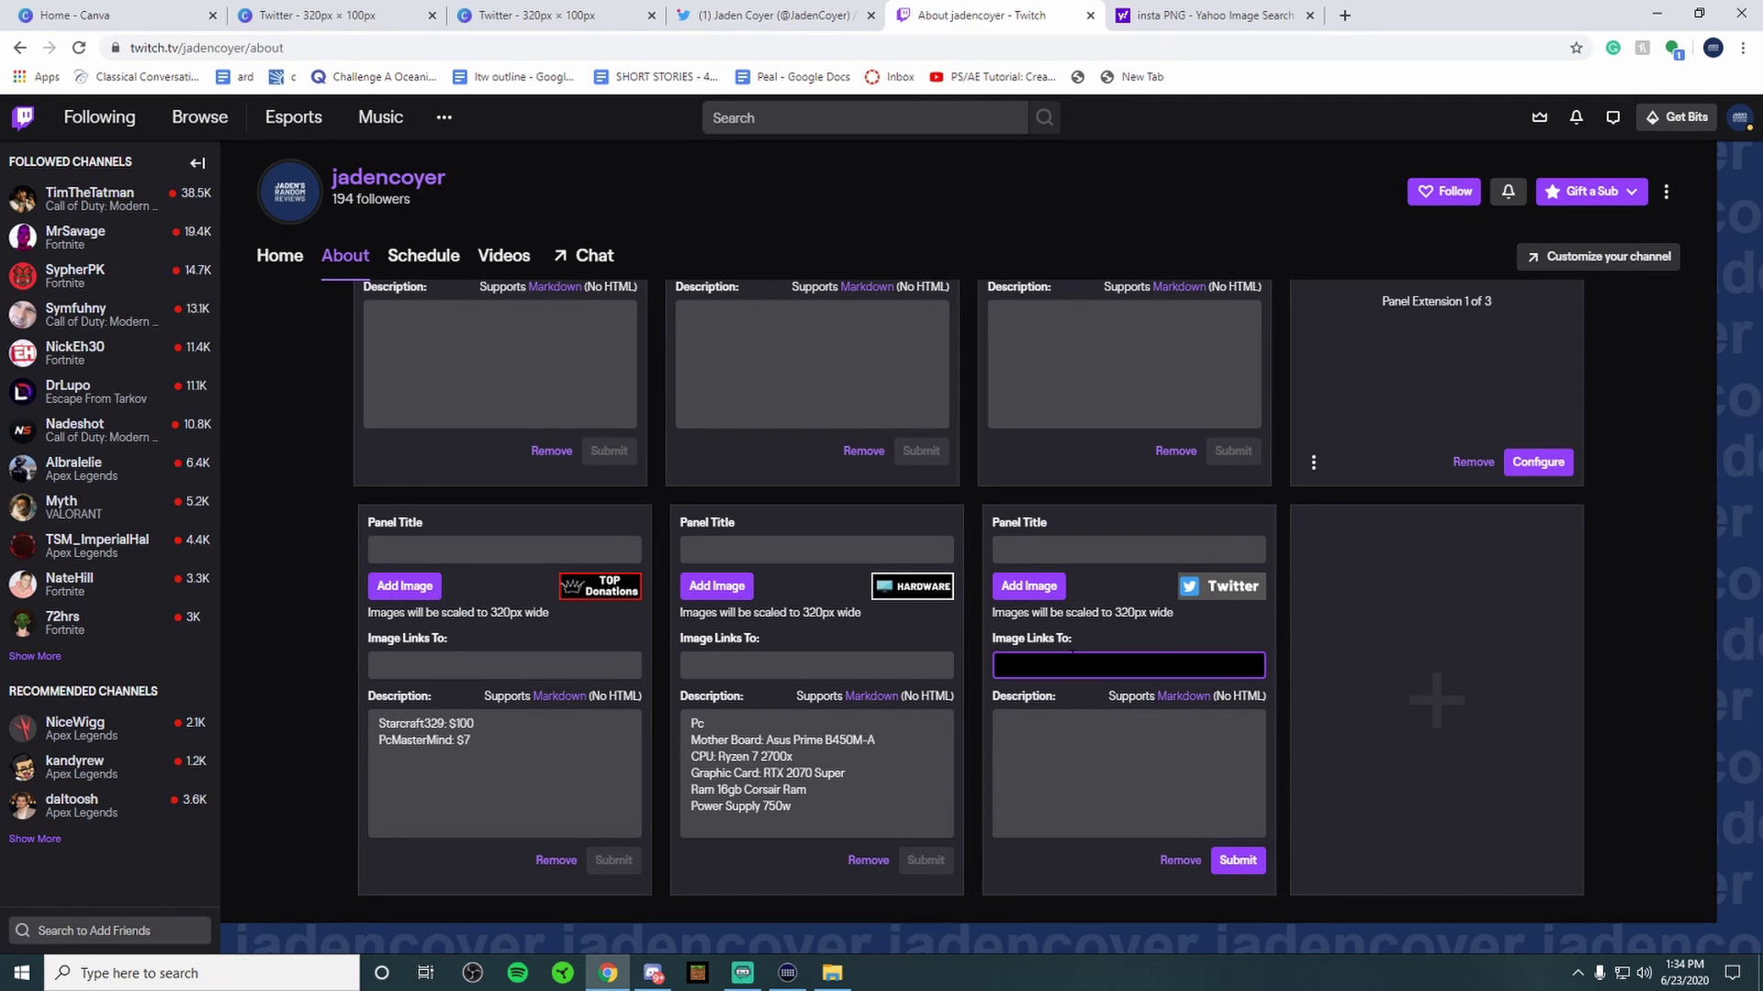
{"action": "key", "text": "ctrl+v"}
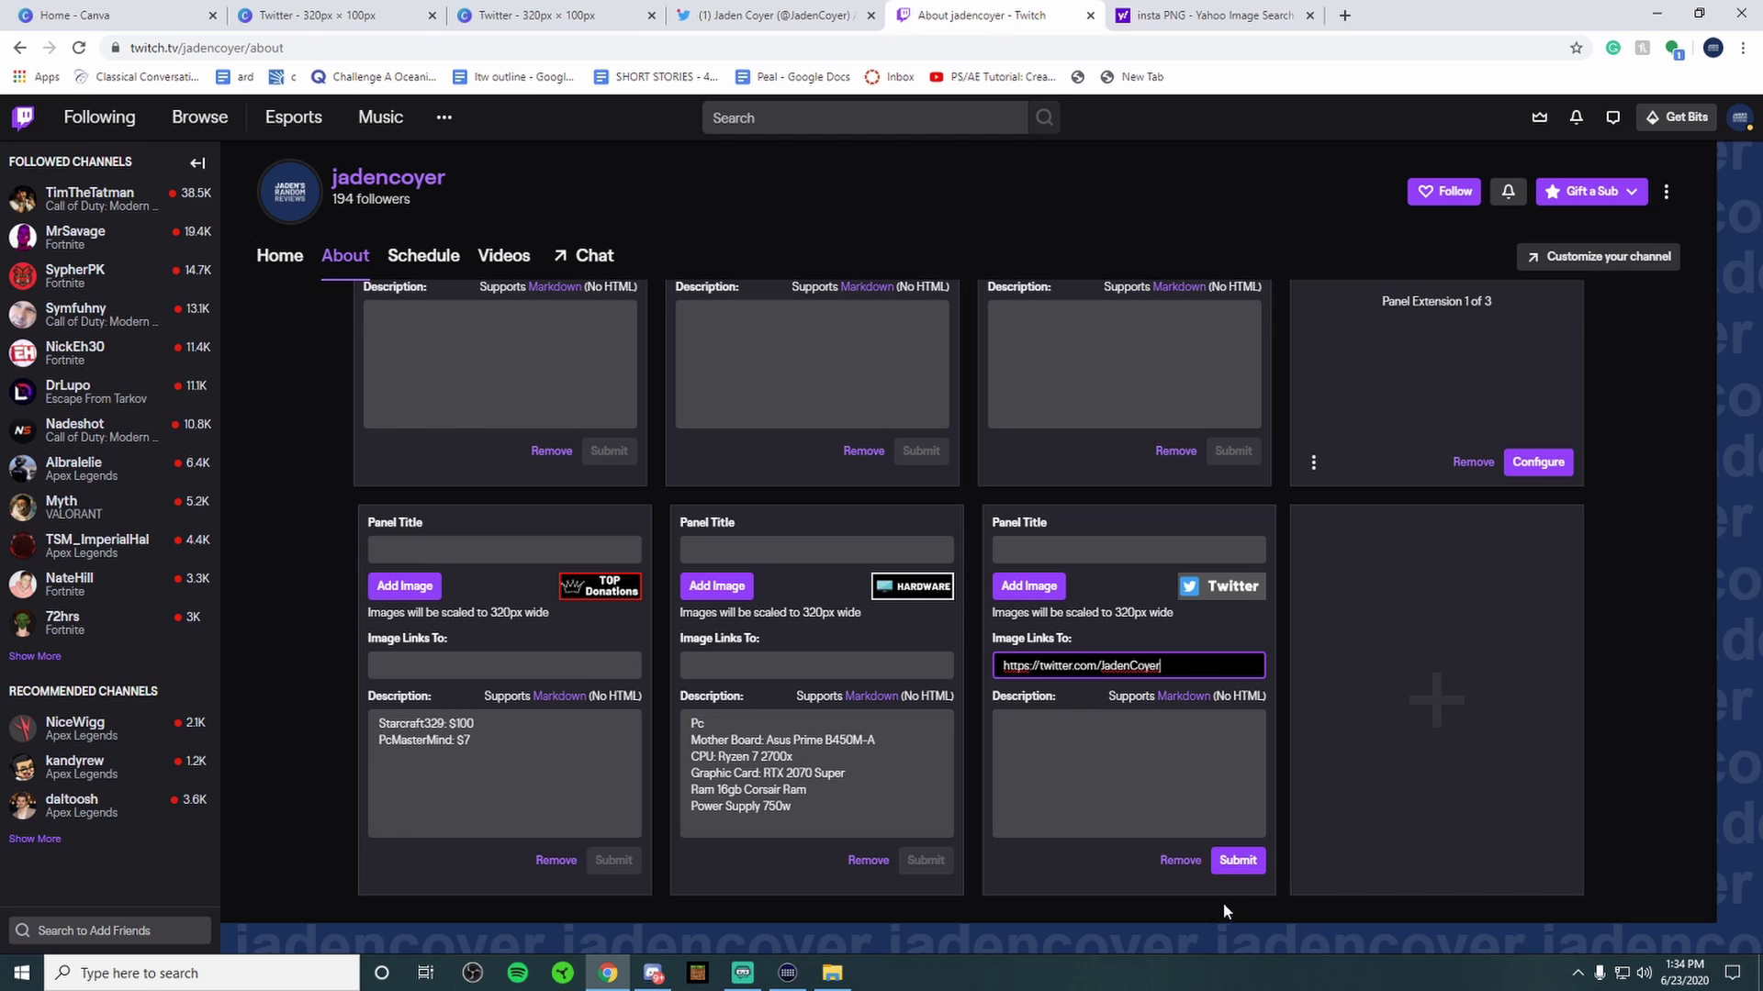
Step: Submit the grey Twitter panel, turn off Edit Panels, and confirm it opens the Twitter profile
{"action": "left_click", "coordinate": [1235, 865]}
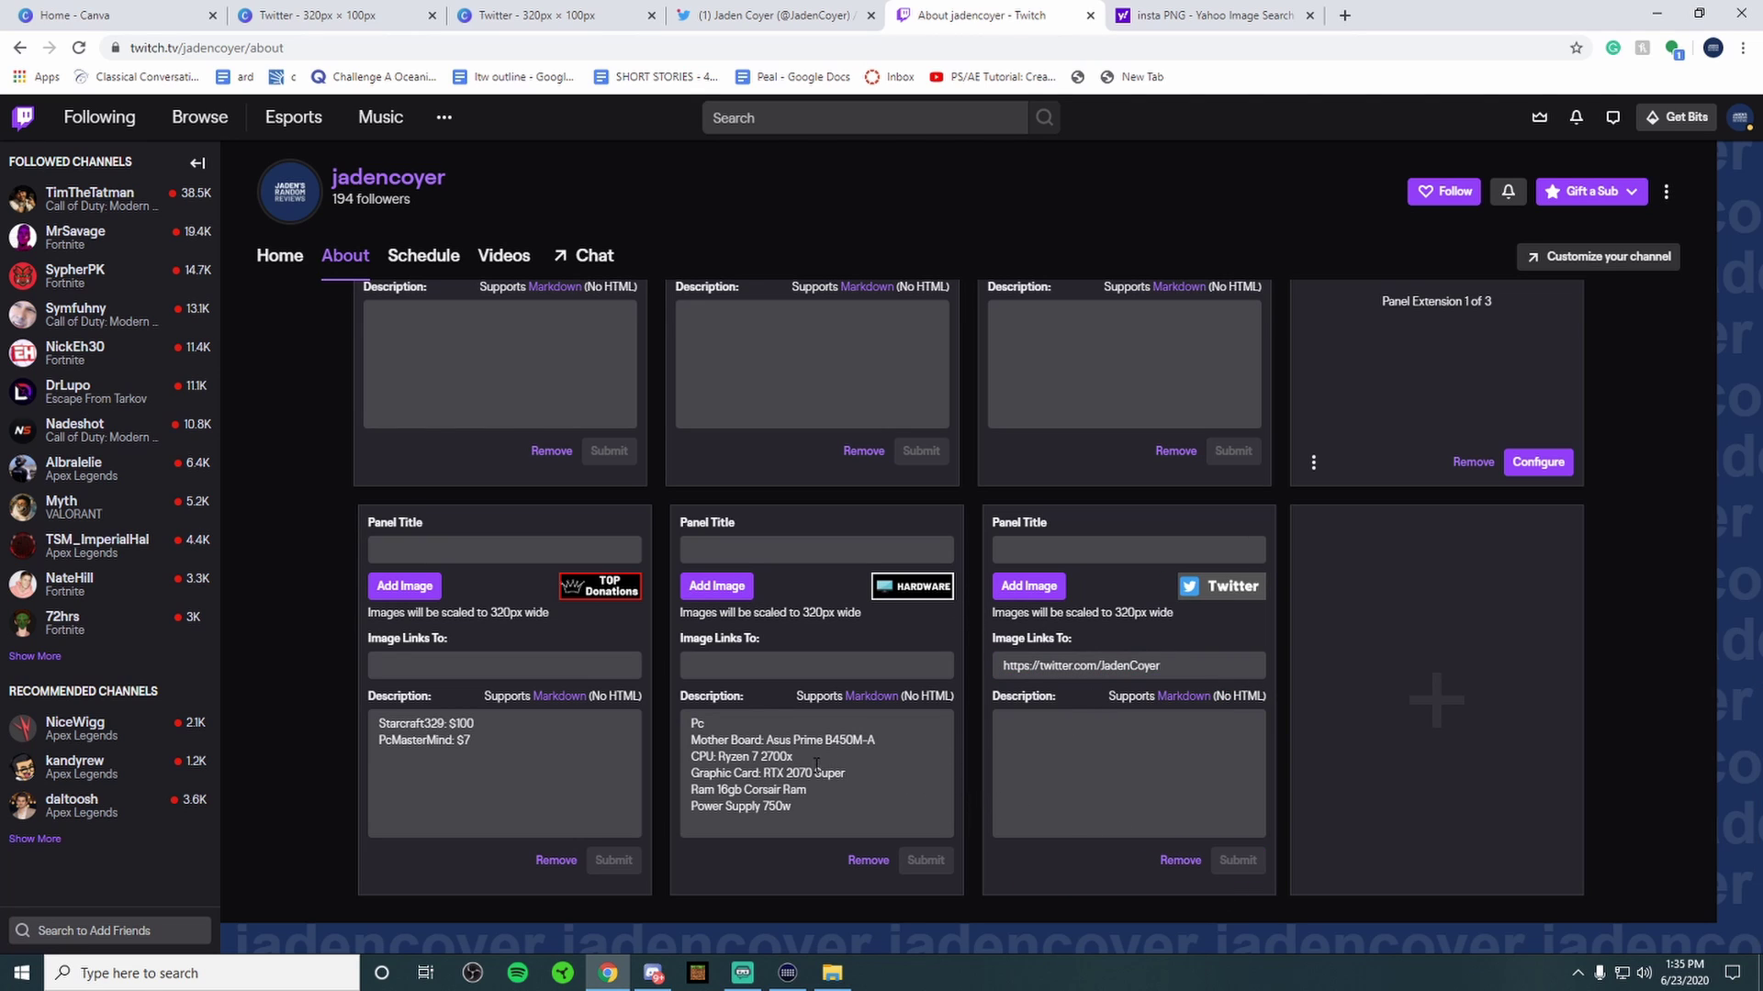
{"action": "scroll", "coordinate": [790, 776], "scroll_direction": "up", "scroll_amount": 10}
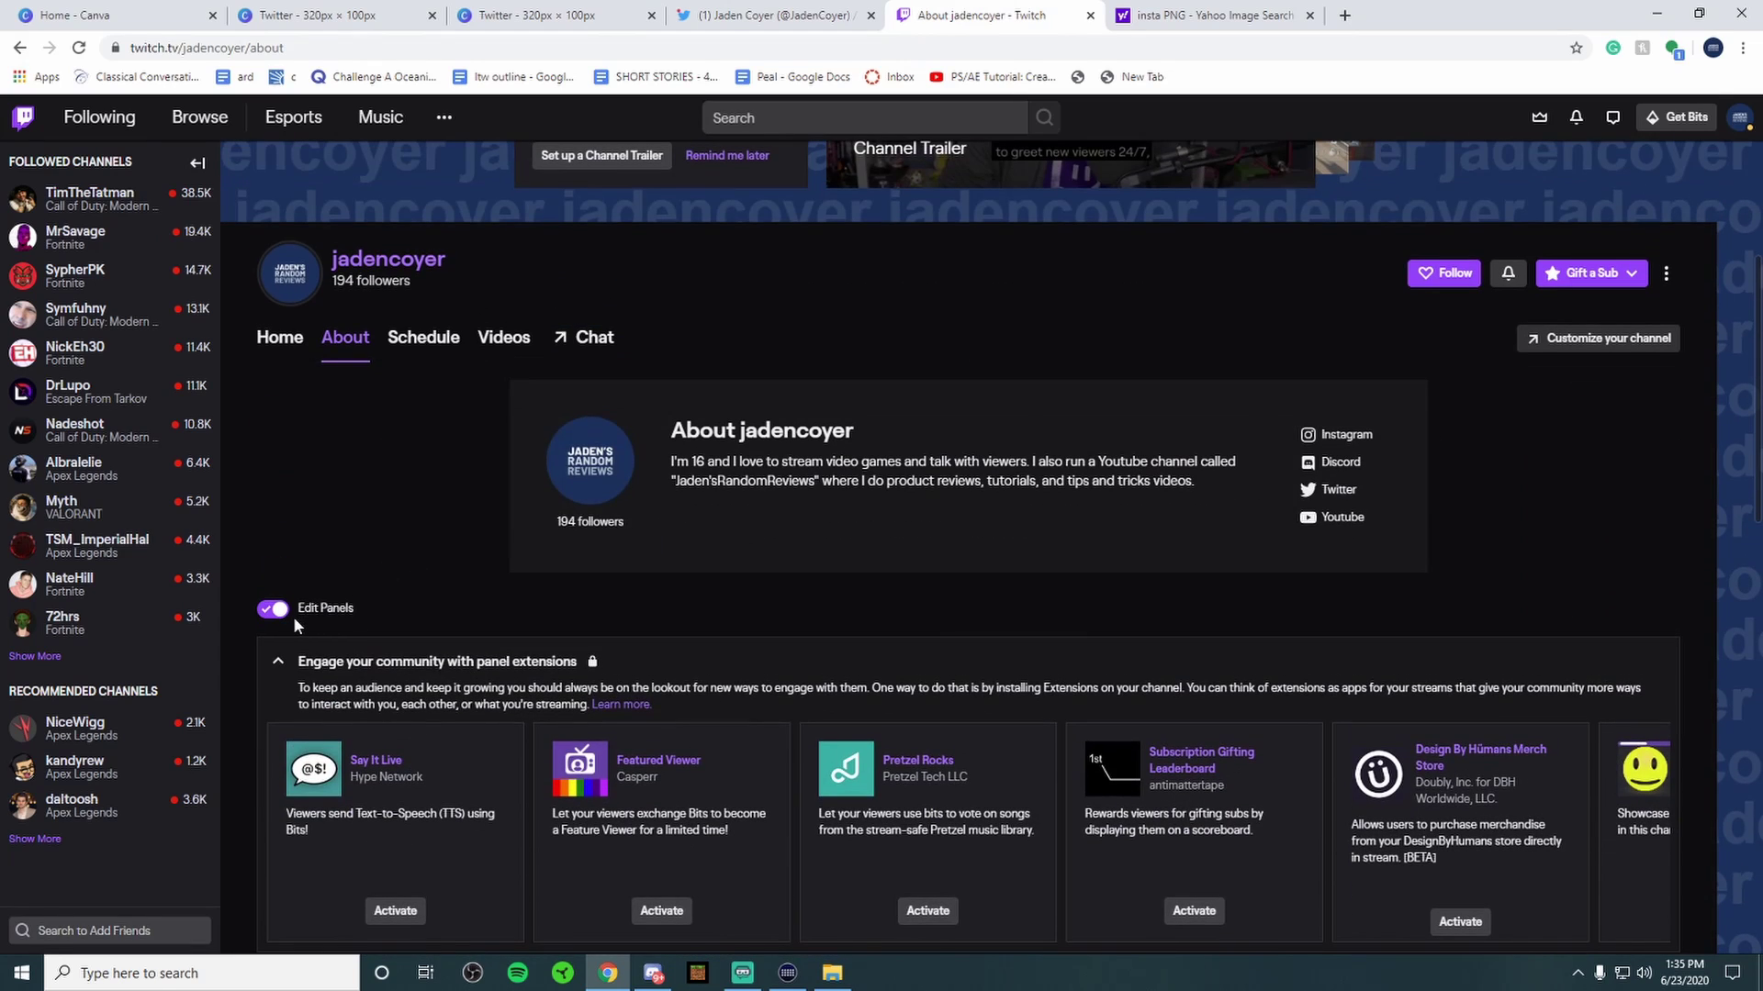
{"action": "left_click", "coordinate": [273, 609]}
{"action": "scroll", "coordinate": [344, 615], "scroll_direction": "down", "scroll_amount": 4}
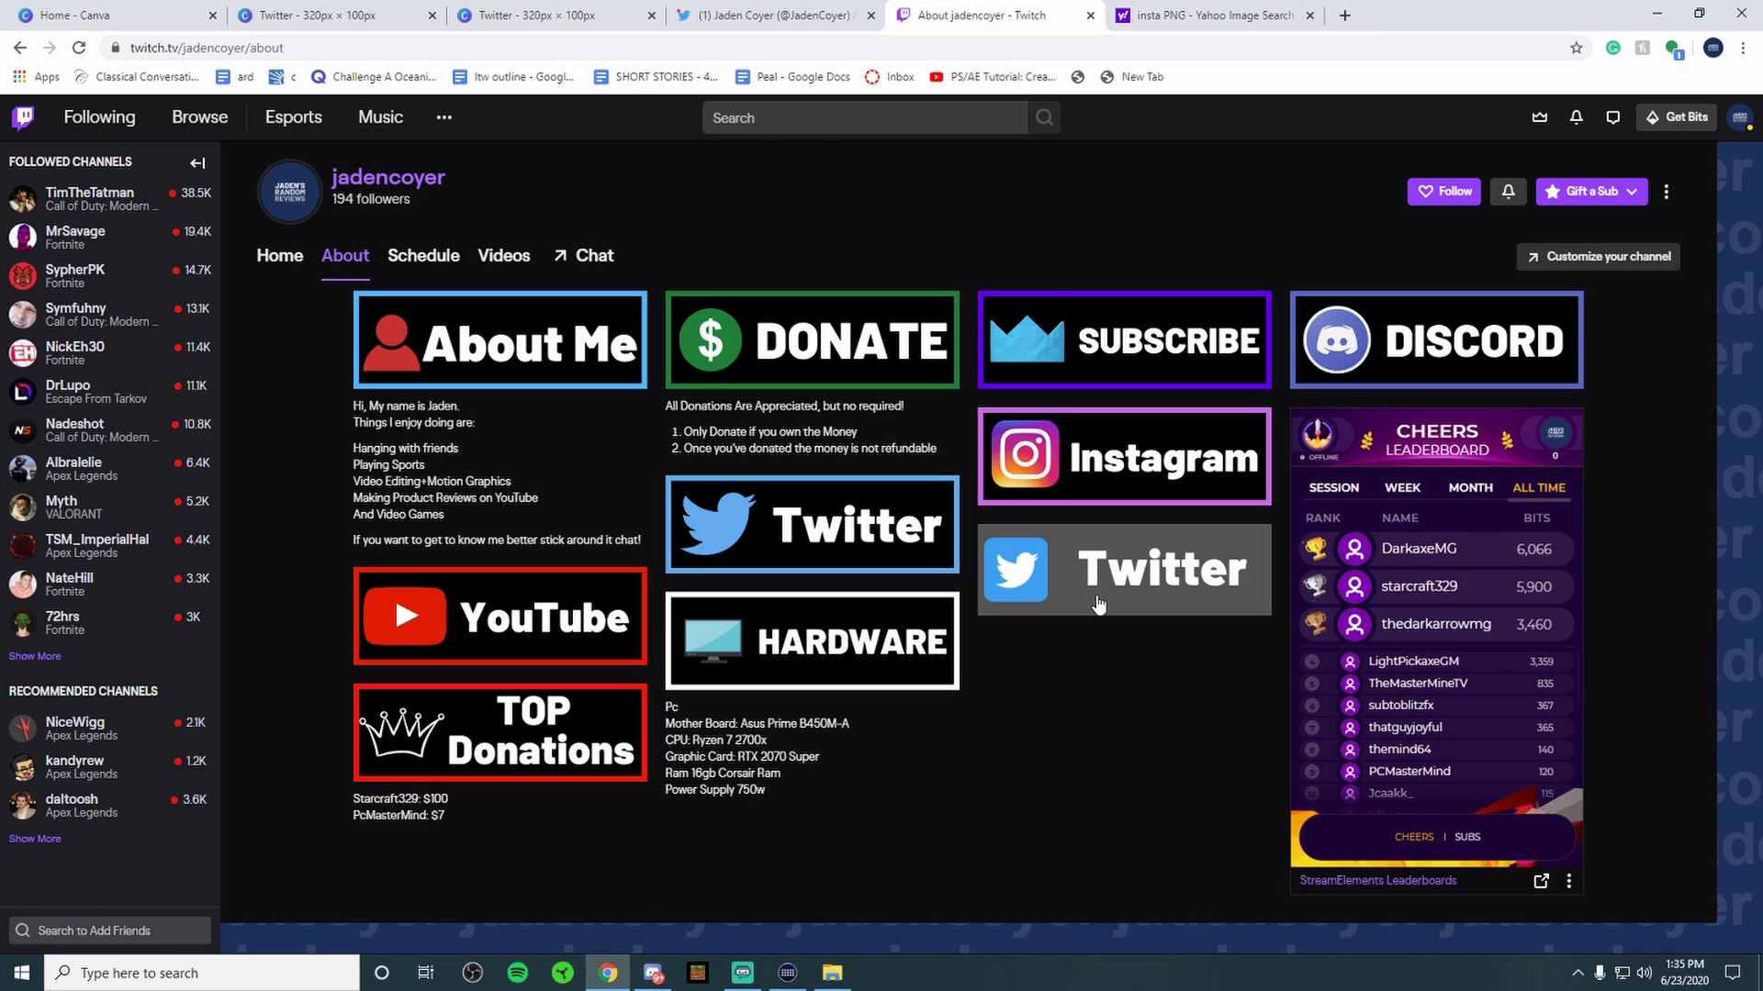
{"action": "left_click", "coordinate": [1070, 585]}
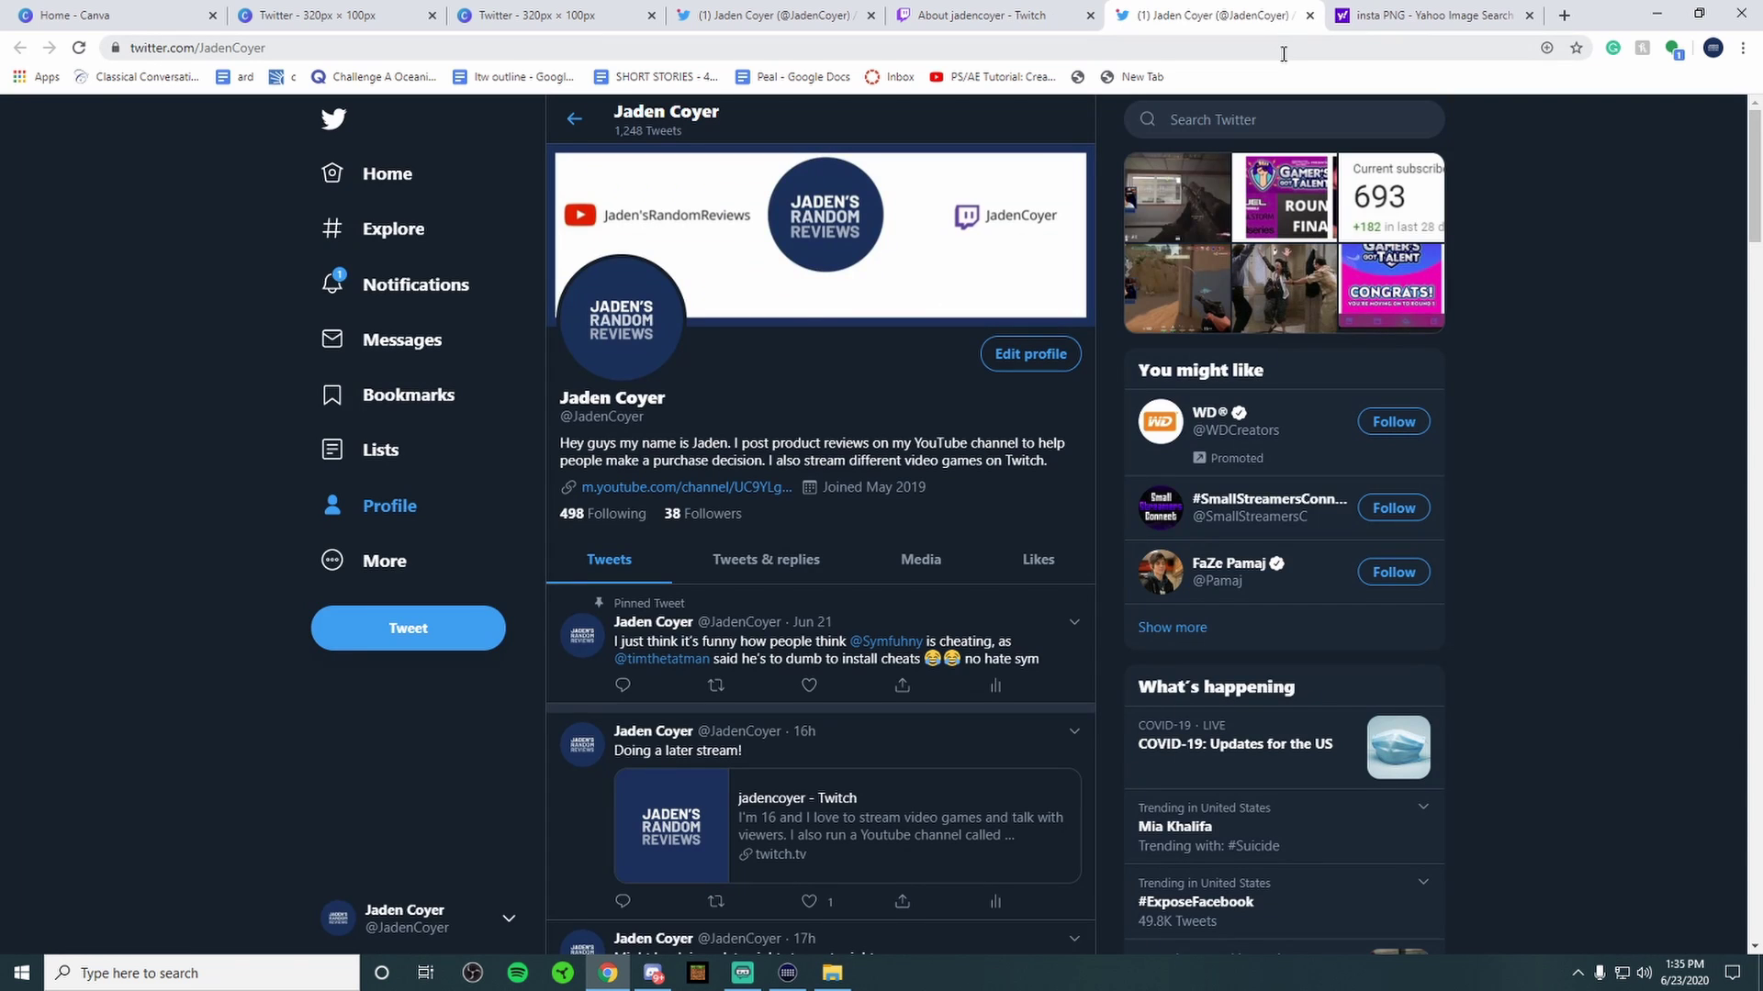
{"action": "left_click", "coordinate": [1310, 16]}
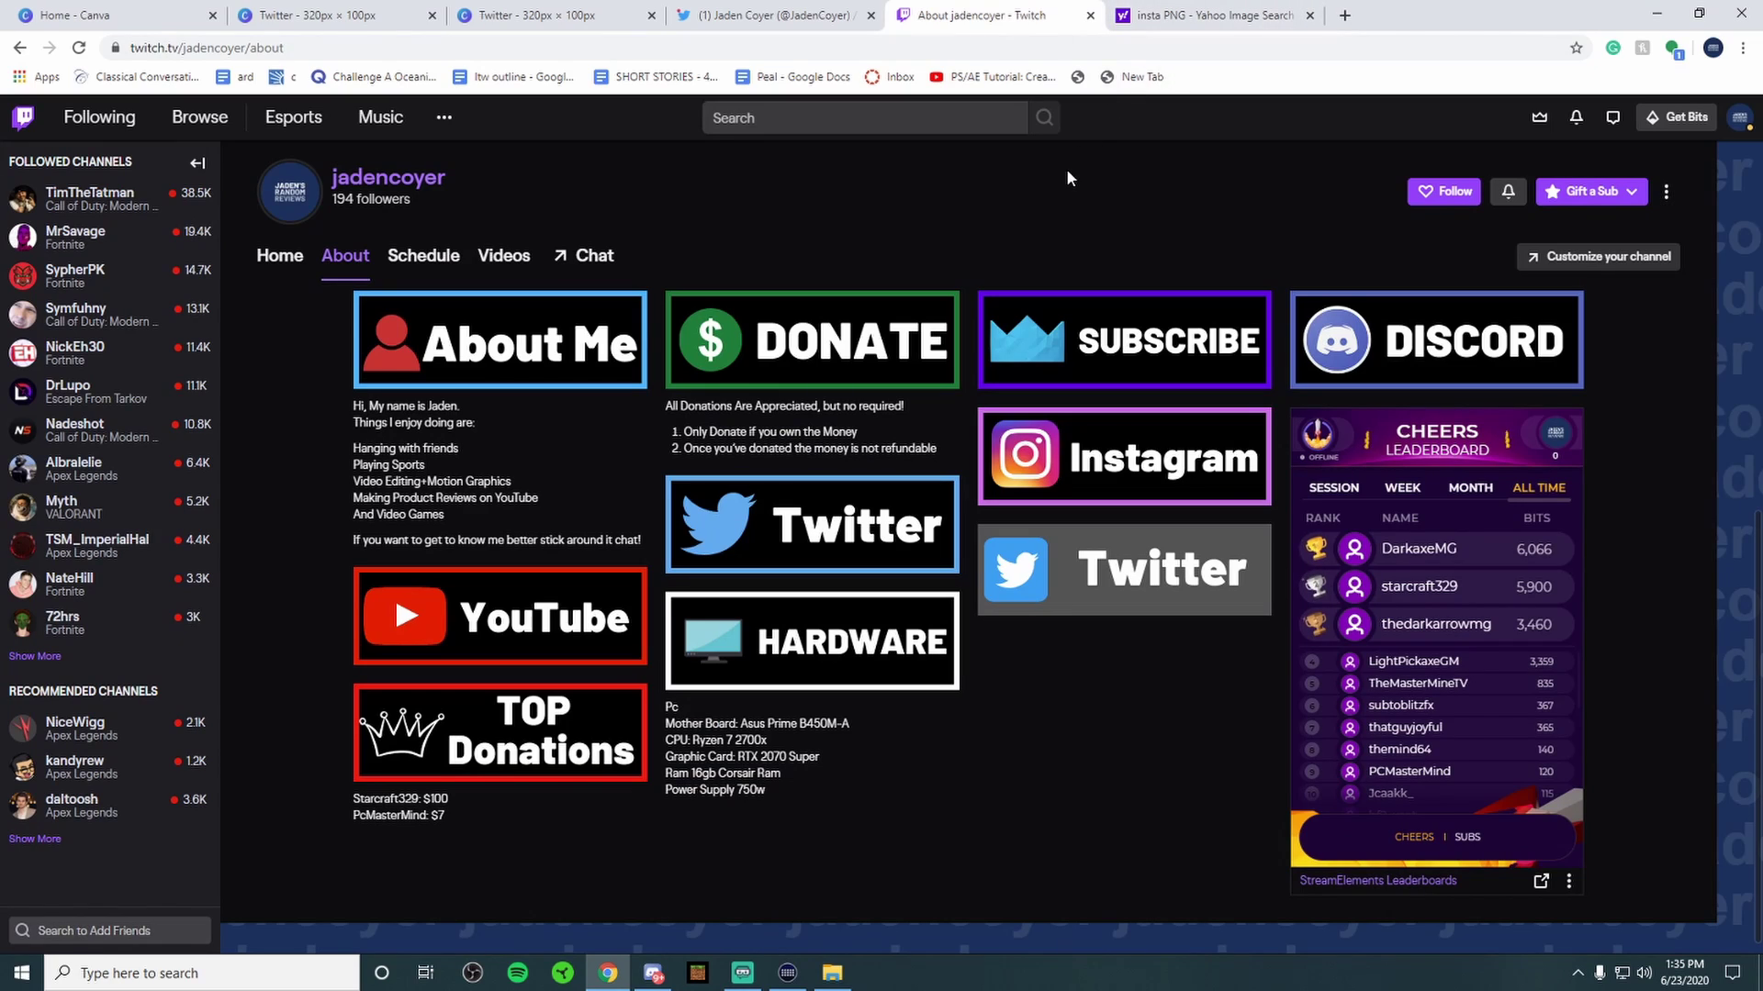